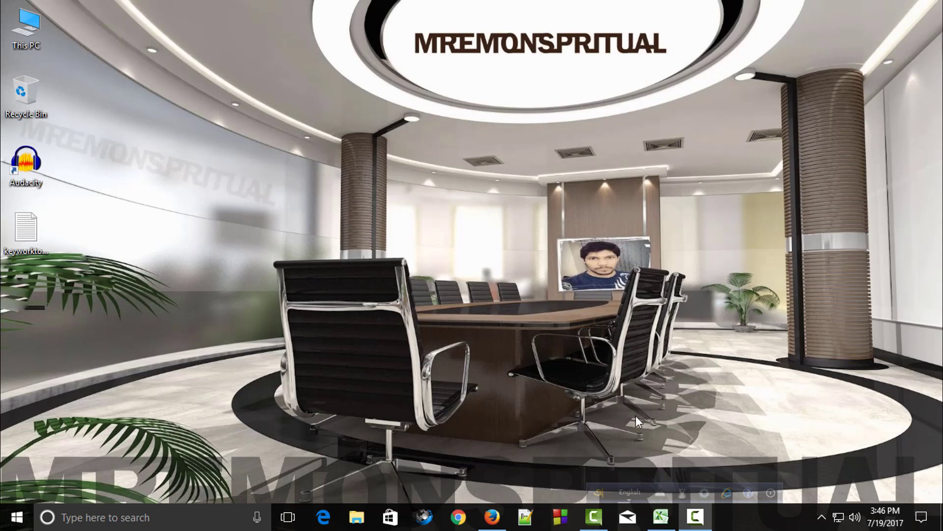
# - Open the Start menu to show the most-used programs, including Microsoft PowerPoint 2010
pyautogui.press('super')
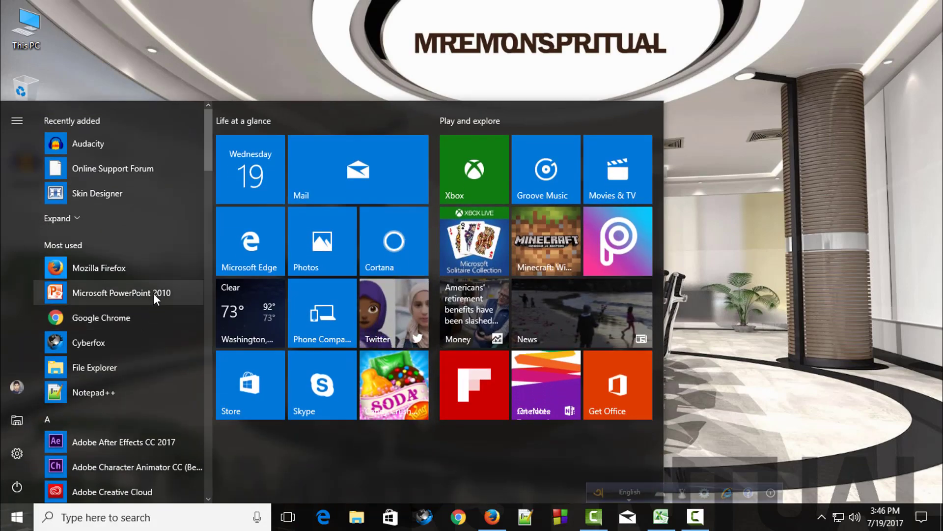
# - Launch PowerPoint 2010 and stop the add-in welcome tip from showing again
pyautogui.click(154, 293)
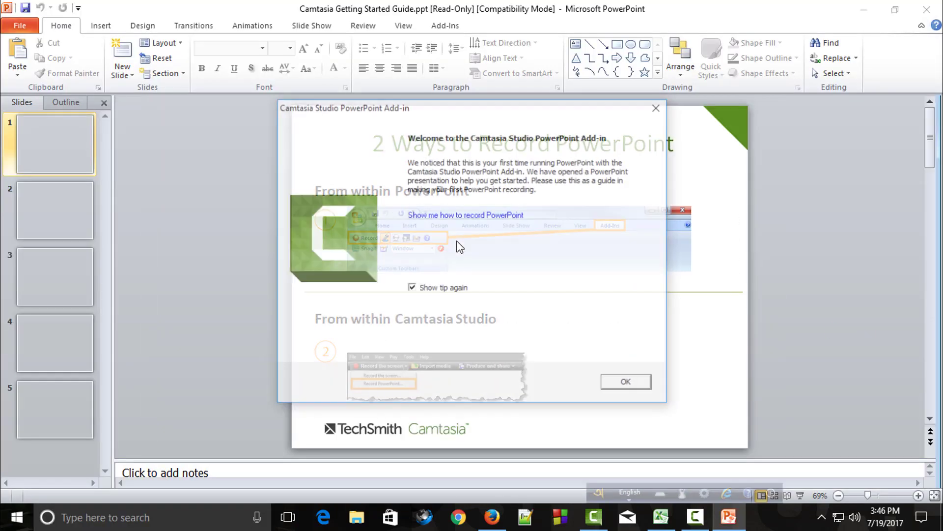
pyautogui.click(412, 289)
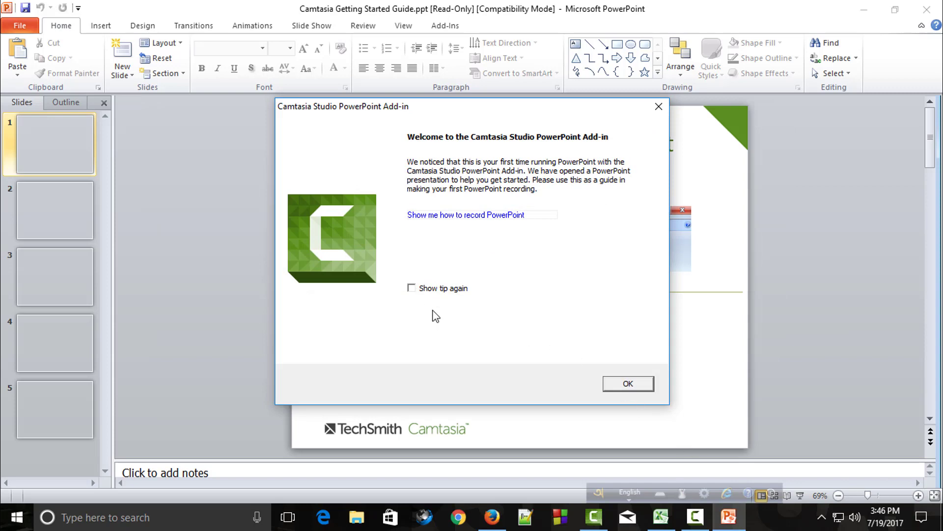
pyautogui.click(659, 106)
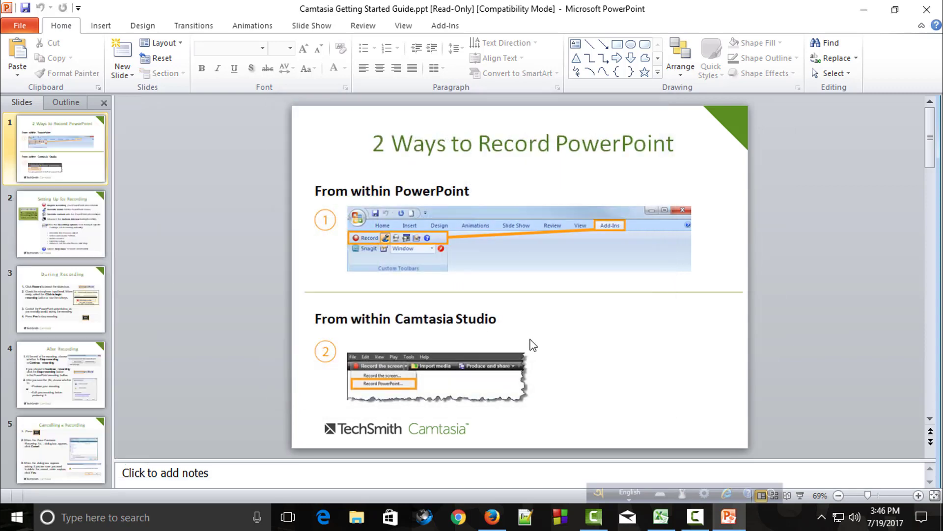
# - Close the slide thumbnails pane and show the Camtasia guide's File information page
pyautogui.scroll(-6, 190, 310)
pyautogui.scroll(-2, 190, 310)
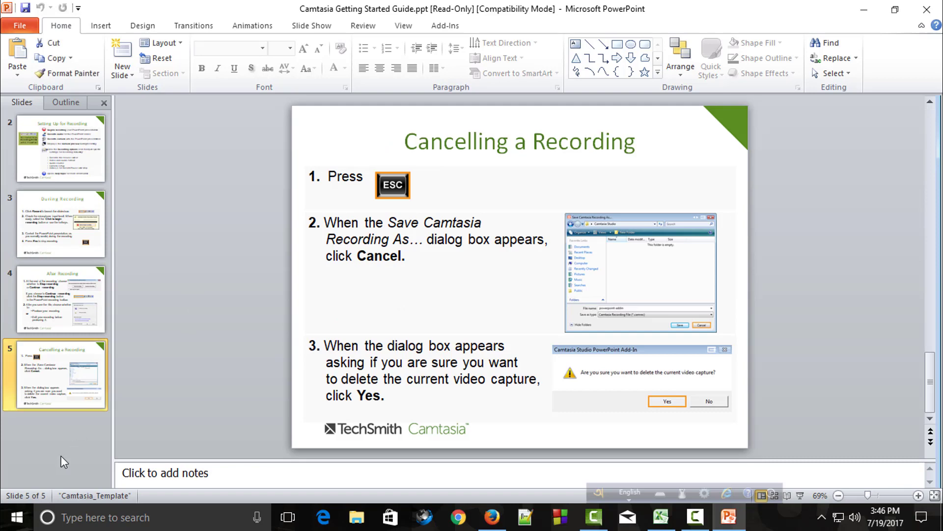
pyautogui.click(103, 103)
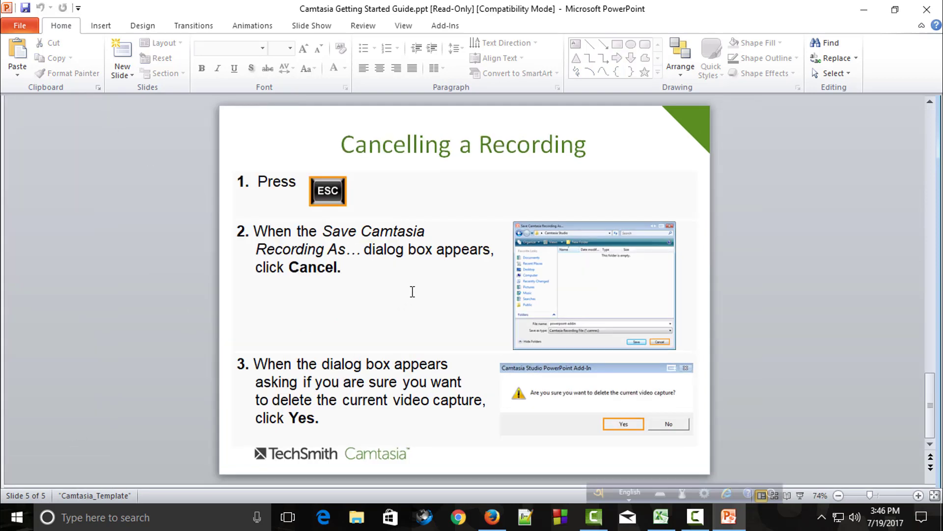
pyautogui.click(20, 25)
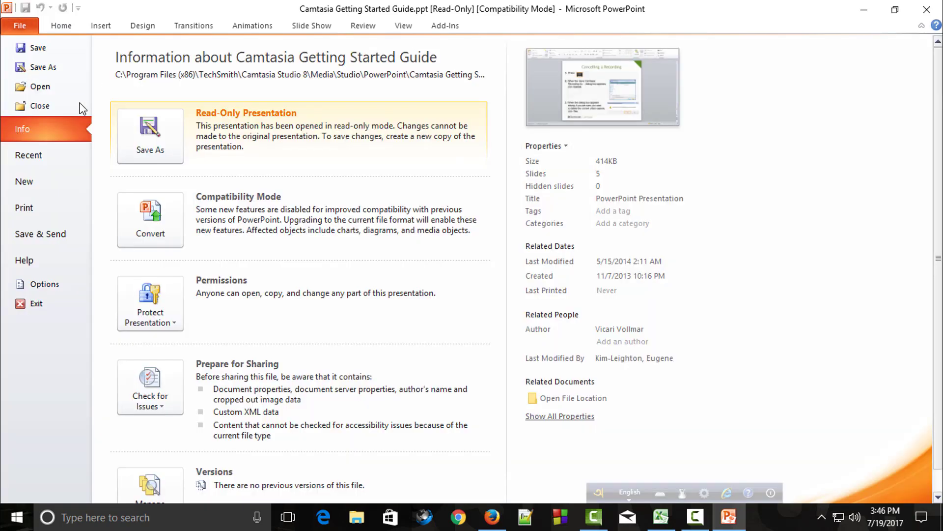
# - Create a new blank presentation and add a second slide after slide 1
pyautogui.click(23, 181)
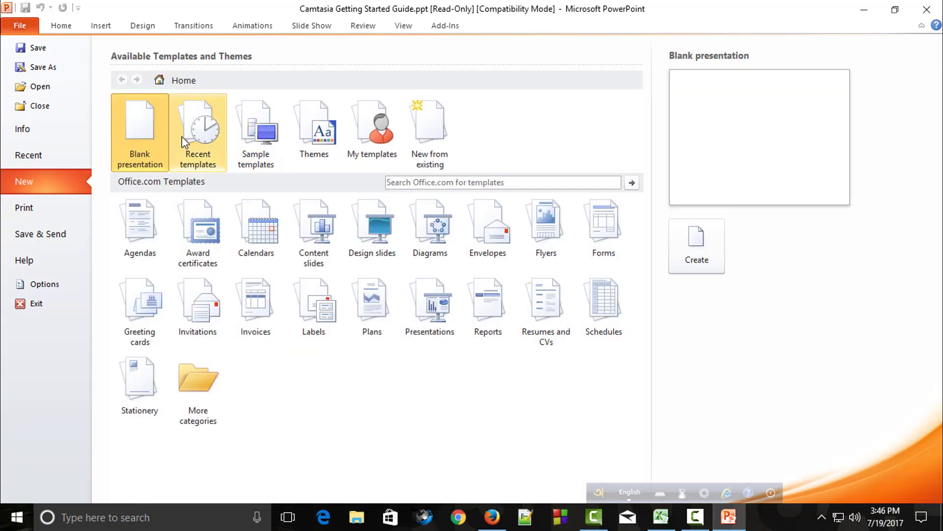
pyautogui.doubleClick(160, 144)
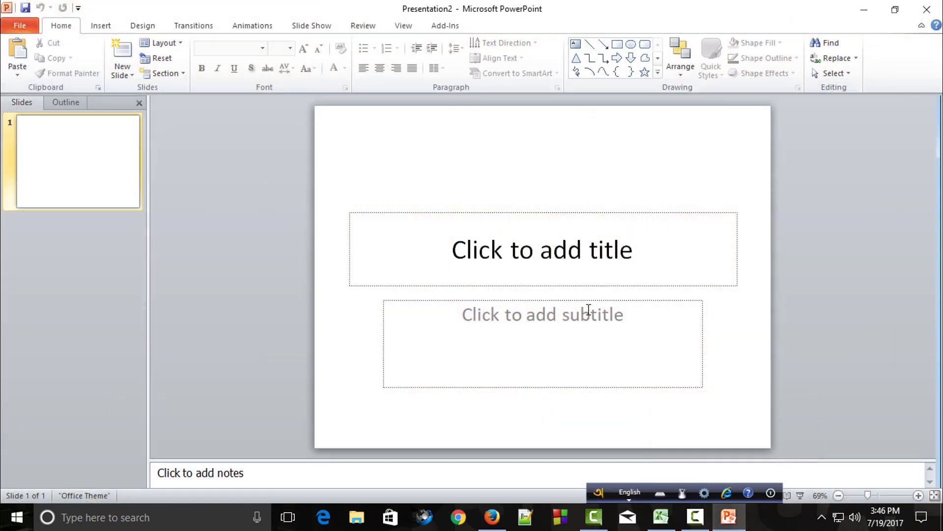
pyautogui.rightClick(92, 167)
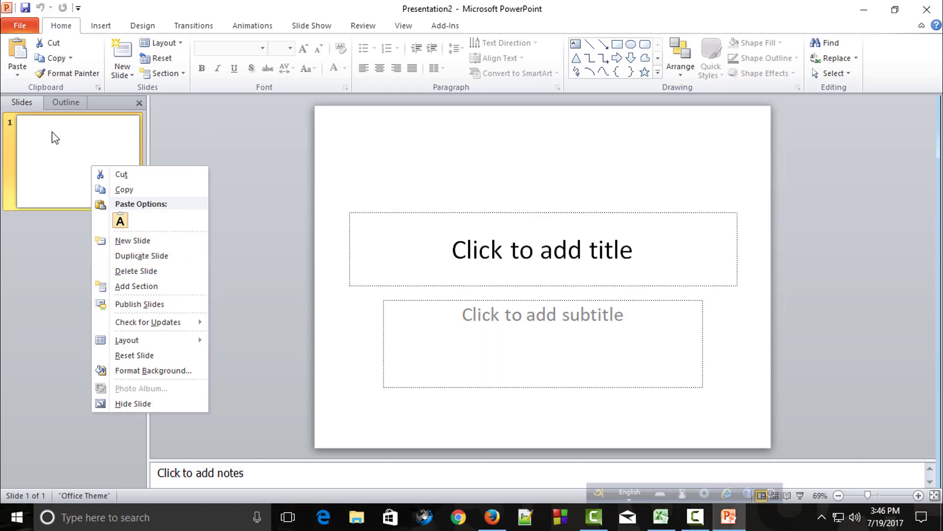
pyautogui.click(120, 56)
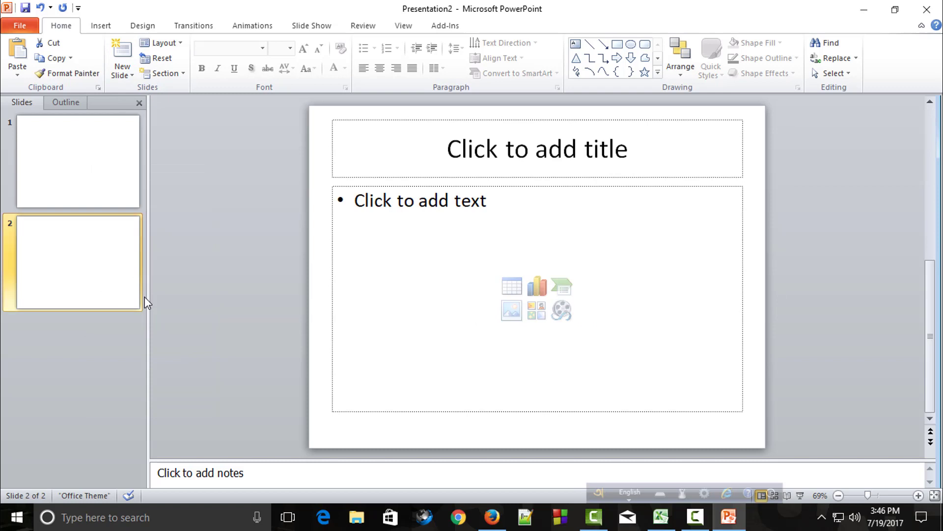
# - Return to slide 1 and start editing its empty title placeholder
pyautogui.click(93, 158)
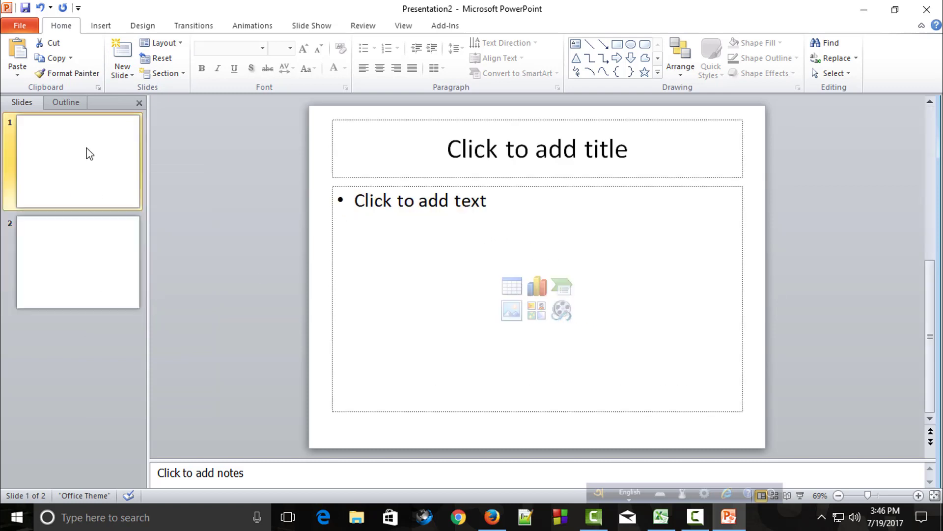
pyautogui.click(530, 256)
pyautogui.click(100, 180)
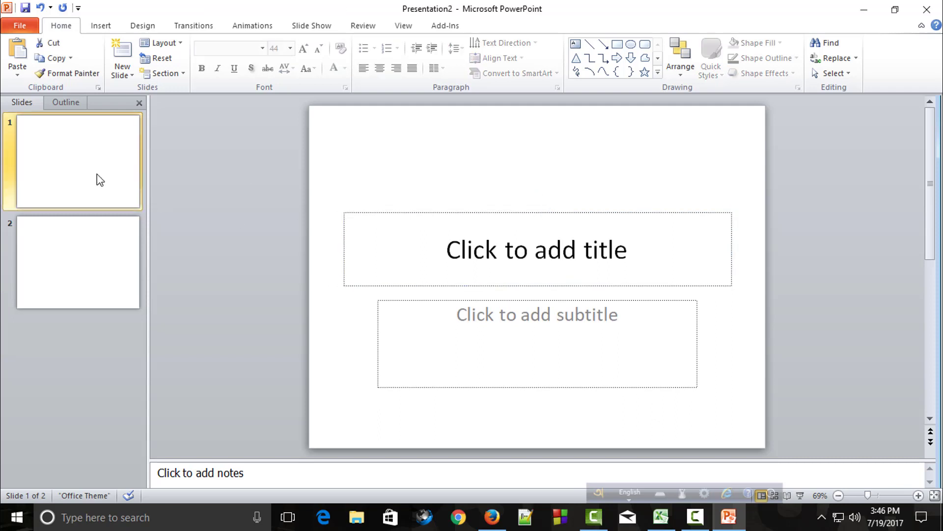
pyautogui.click(524, 249)
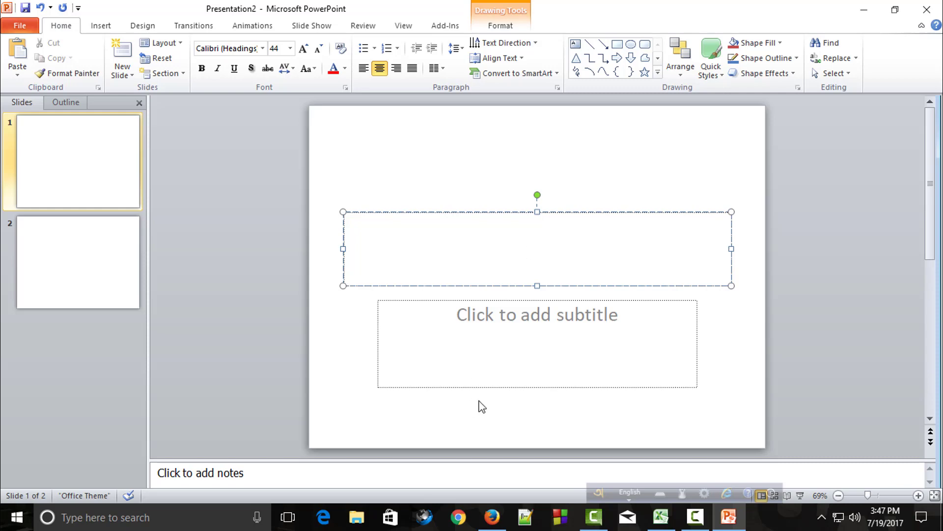
# - Switch from PowerPoint to Firefox's new tab page via the taskbar
pyautogui.click(492, 516)
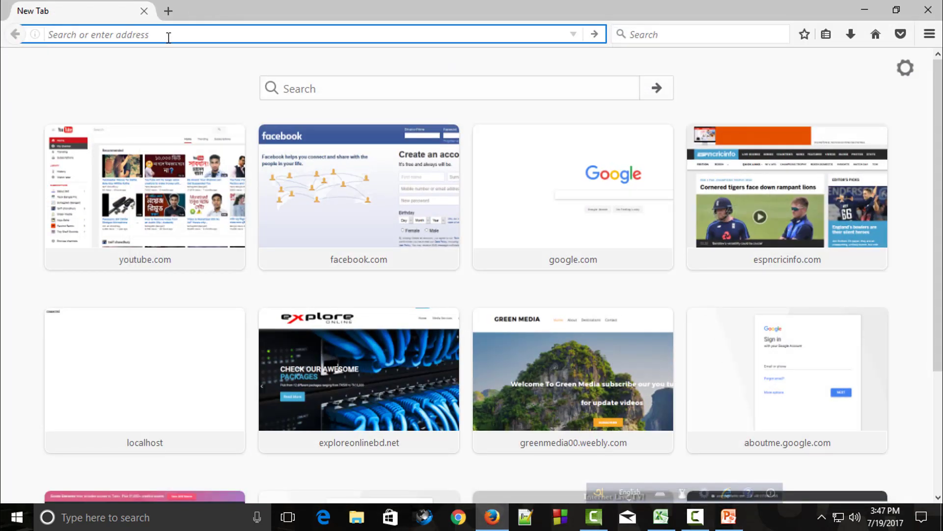
# - Load Google, close the Secure Search bar, and search for 'rajshahi'
pyautogui.write('google.com/')
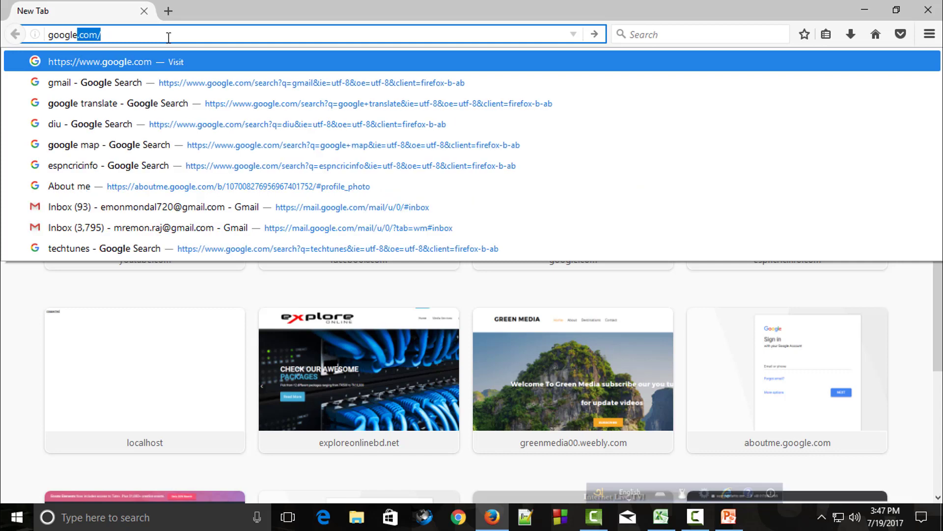
pyautogui.press('Return')
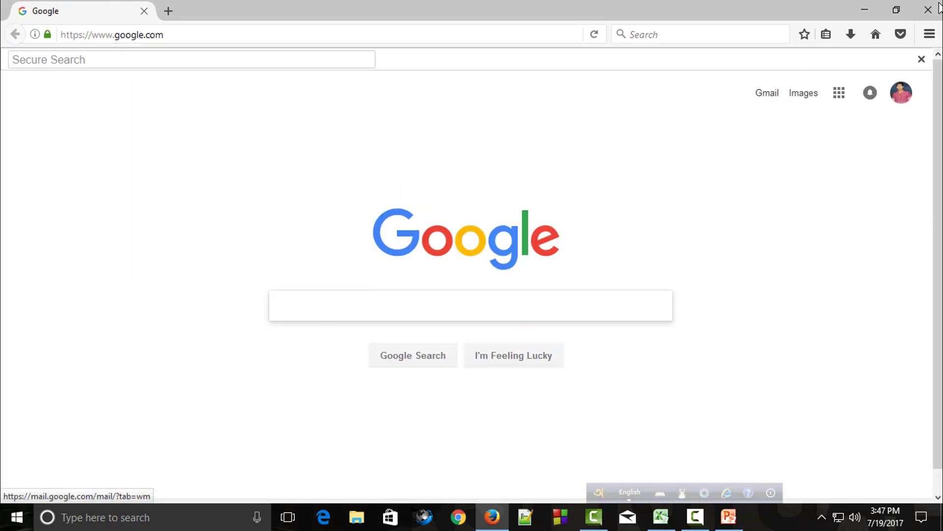
pyautogui.click(921, 58)
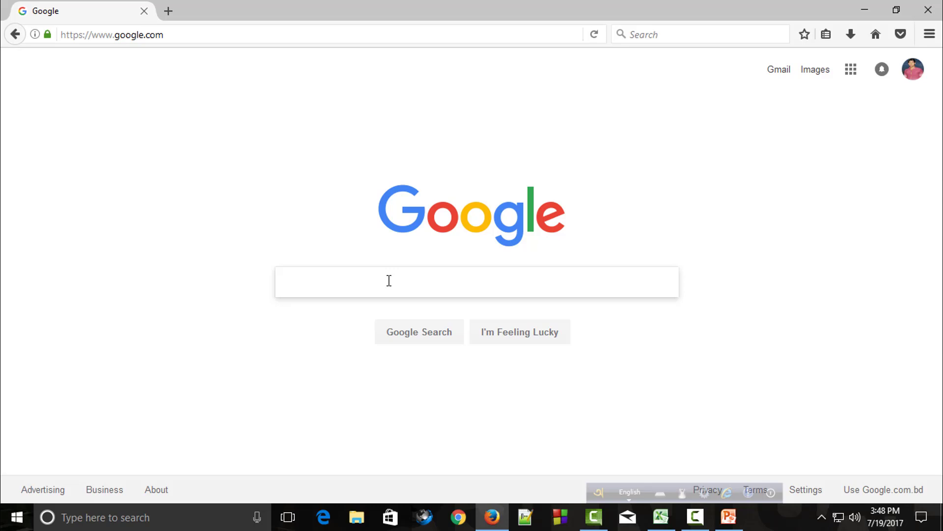
pyautogui.write('raj')
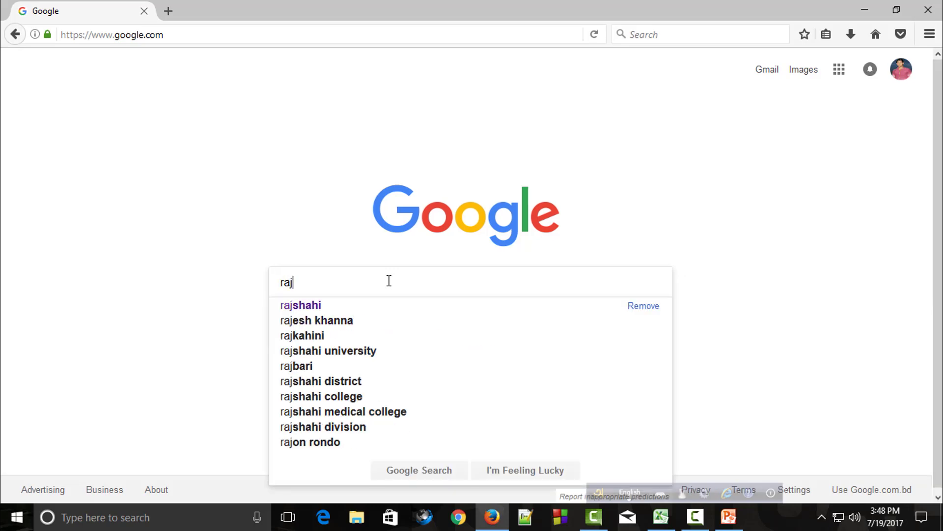
pyautogui.write('shahi')
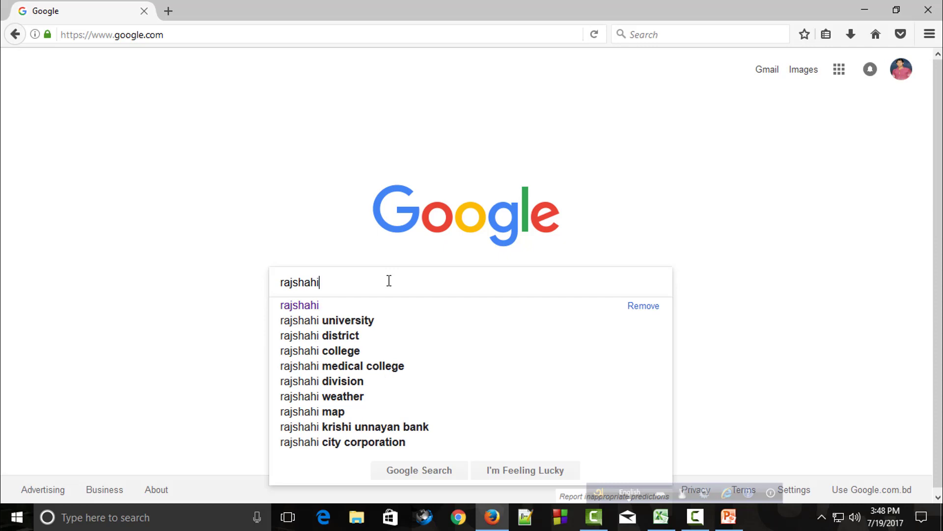
pyautogui.press('Return')
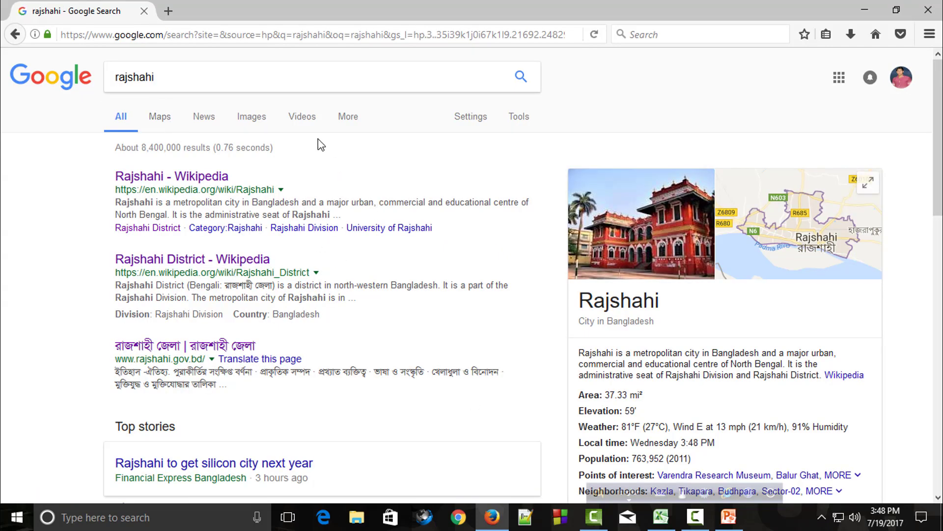
# - Open the Rajshahi Wikipedia article in a new tab and view one of its photos full size
pyautogui.rightClick(199, 182)
pyautogui.click(200, 185)
pyautogui.click(214, 15)
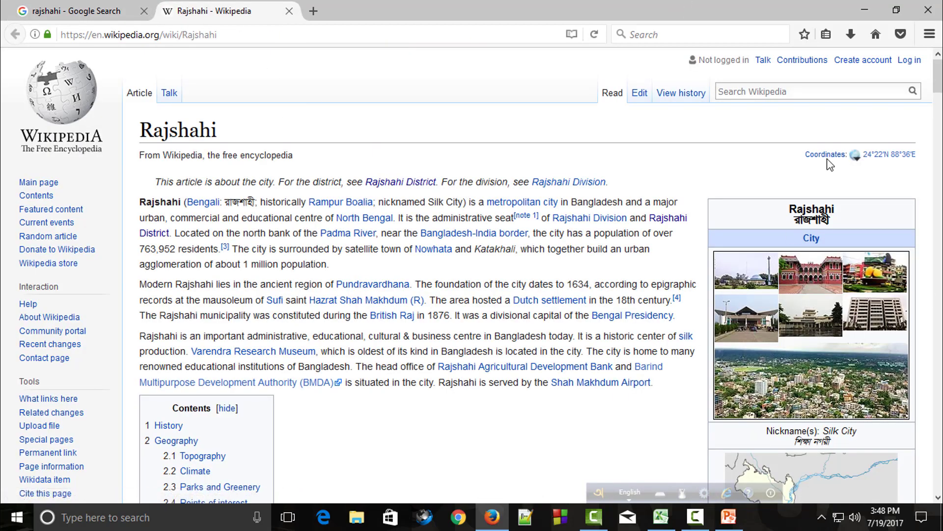
pyautogui.click(818, 288)
pyautogui.click(896, 10)
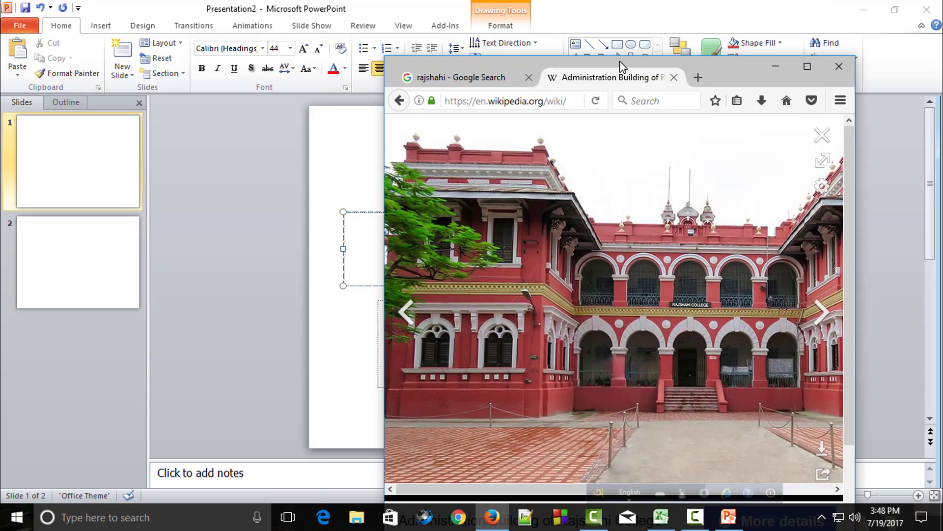
pyautogui.click(864, 7)
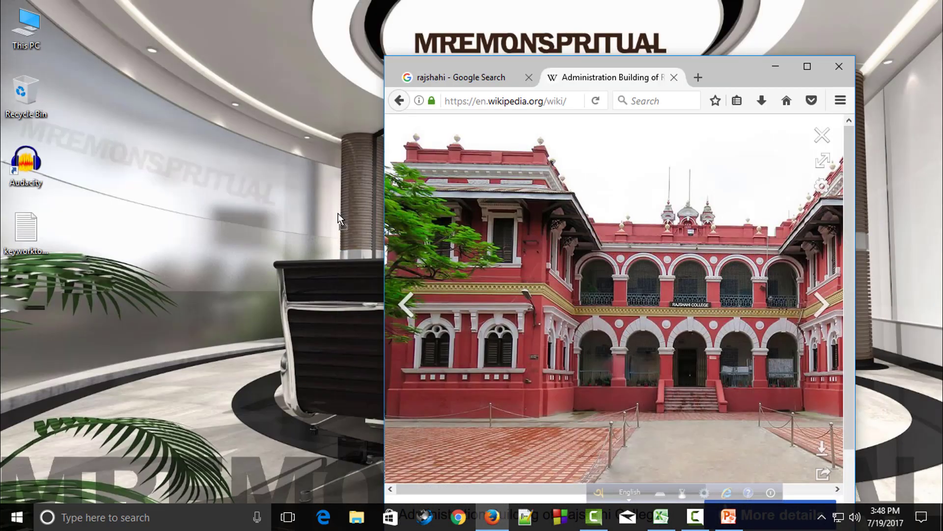
pyautogui.click(200, 154)
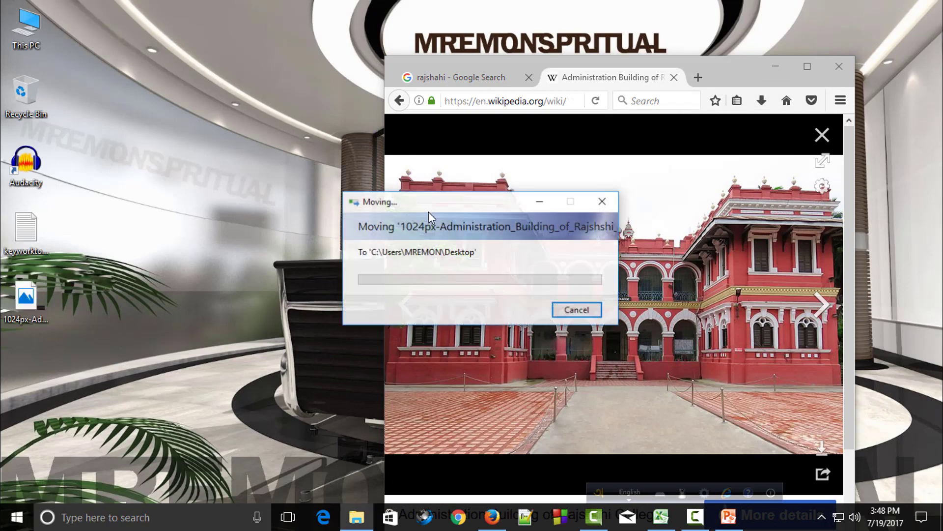
pyautogui.click(489, 81)
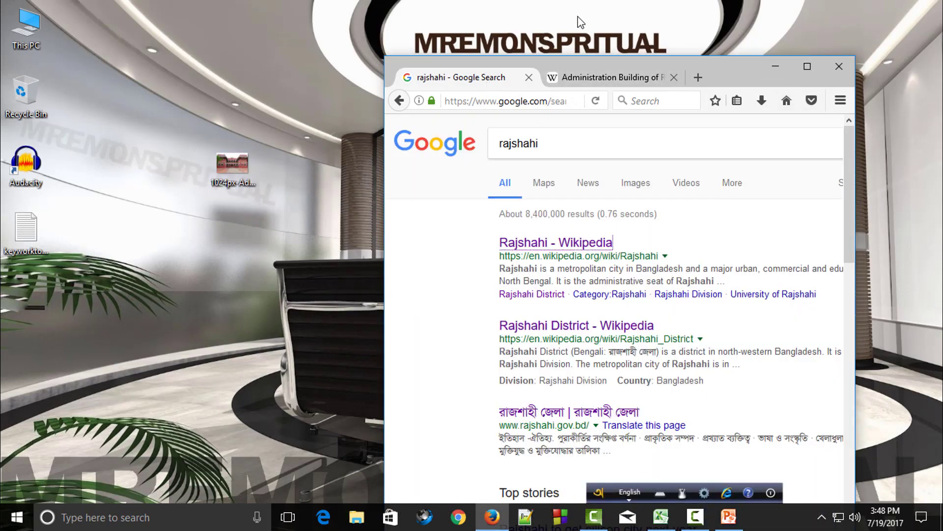
# - Reposition the browser and browse the Administration Building and railway station photos
pyautogui.moveTo(741, 65)
pyautogui.mouseDown()
pyautogui.moveTo(724, 11)
pyautogui.moveTo(708, 1)
pyautogui.mouseUp()
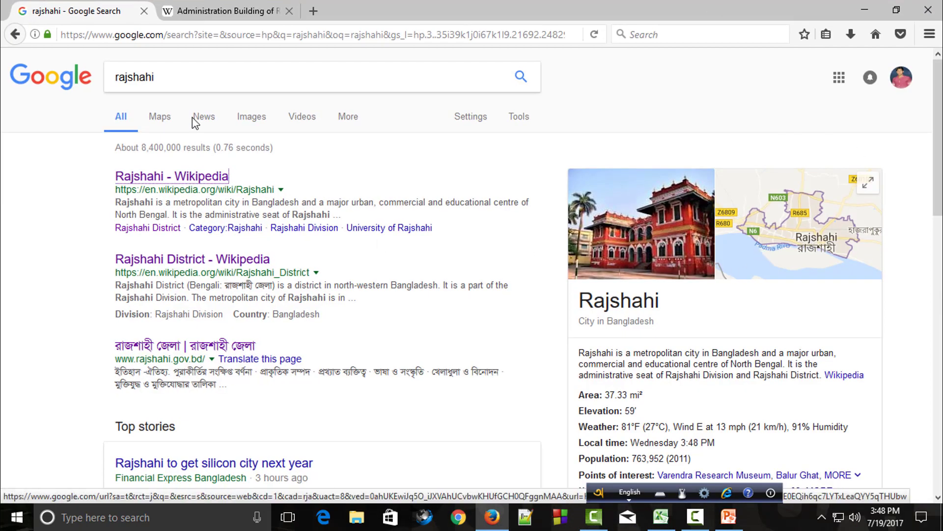
pyautogui.click(259, 9)
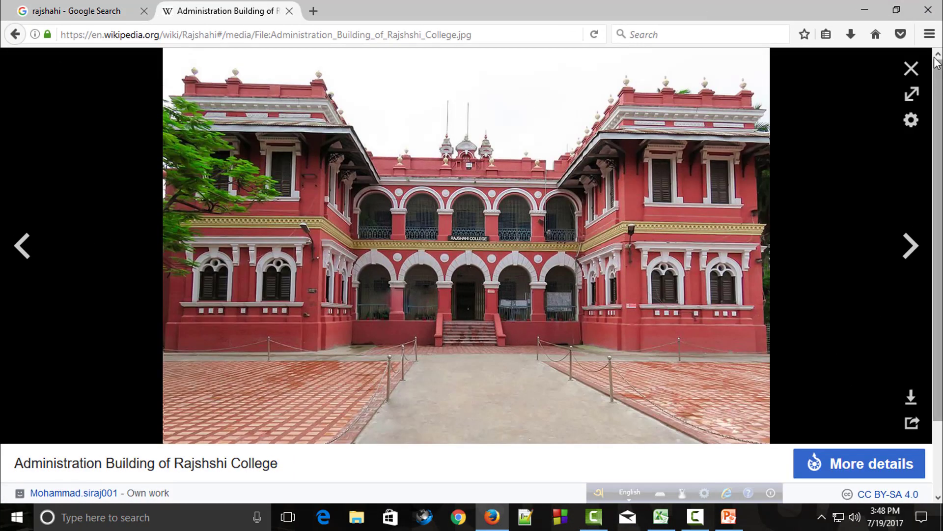
pyautogui.click(911, 68)
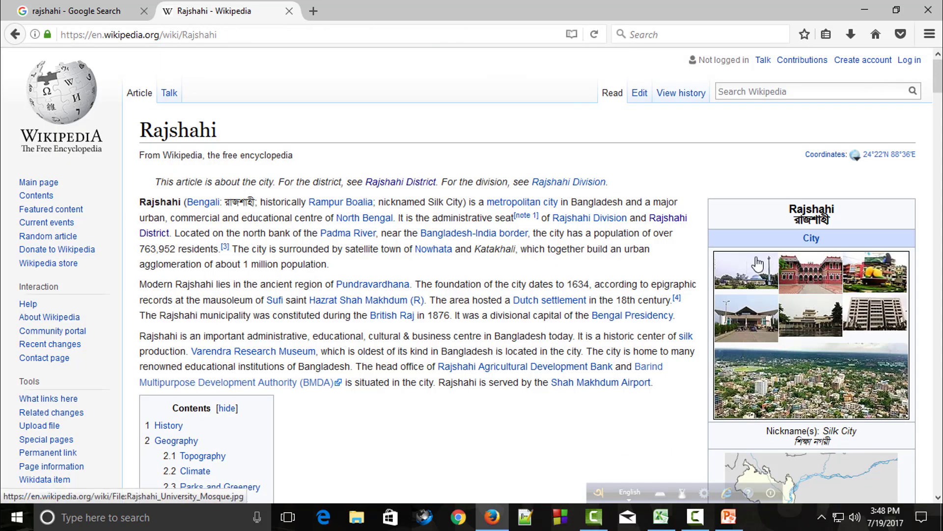
pyautogui.click(749, 323)
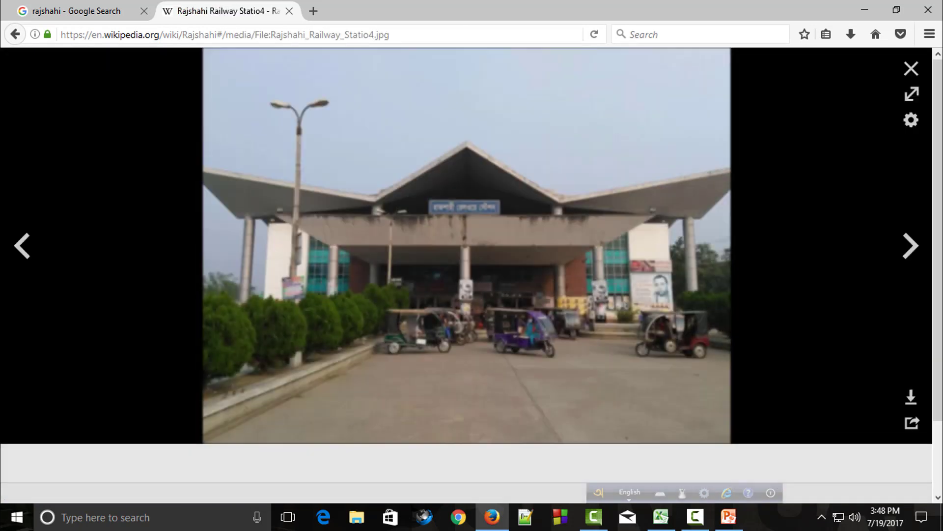
pyautogui.moveTo(596, 10); pyautogui.dragTo(596, 38)
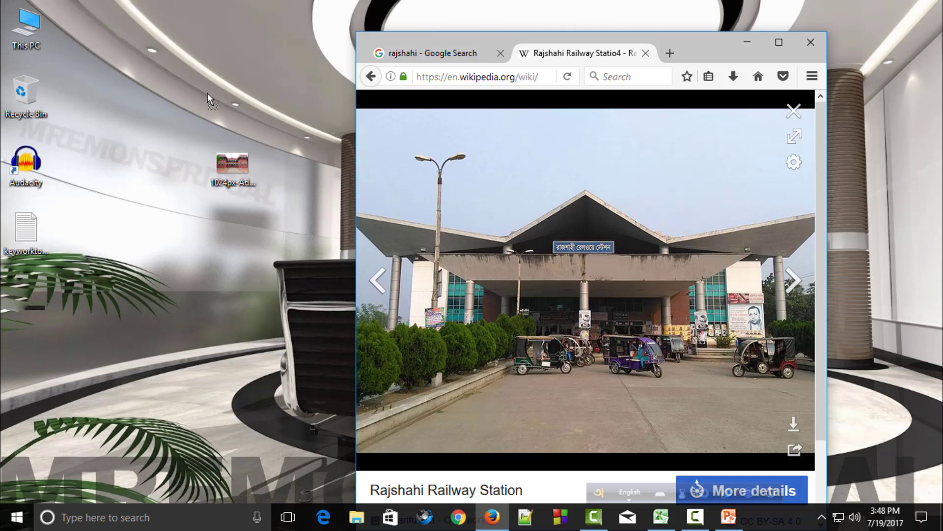
pyautogui.click(232, 165)
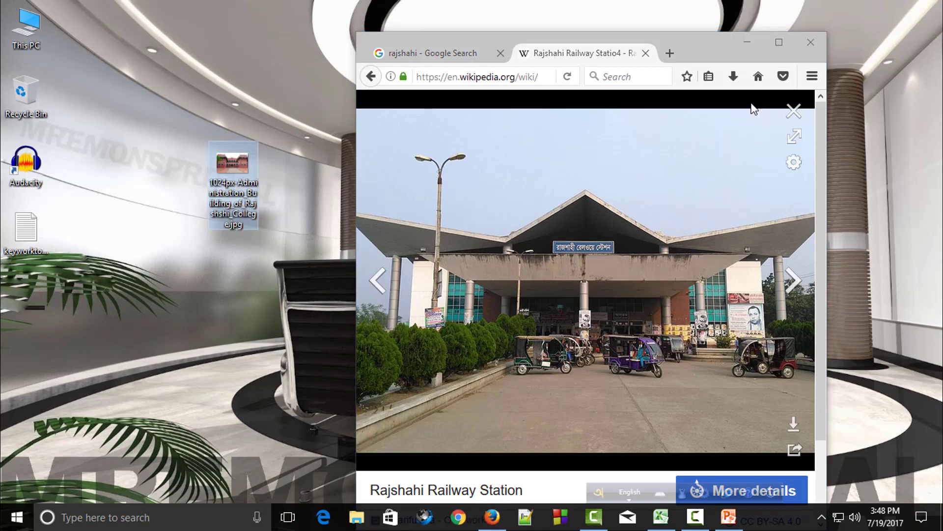
pyautogui.click(779, 42)
pyautogui.click(908, 72)
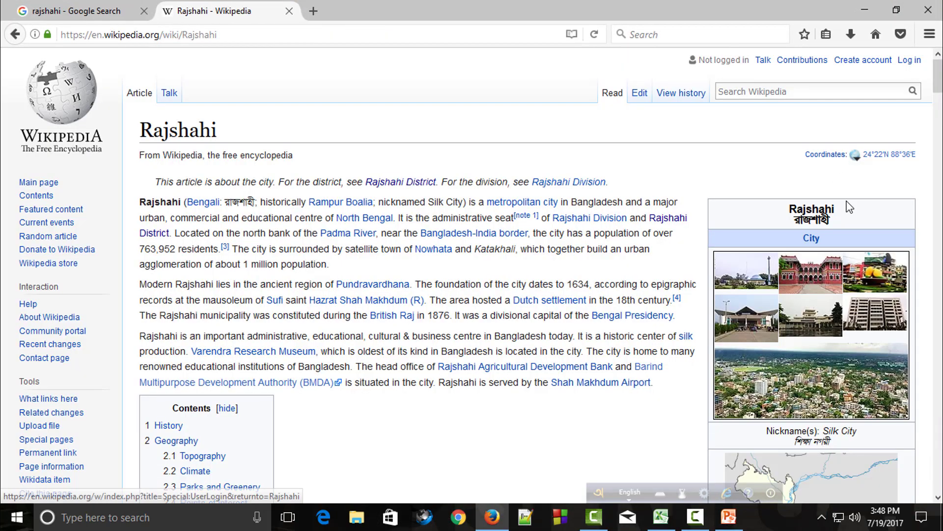
# - Save the Mango roundabout photo to the desktop by dragging it out of the browser
pyautogui.click(893, 274)
pyautogui.doubleClick(541, 4)
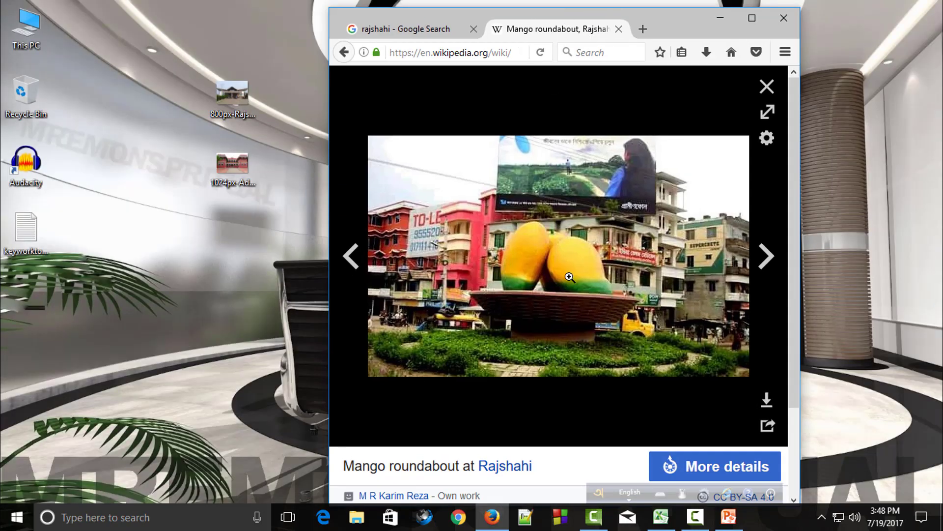
pyautogui.moveTo(570, 278); pyautogui.dragTo(188, 65)
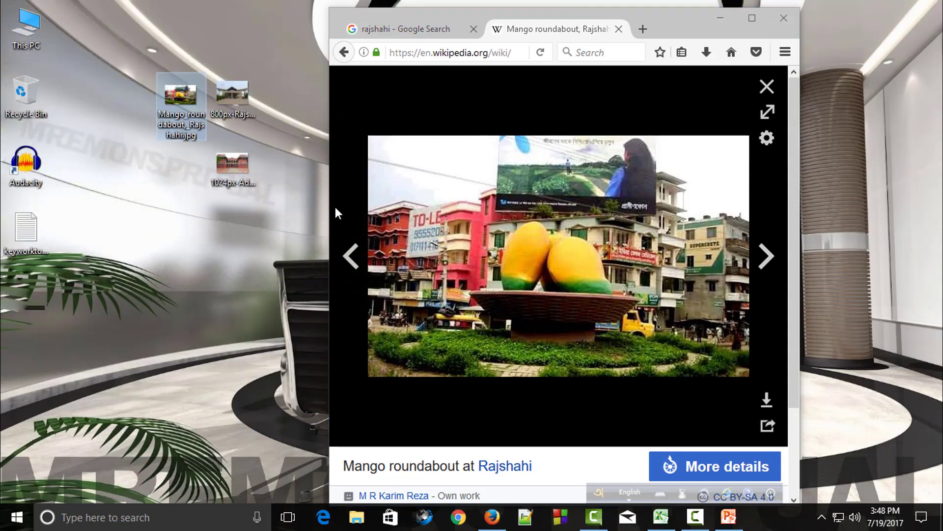
pyautogui.click(745, 19)
pyautogui.click(908, 71)
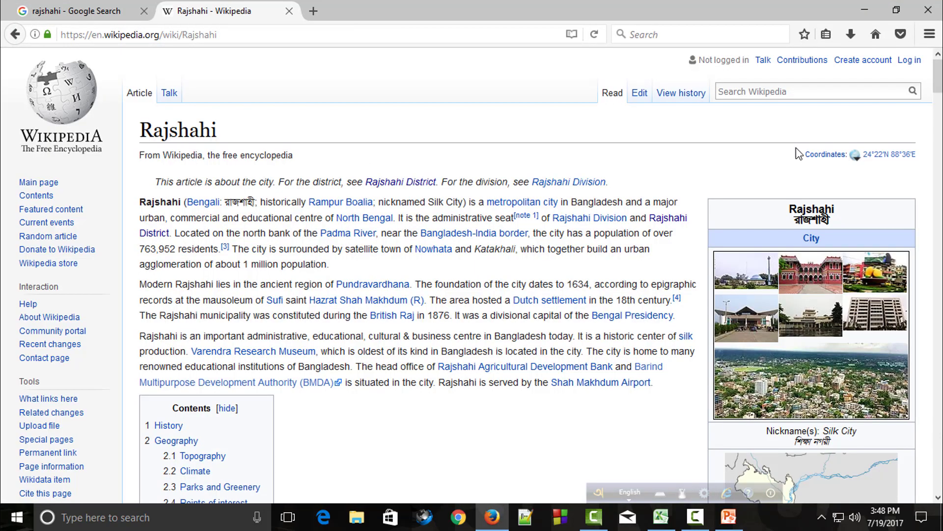
# - Save the Rajshahi University Mosque photo to the desktop the same way
pyautogui.click(762, 277)
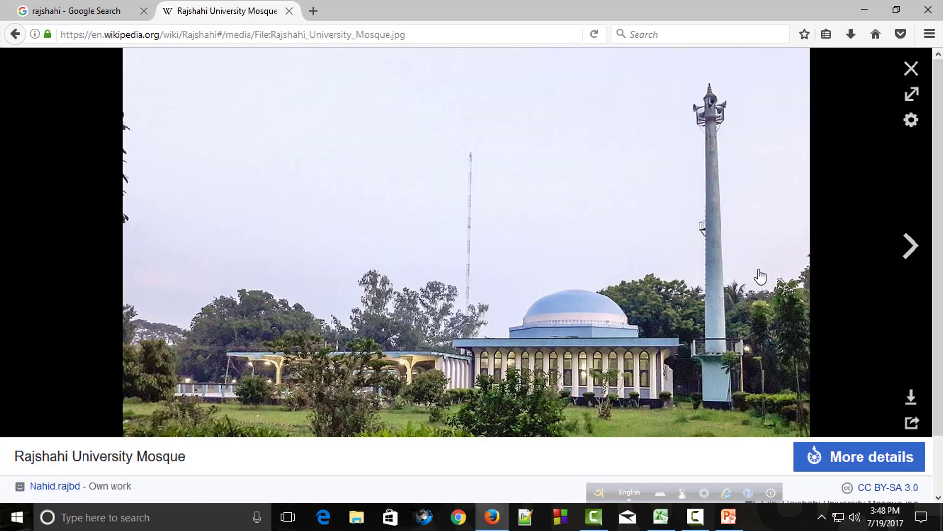
pyautogui.doubleClick(577, 4)
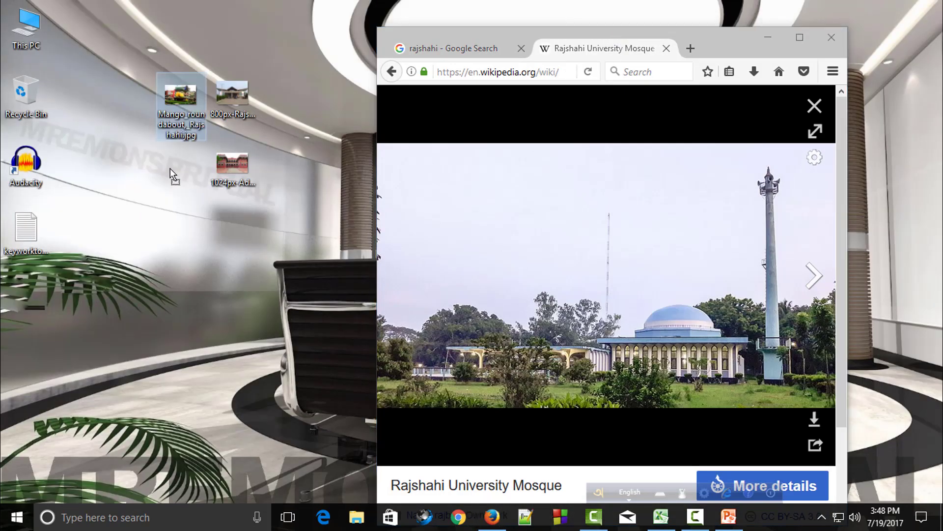
pyautogui.moveTo(332, 286); pyautogui.dragTo(172, 178)
pyautogui.click(801, 38)
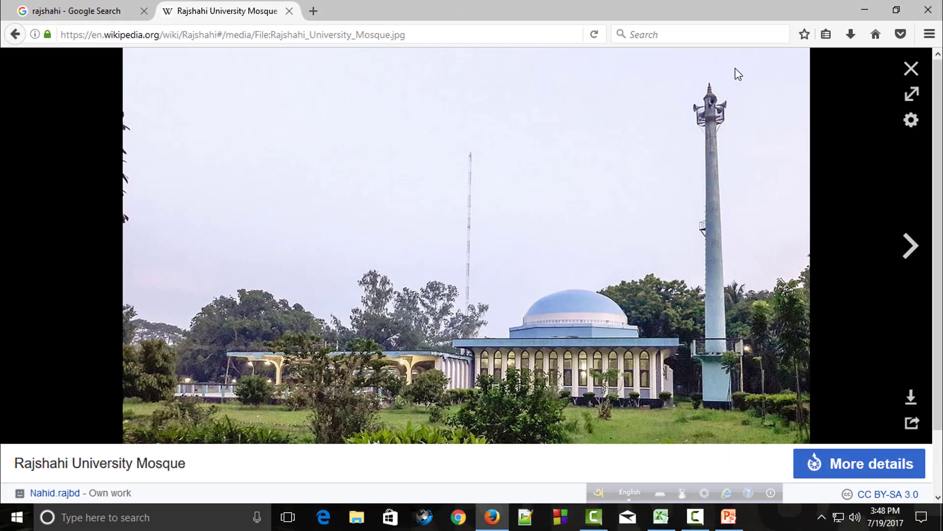
pyautogui.click(910, 72)
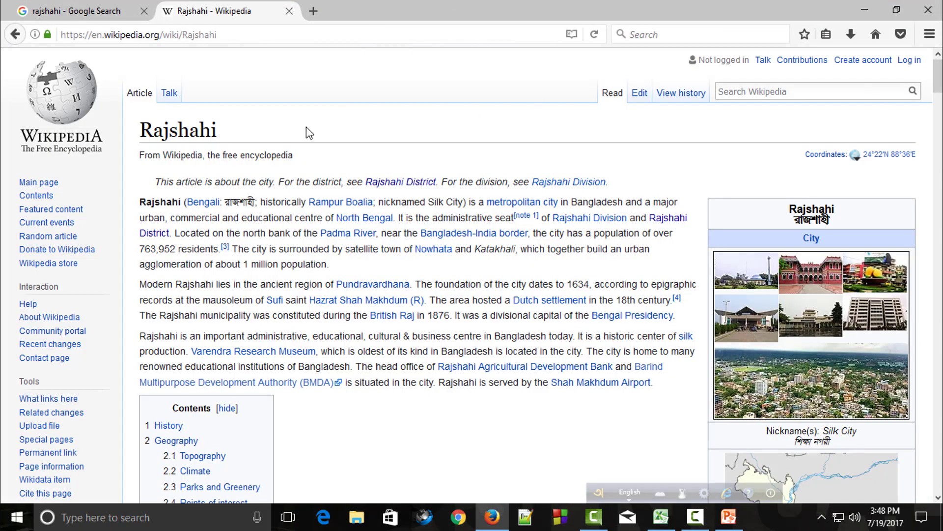
# - Copy the article title 'Rajshahi' and return to PowerPoint's slide 1 title placeholder
pyautogui.doubleClick(191, 129)
pyautogui.rightClick(197, 130)
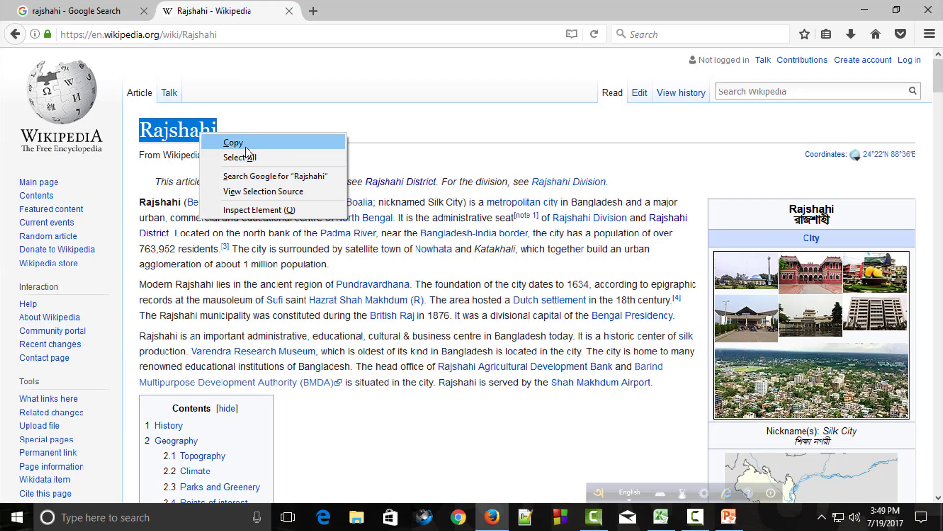
pyautogui.click(221, 140)
pyautogui.click(865, 10)
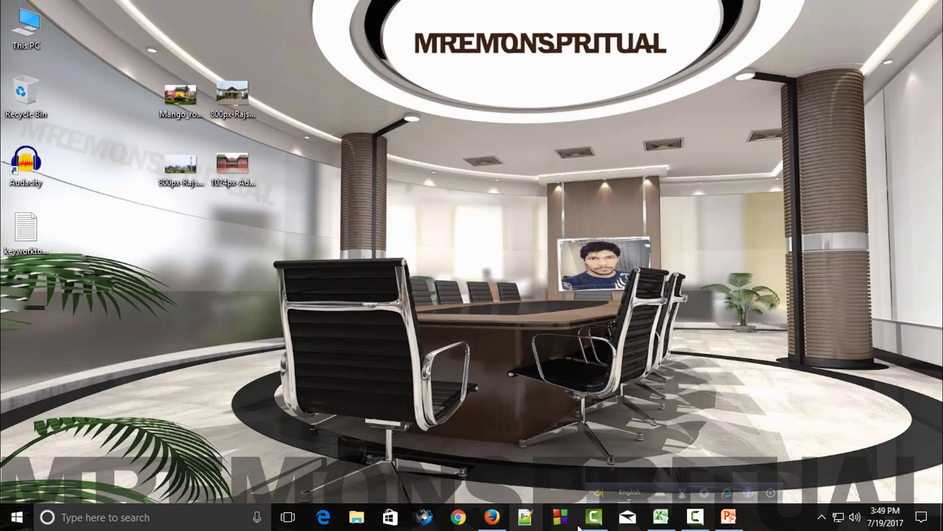
pyautogui.click(727, 517)
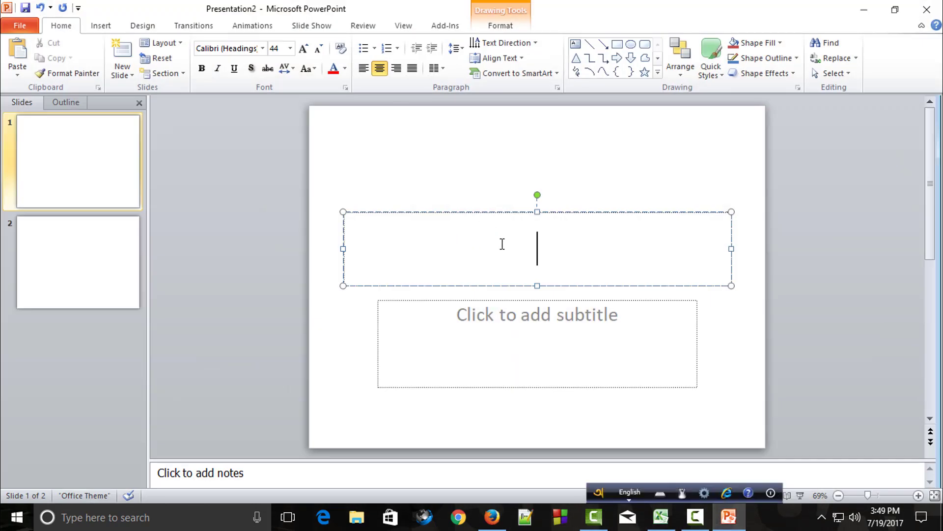
pyautogui.rightClick(503, 244)
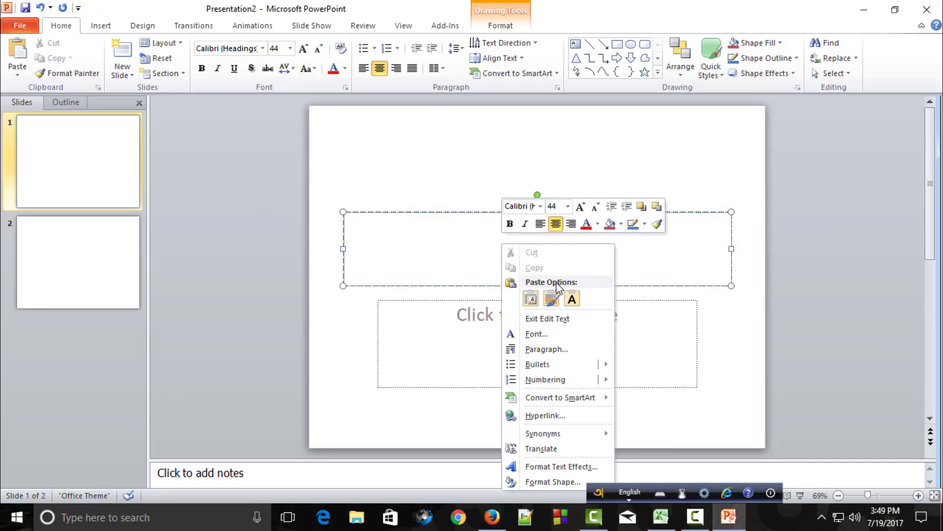
# - Paste 'Rajshahi' as the slide 1 title, drag its box toward the top, and select the text
pyautogui.click(457, 253)
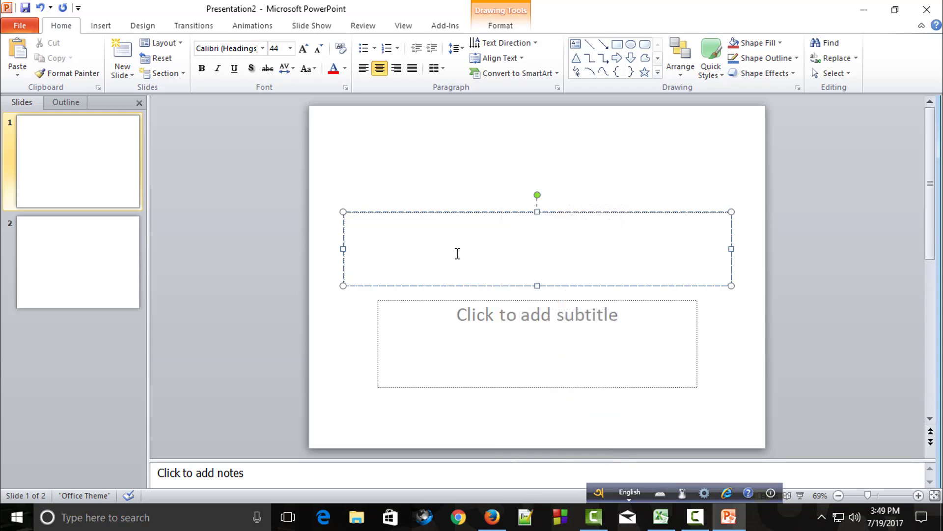
pyautogui.hotkey('ctrl', 'v')
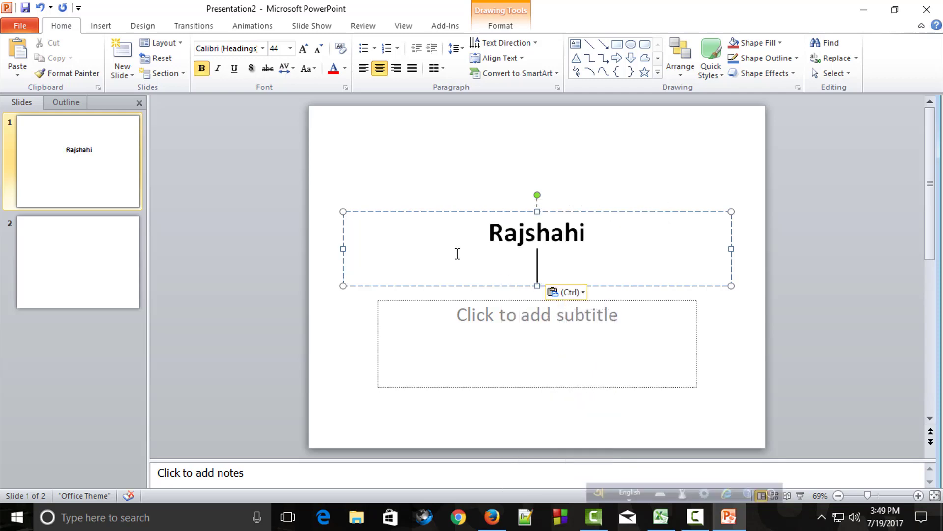
pyautogui.press('BackSpace')
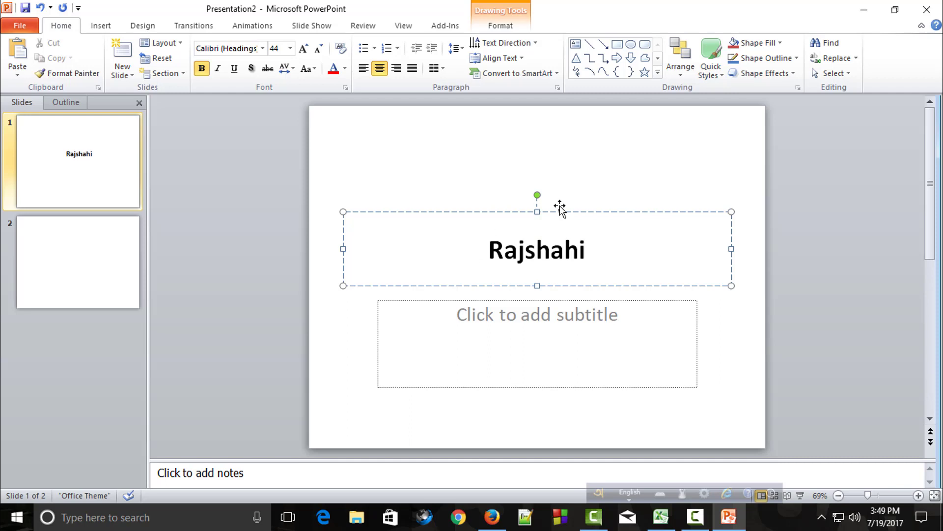
pyautogui.click(538, 211)
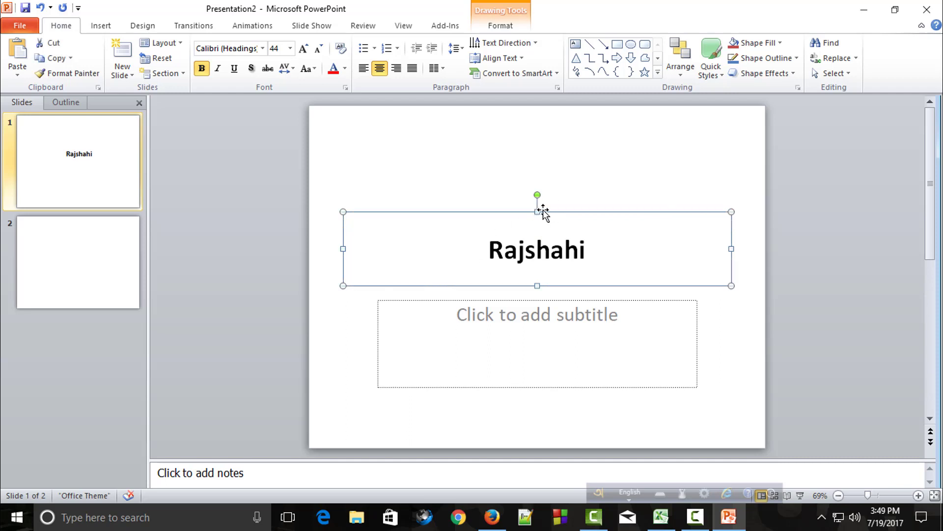
pyautogui.moveTo(548, 203); pyautogui.dragTo(544, 167)
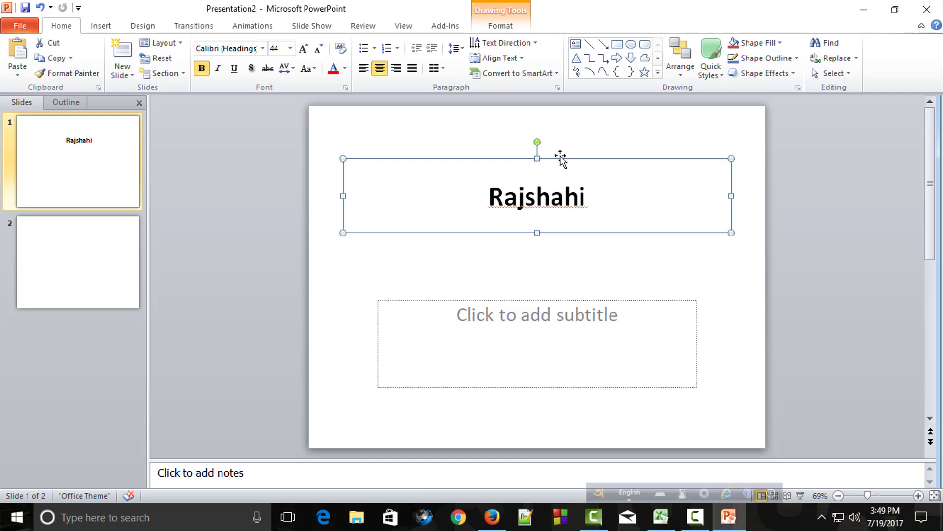
pyautogui.moveTo(560, 158)
pyautogui.mouseDown()
pyautogui.moveTo(556, 143)
pyautogui.moveTo(586, 143)
pyautogui.mouseUp()
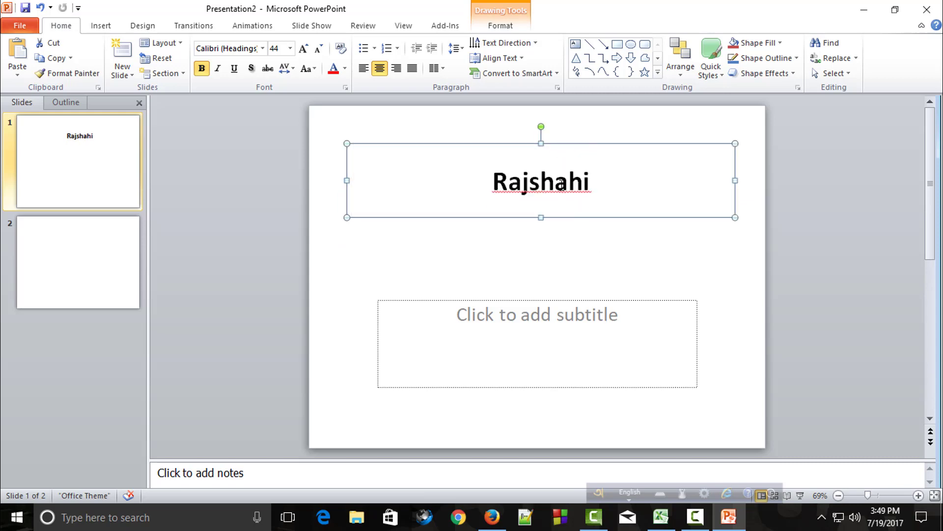
pyautogui.moveTo(592, 182); pyautogui.dragTo(470, 179)
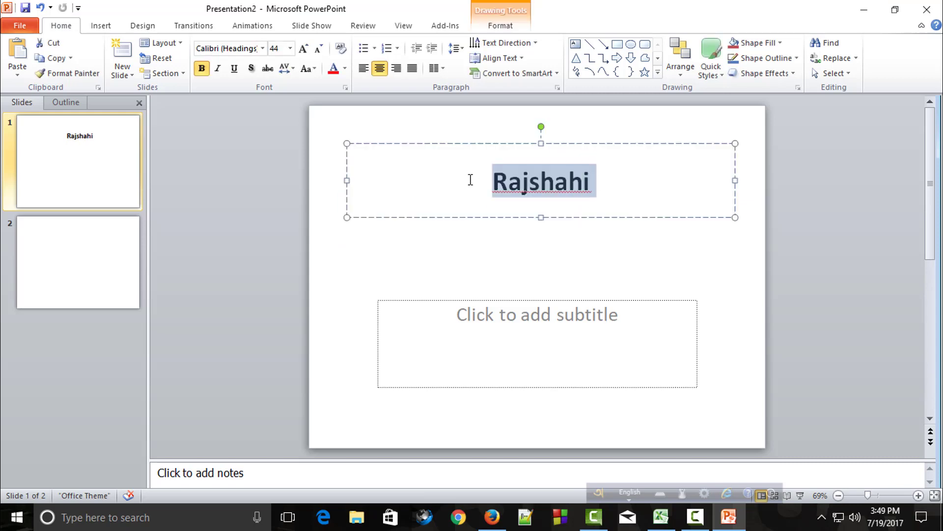
# - Set the Rajshahi title's font size to 96
pyautogui.click(290, 48)
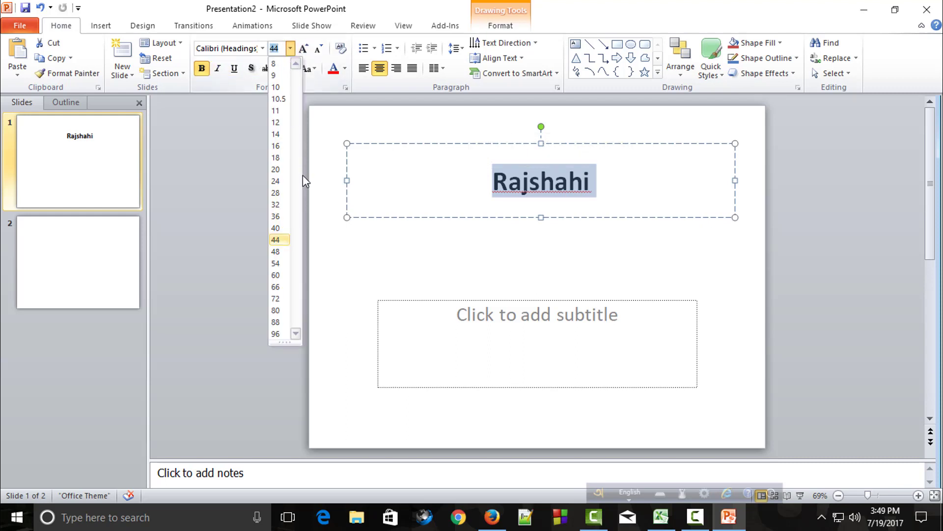
pyautogui.click(282, 334)
pyautogui.click(657, 200)
pyautogui.click(704, 254)
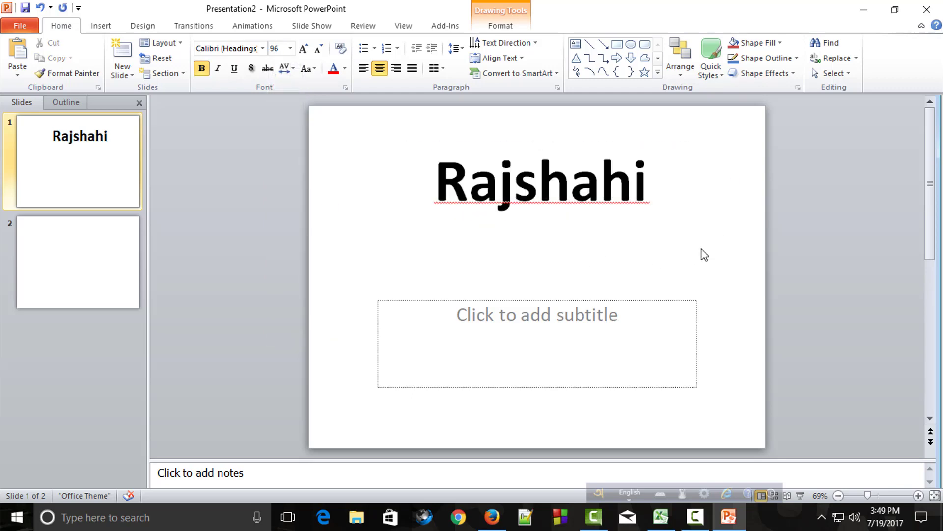
pyautogui.click(539, 182)
# - Add 'Rajshahi' to the dictionary, then bring up options in the empty subtitle placeholder
pyautogui.rightClick(555, 170)
pyautogui.click(590, 210)
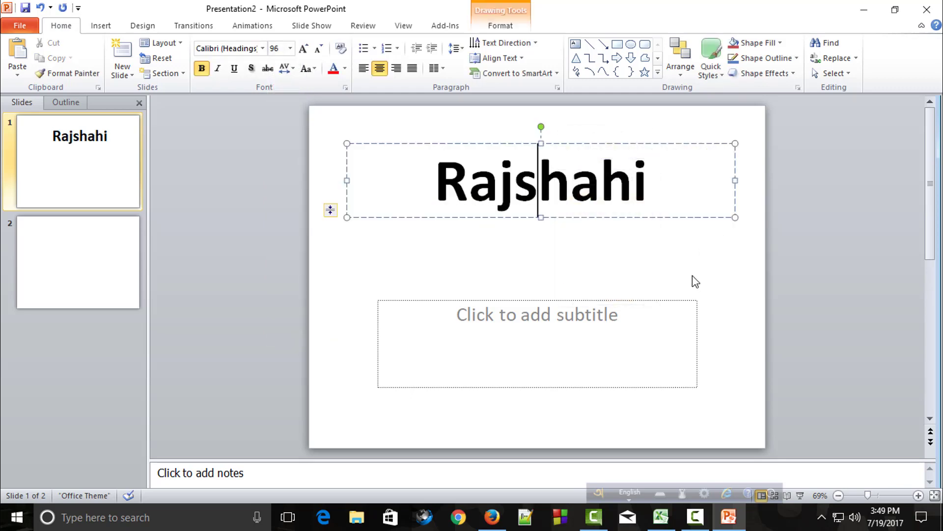
pyautogui.click(694, 279)
pyautogui.click(531, 370)
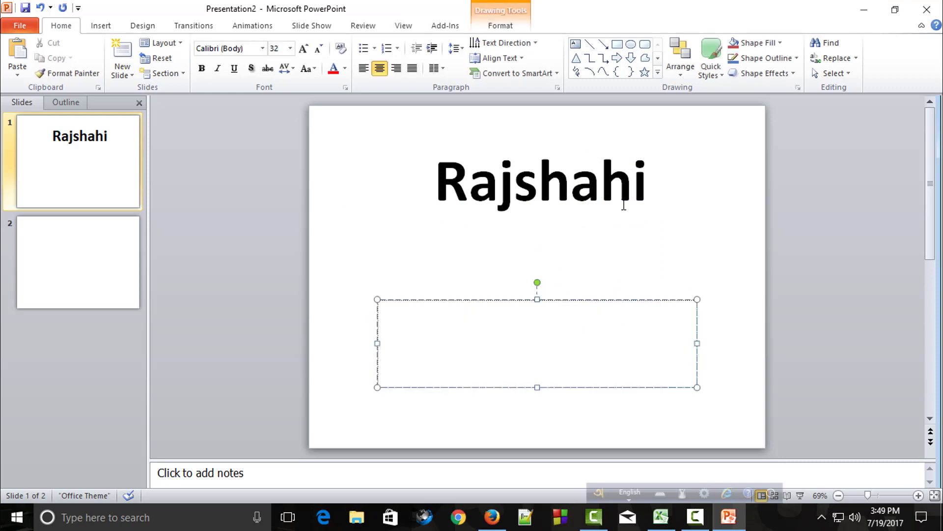
pyautogui.rightClick(476, 295)
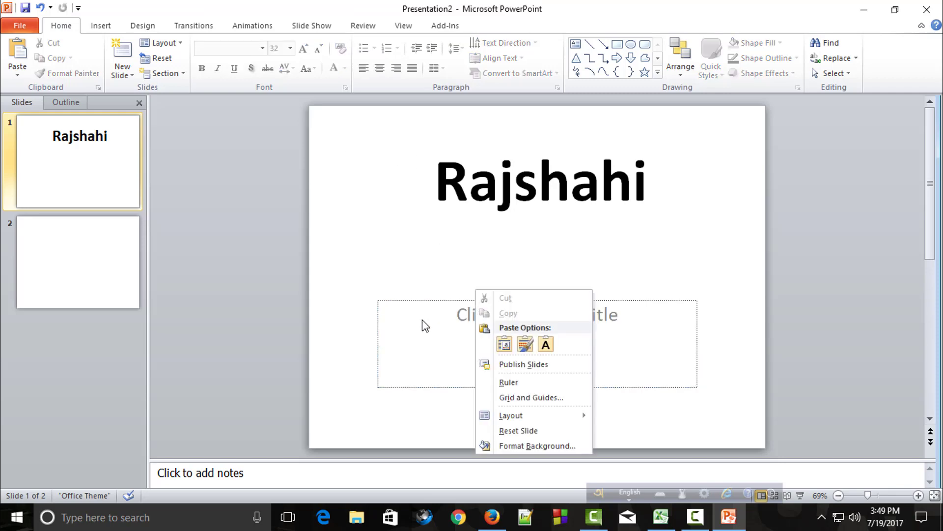
pyautogui.rightClick(423, 322)
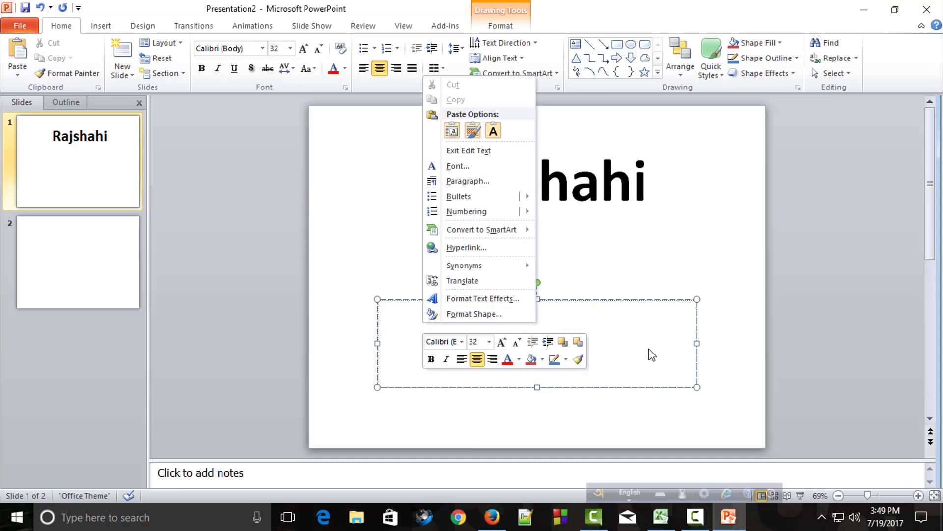
# - Preview Mango_roundabout_Rajshahi.jpg from the desktop in Photos, then return to PowerPoint
pyautogui.click(865, 10)
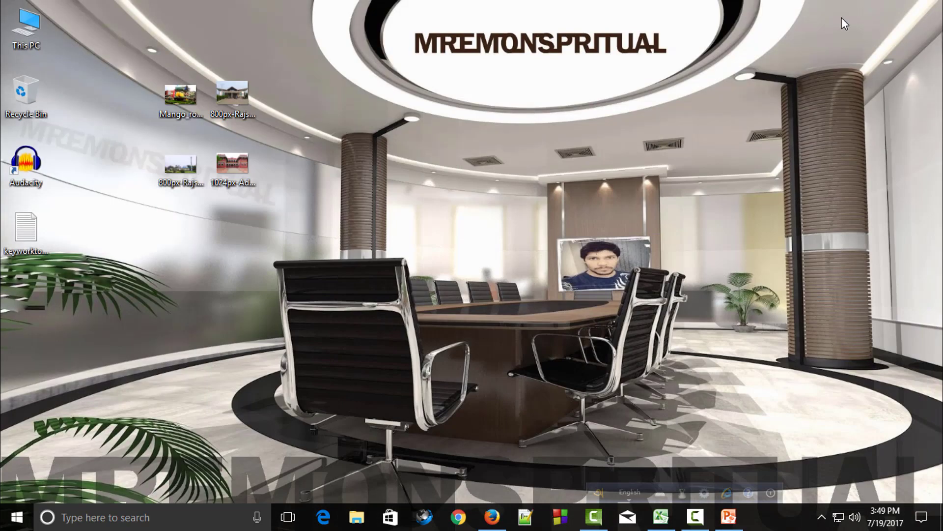
pyautogui.click(729, 516)
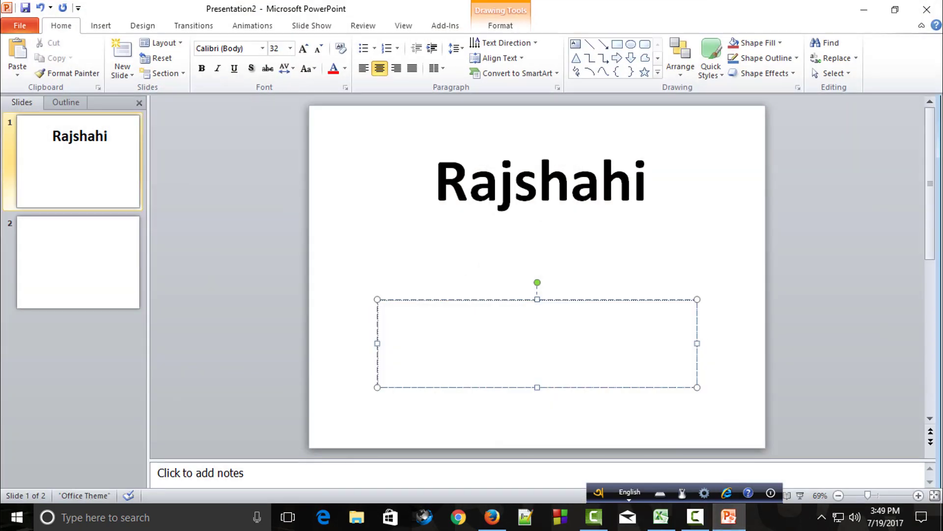
pyautogui.click(865, 10)
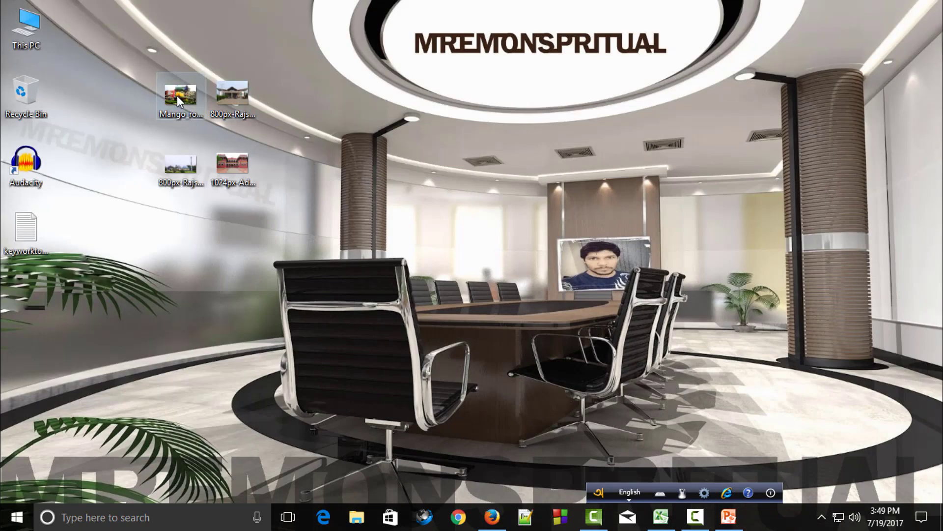
pyautogui.doubleClick(177, 96)
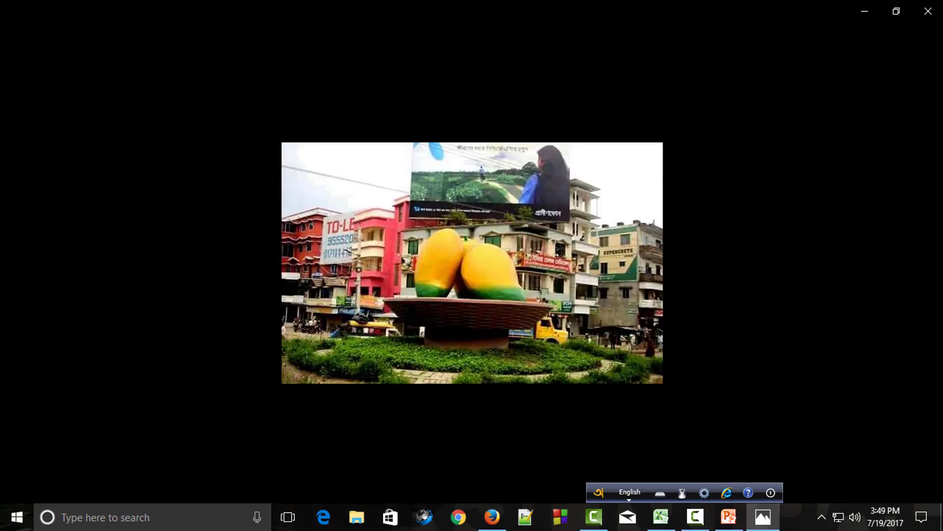
pyautogui.moveTo(472, 11)
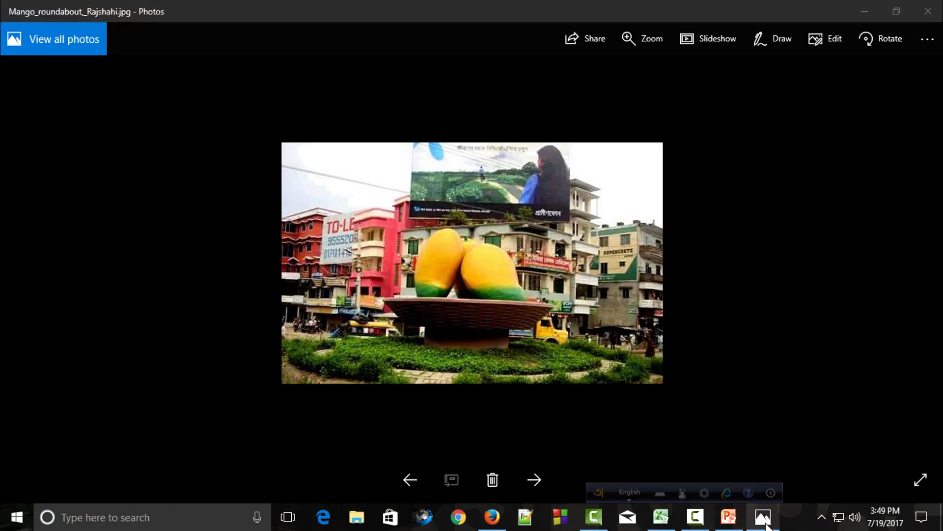
pyautogui.click(928, 11)
pyautogui.click(729, 517)
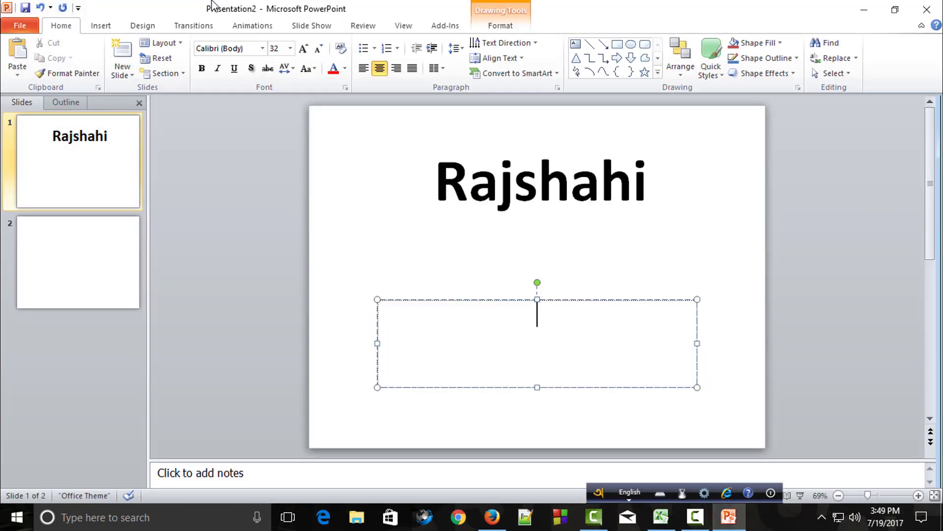
# - Insert Mango_roundabout_Rajshahi.jpg from the Desktop as a picture on slide 1
pyautogui.click(101, 27)
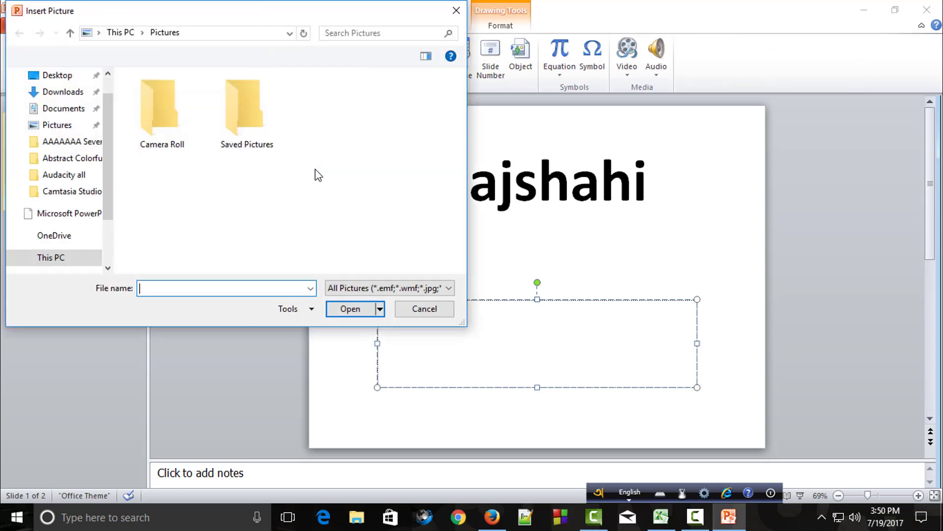
pyautogui.click(64, 79)
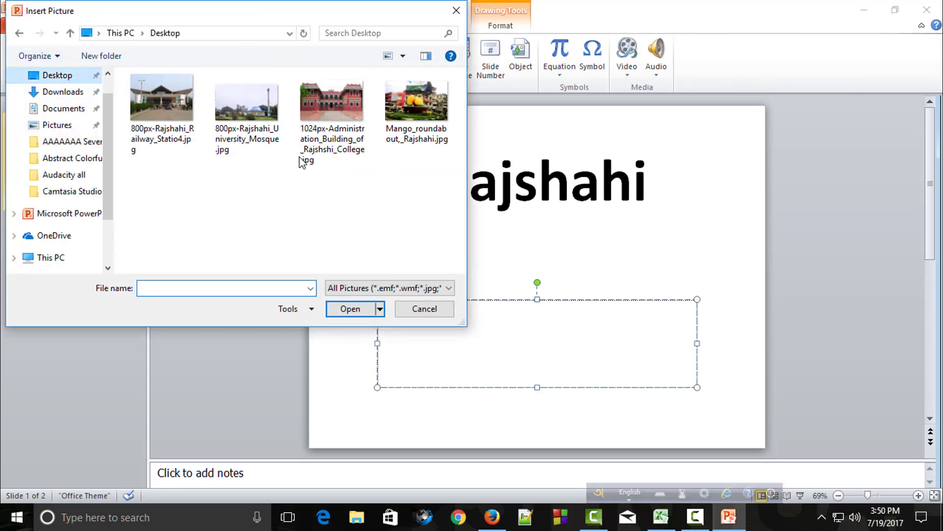
pyautogui.doubleClick(417, 123)
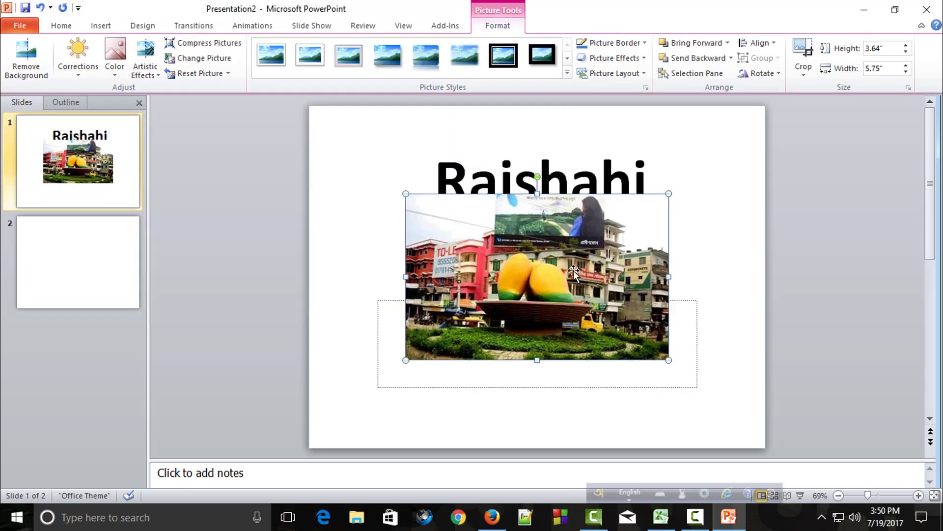
# - Shrink, shift, widen and lengthen the mango roundabout photo so it sits centred under the title
pyautogui.click(683, 308)
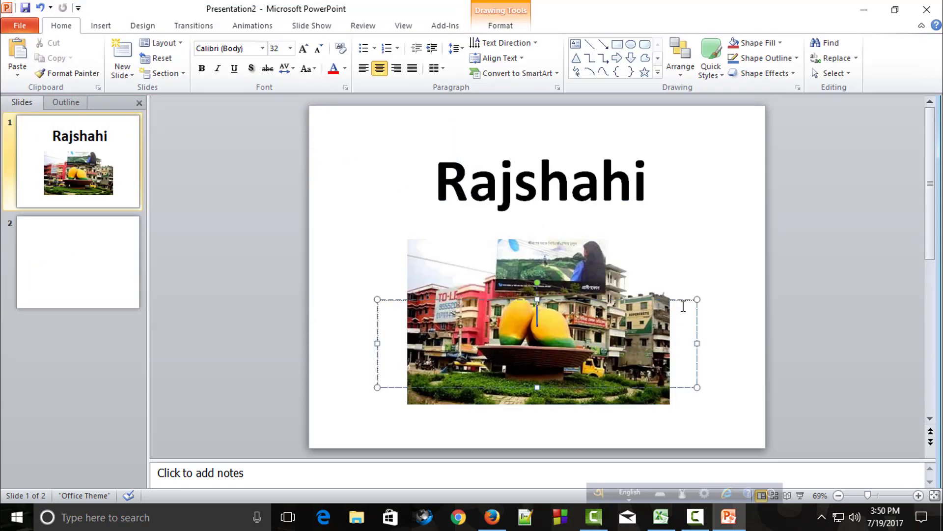
pyautogui.press('Escape')
pyautogui.click(539, 299)
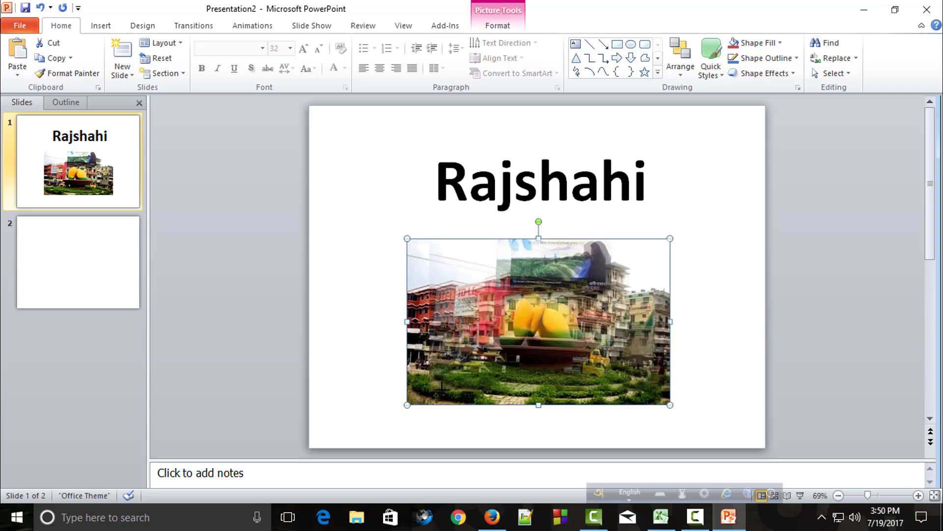
pyautogui.moveTo(407, 406); pyautogui.dragTo(440, 384)
pyautogui.moveTo(545, 292); pyautogui.dragTo(538, 292)
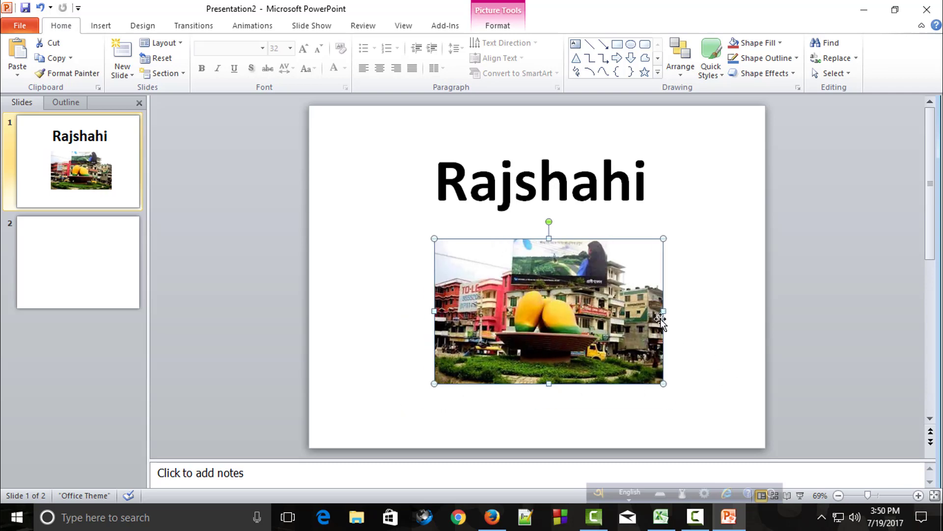
pyautogui.moveTo(663, 312); pyautogui.dragTo(682, 311)
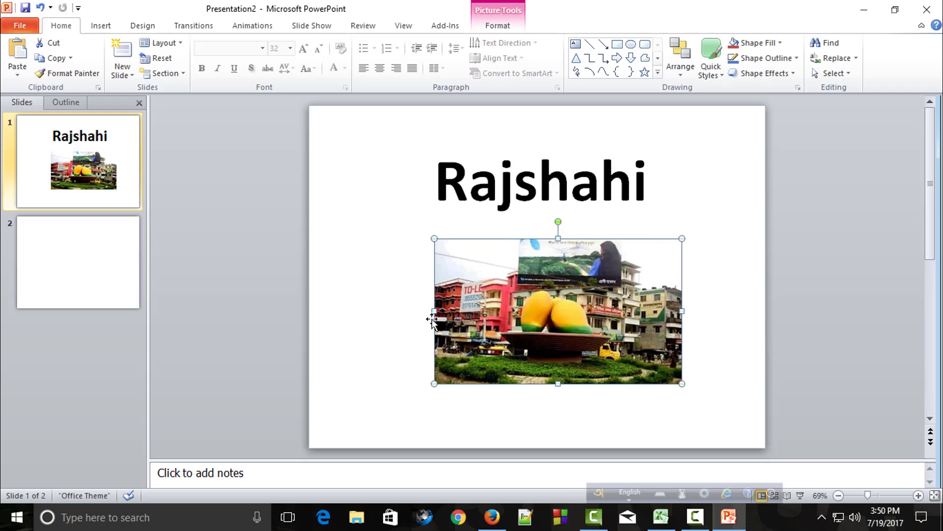
pyautogui.moveTo(434, 313); pyautogui.dragTo(403, 311)
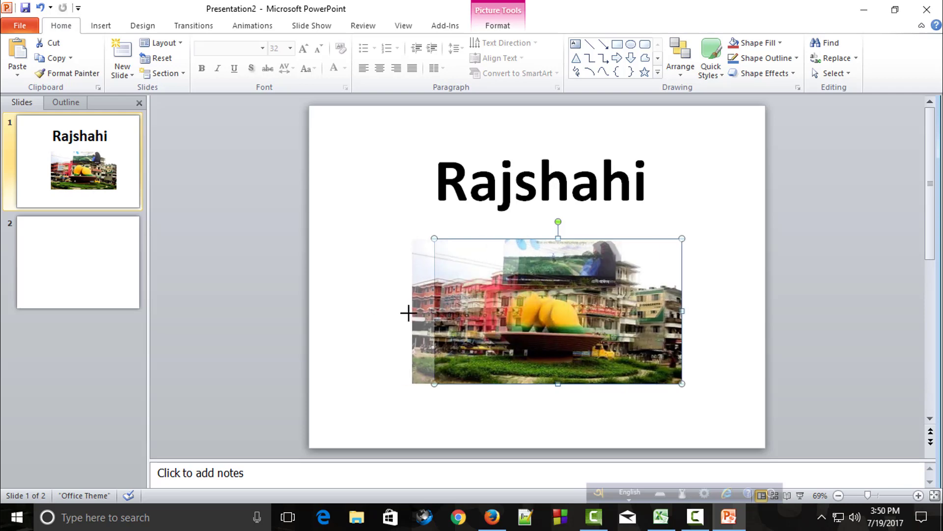
pyautogui.moveTo(543, 385); pyautogui.dragTo(544, 403)
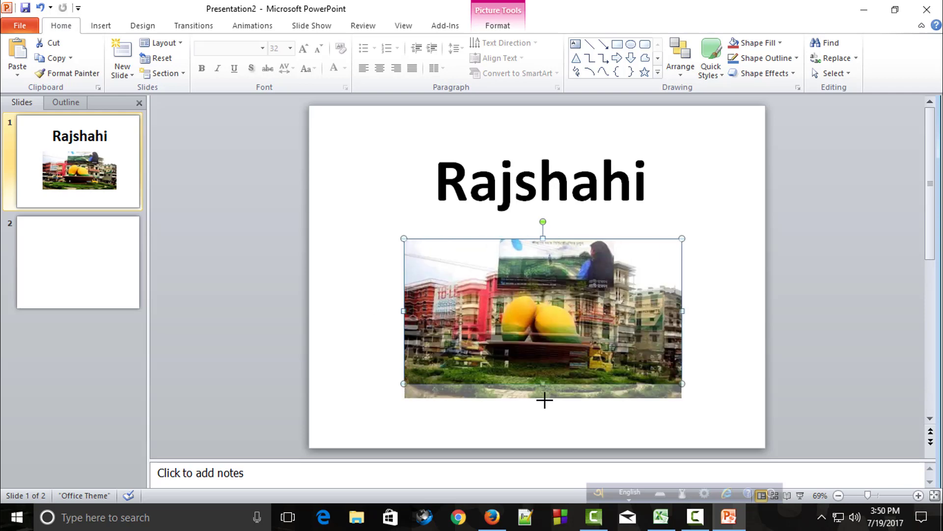
pyautogui.click(721, 367)
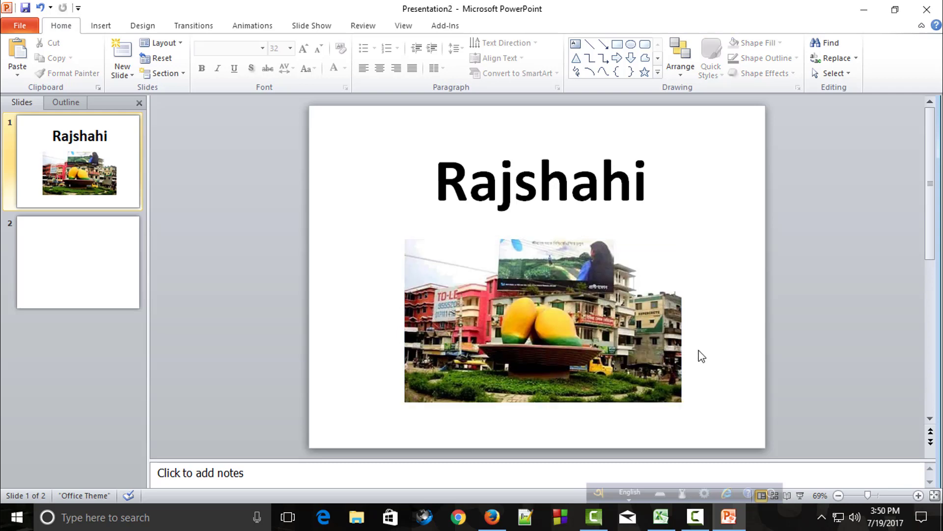
pyautogui.click(640, 300)
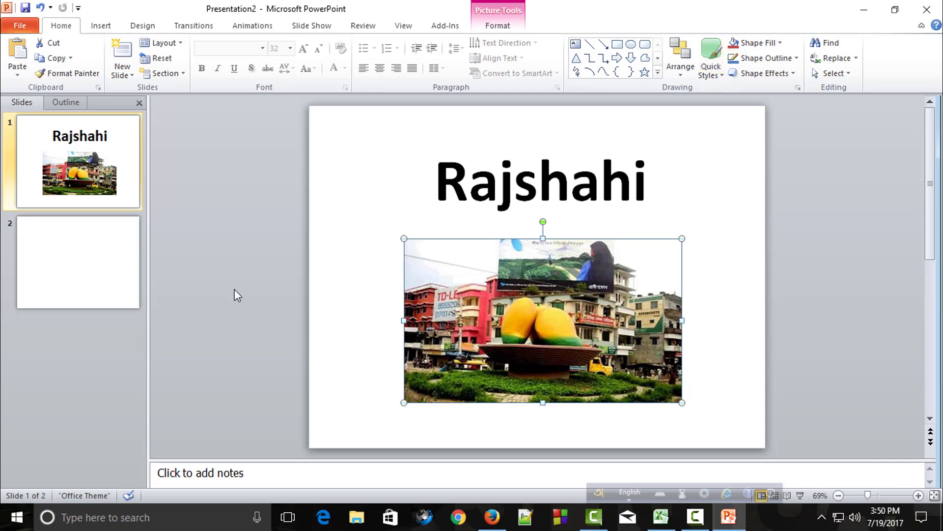
pyautogui.click(336, 277)
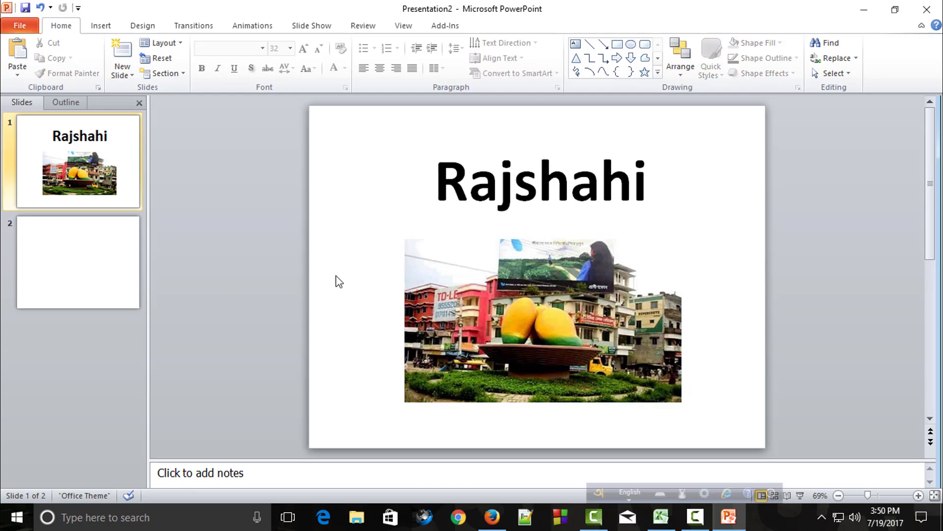
# - Go to the empty slide 2, then bring Firefox's Rajshahi Wikipedia article to the front
pyautogui.click(94, 249)
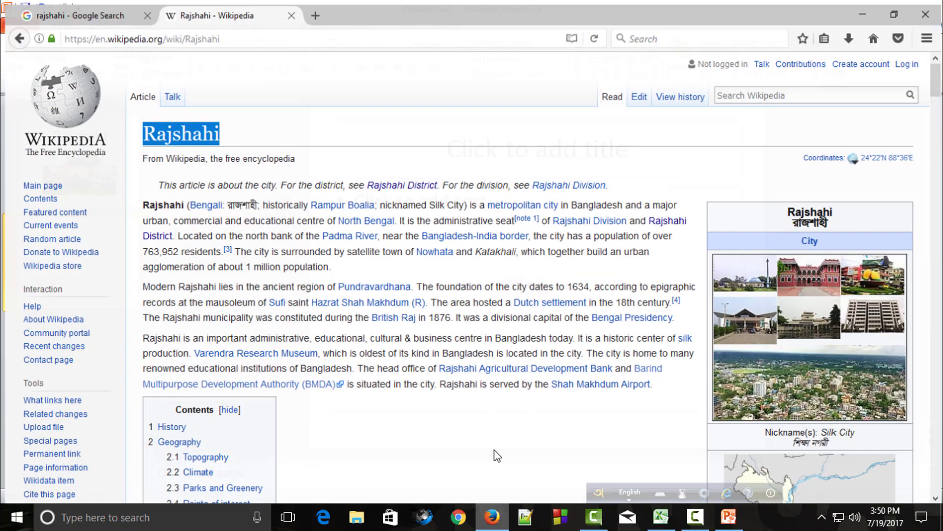
pyautogui.click(492, 516)
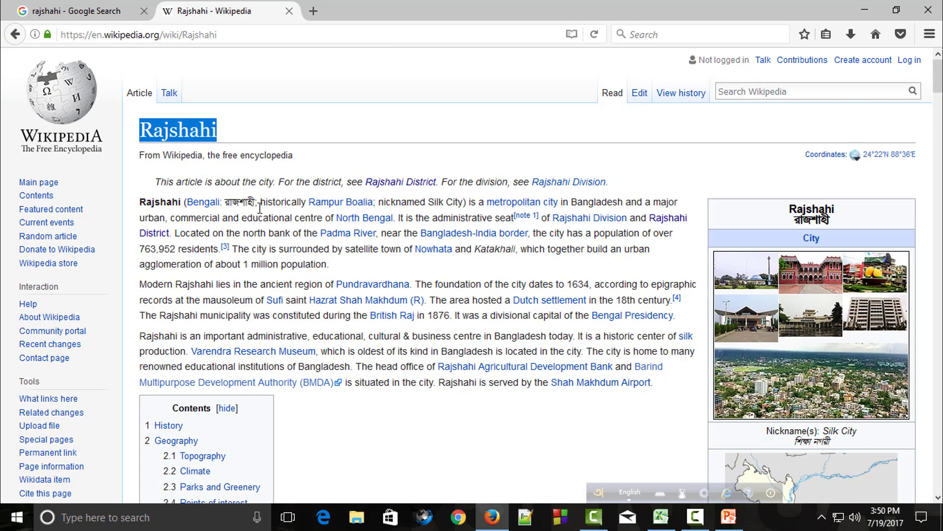
# - Copy the Rajshahi article's whole opening paragraph and return to PowerPoint
pyautogui.moveTo(150, 200); pyautogui.dragTo(180, 198)
pyautogui.click(163, 202)
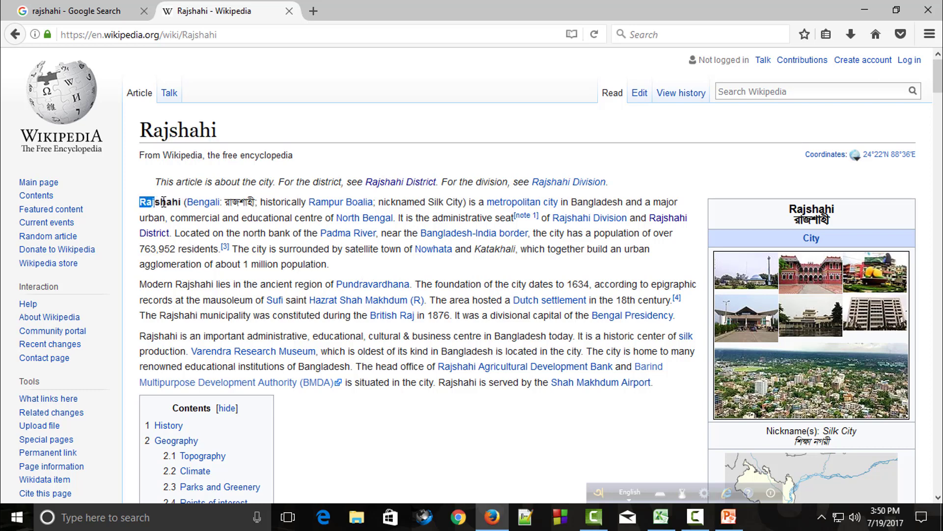
pyautogui.moveTo(164, 201)
pyautogui.mouseDown()
pyautogui.moveTo(533, 225)
pyautogui.moveTo(389, 273)
pyautogui.mouseUp()
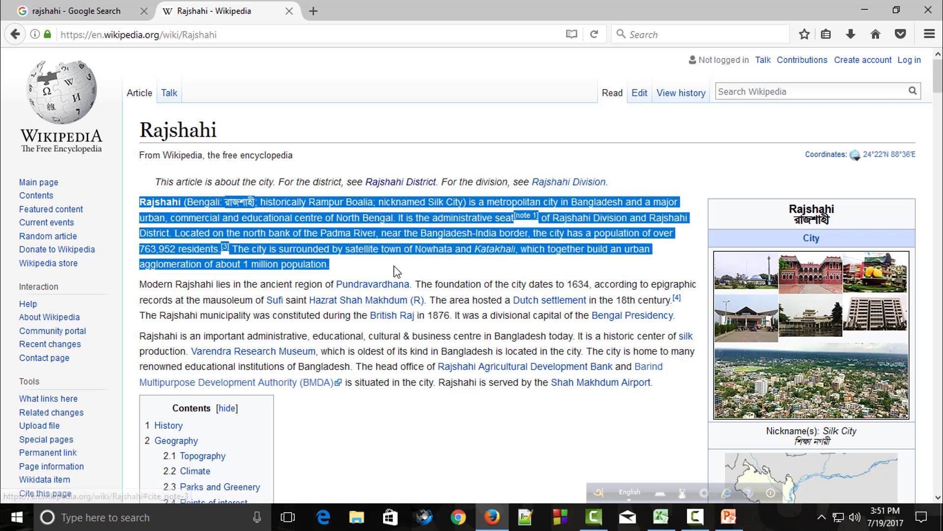
pyautogui.rightClick(300, 229)
pyautogui.click(326, 236)
pyautogui.click(731, 519)
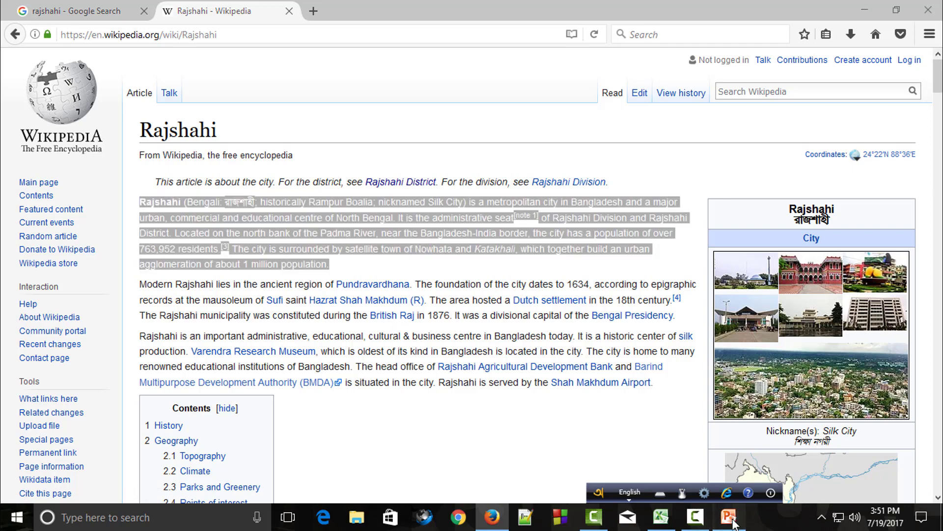
# - Paste the copied Wikipedia paragraph into slide 2's body placeholder
pyautogui.rightClick(450, 223)
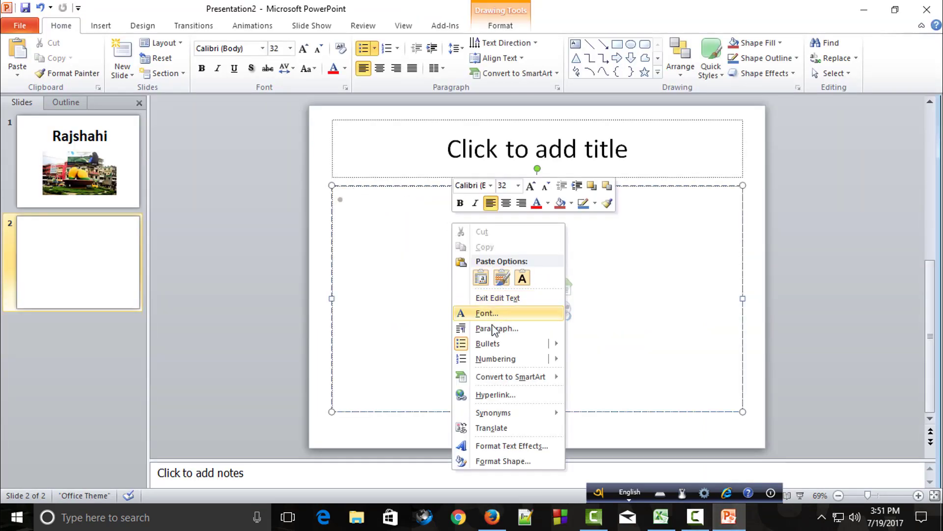
pyautogui.click(359, 240)
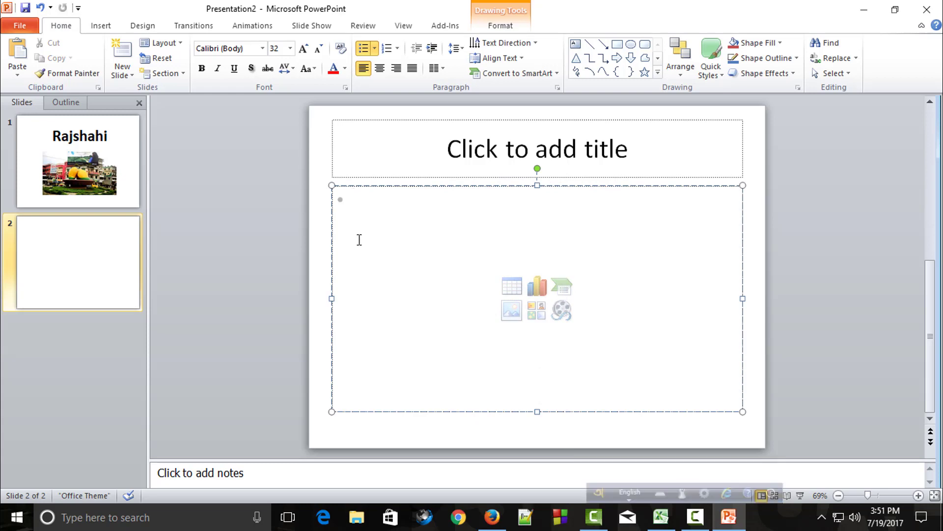
pyautogui.hotkey('ctrl', 'v')
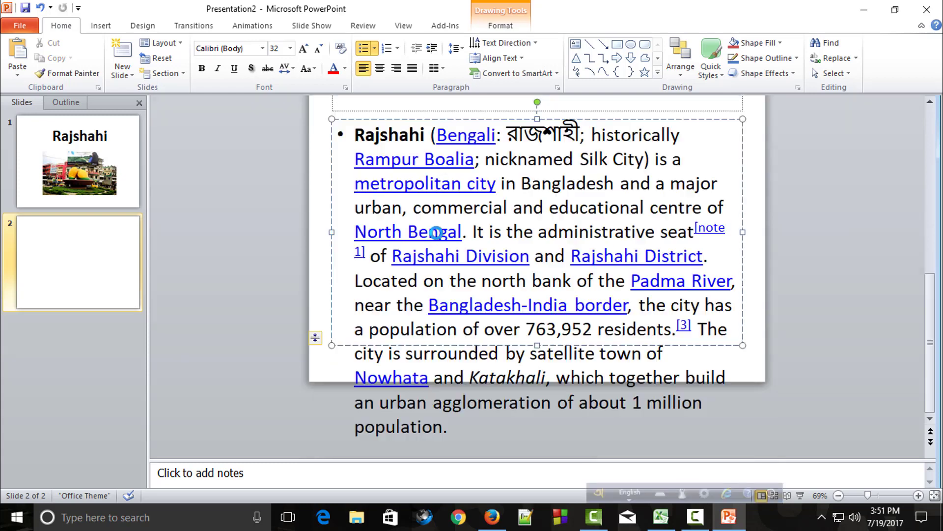
pyautogui.moveTo(477, 404); pyautogui.dragTo(375, 175)
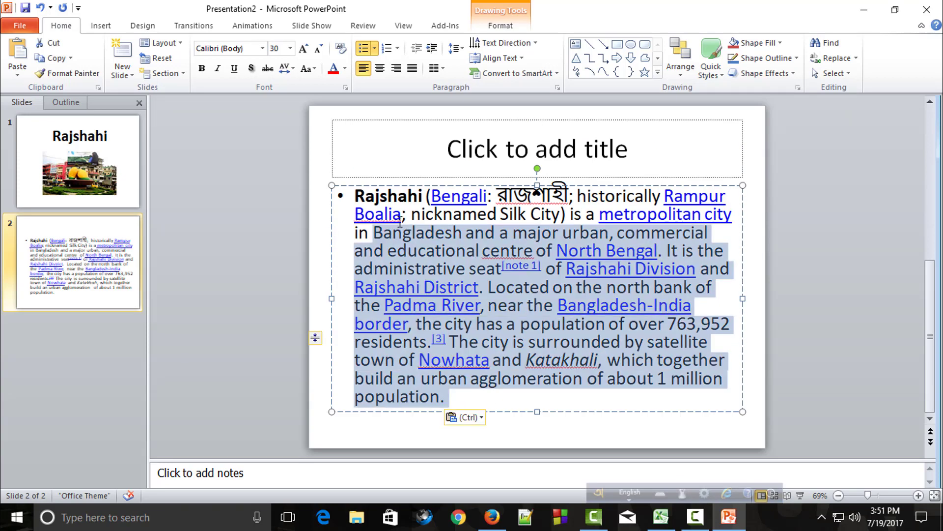
pyautogui.rightClick(436, 259)
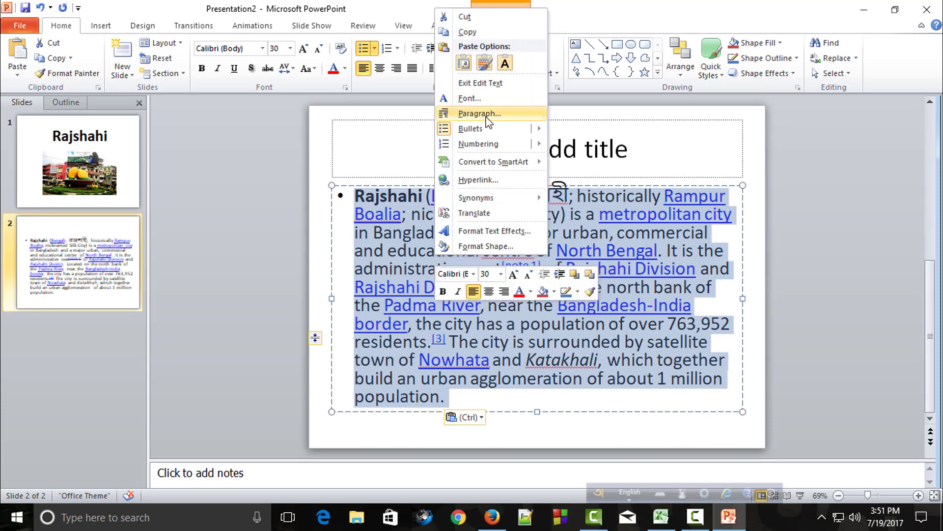
pyautogui.click(366, 314)
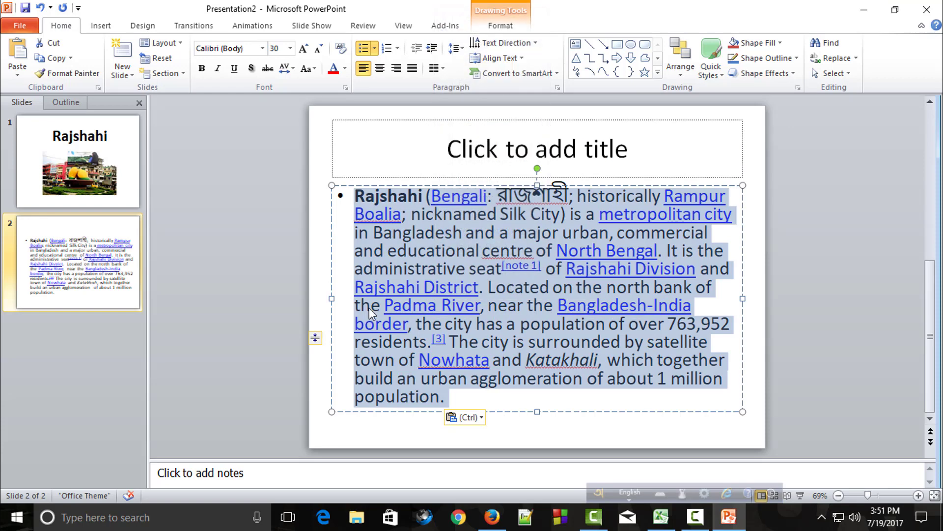
pyautogui.click(371, 305)
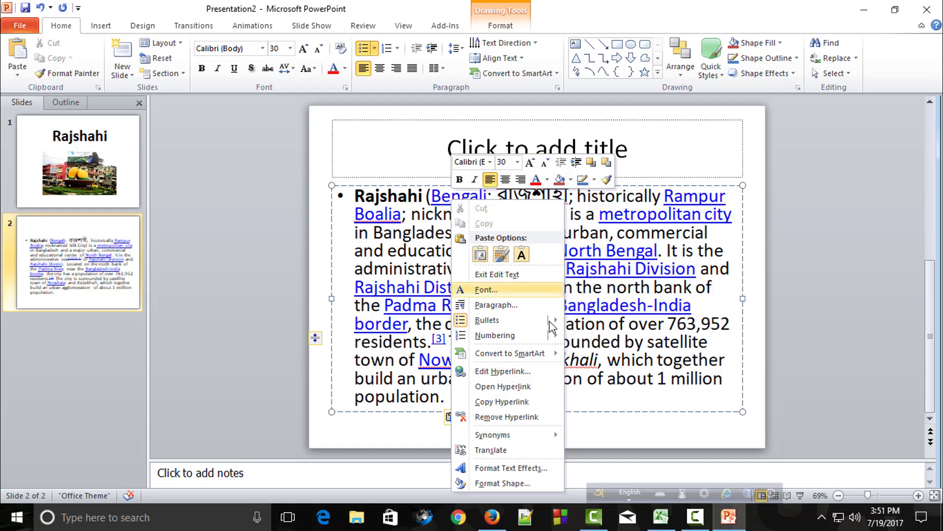
# - Remove the hyperlinks from Bengali, metropolitan city, Rampur Boalia, North Bengal and Rajshahi Division
pyautogui.click(533, 418)
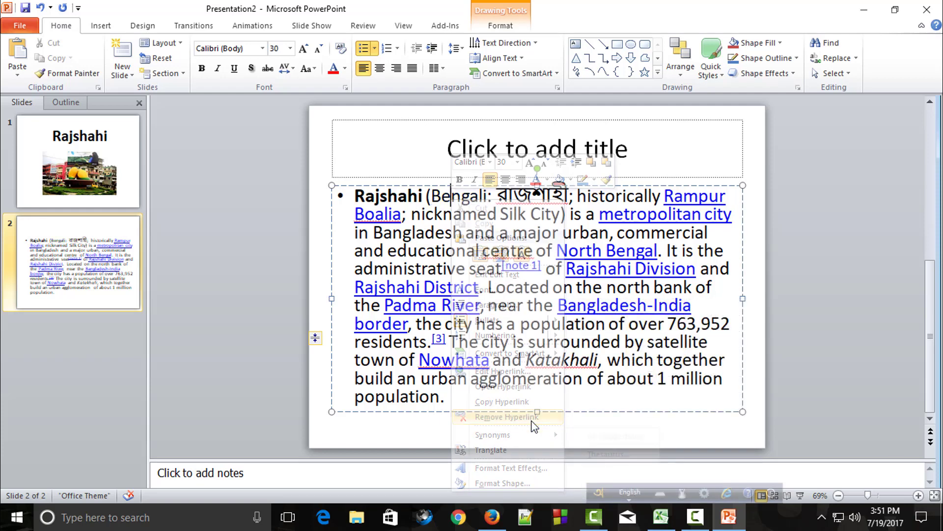
pyautogui.rightClick(693, 217)
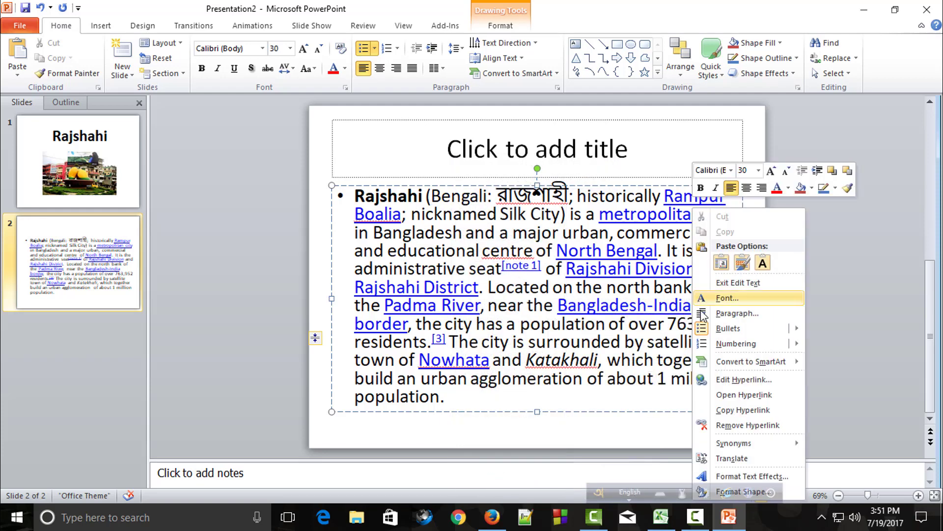
pyautogui.click(739, 426)
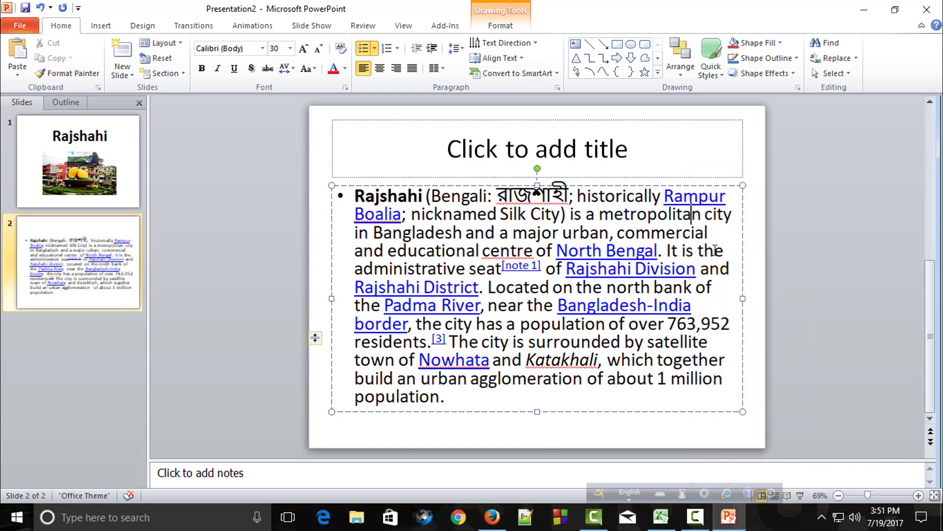
pyautogui.rightClick(705, 198)
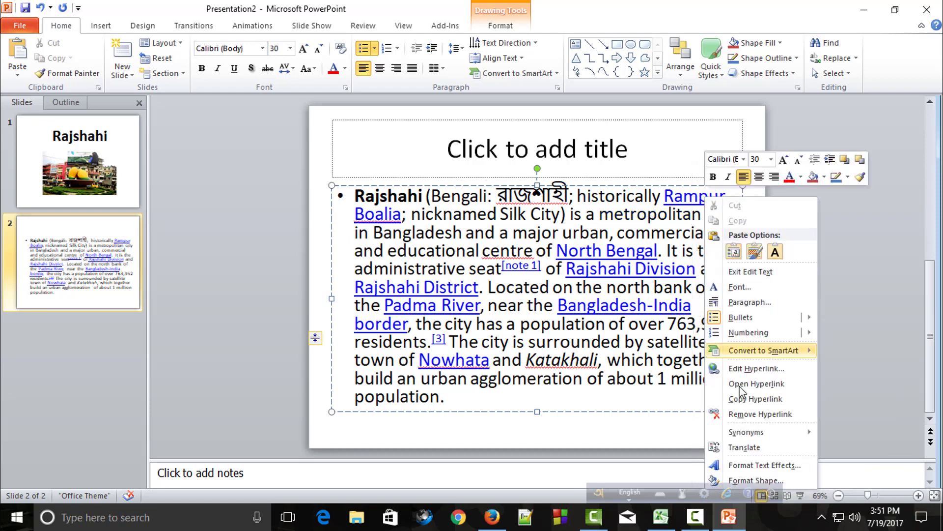
pyautogui.click(760, 413)
pyautogui.rightClick(618, 241)
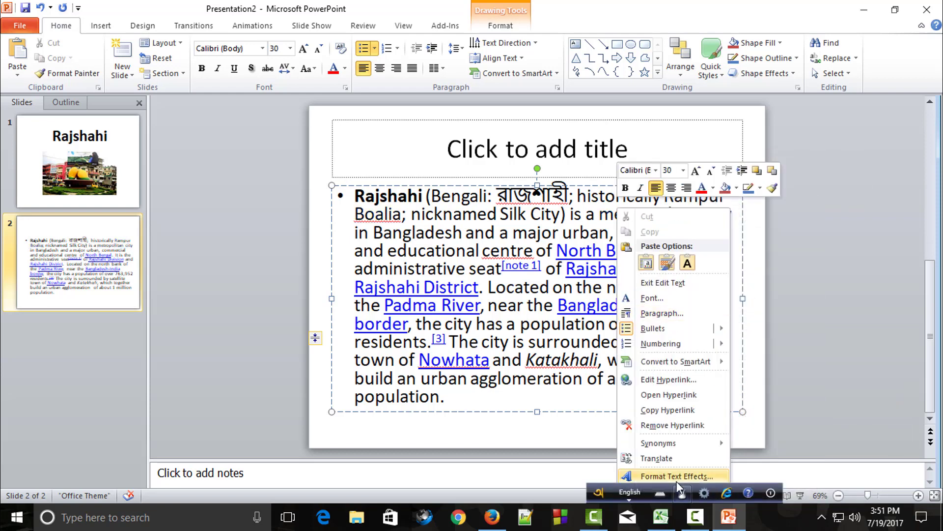
pyautogui.click(673, 425)
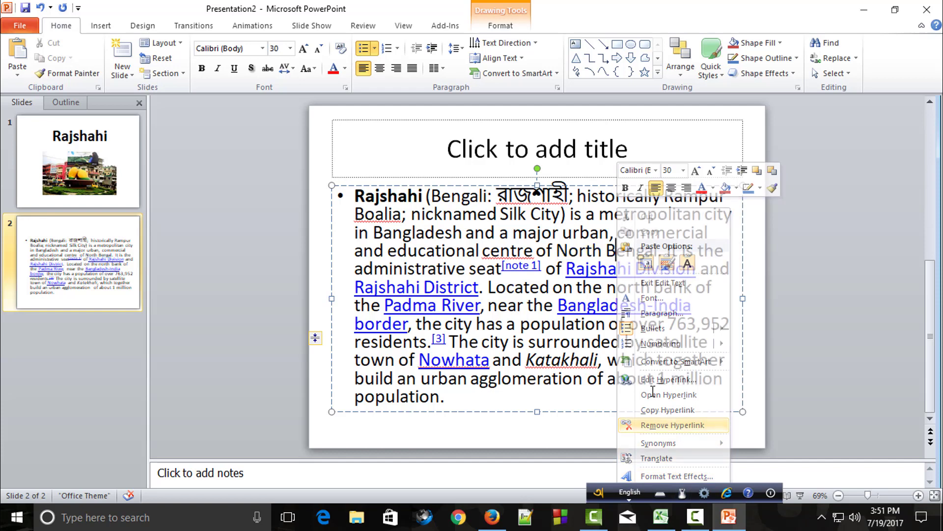
pyautogui.rightClick(608, 272)
pyautogui.click(671, 426)
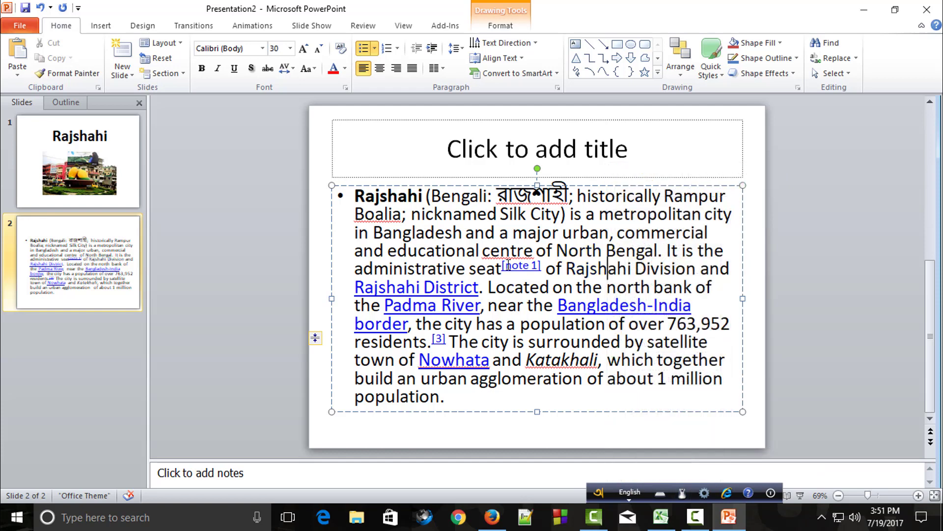
# - Remove the hyperlinks from Bangladesh-India border, Rajshahi District and Padma River
pyautogui.rightClick(626, 312)
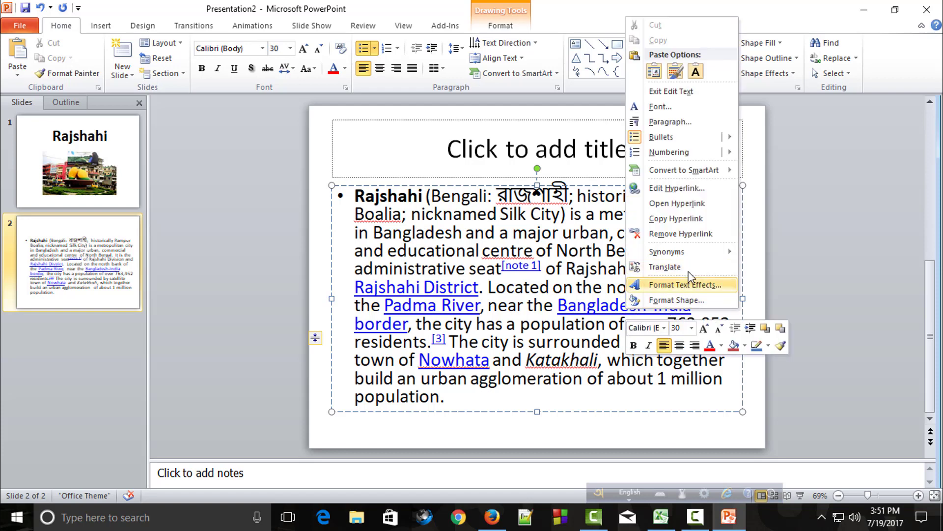
pyautogui.click(693, 234)
pyautogui.rightClick(458, 290)
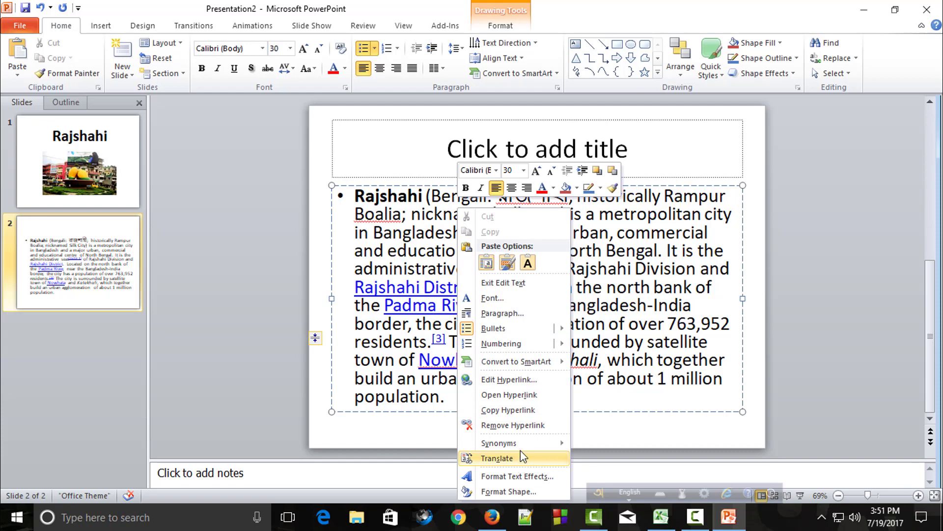
pyautogui.click(533, 427)
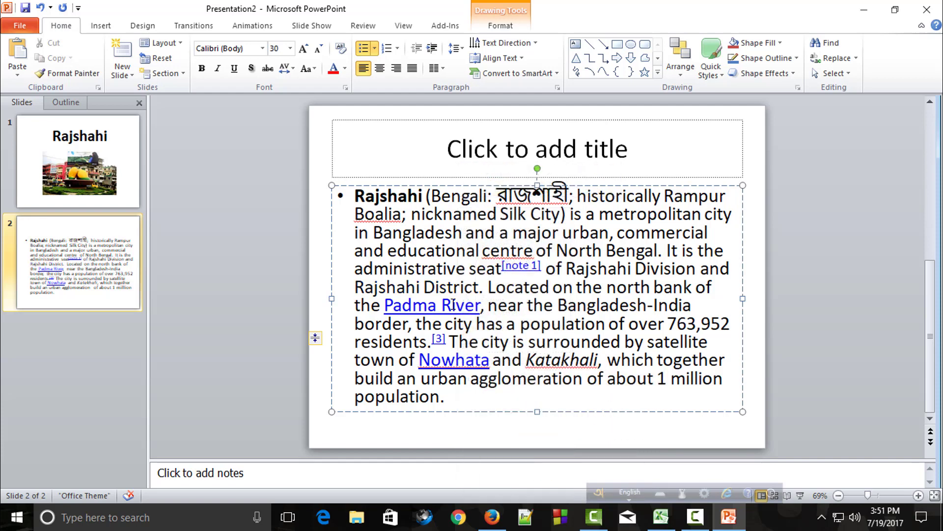
pyautogui.rightClick(467, 326)
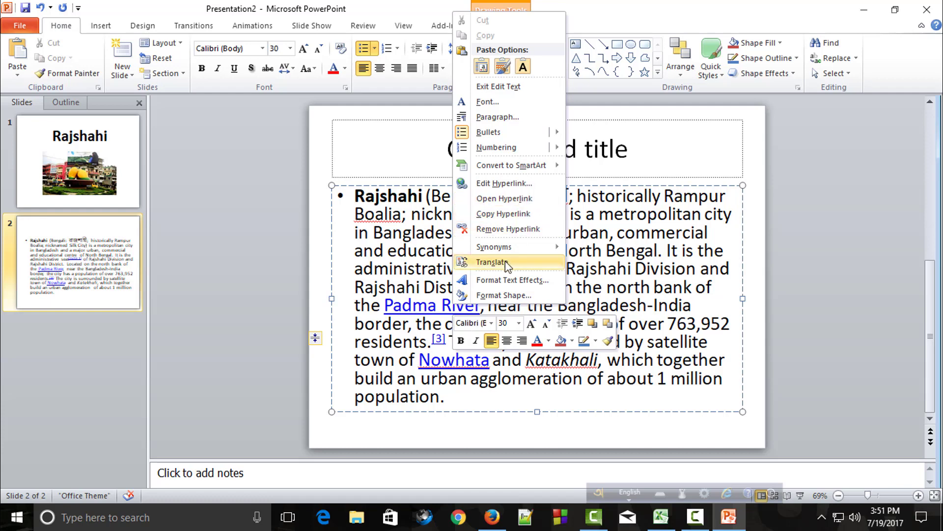
pyautogui.click(514, 227)
pyautogui.rightClick(455, 363)
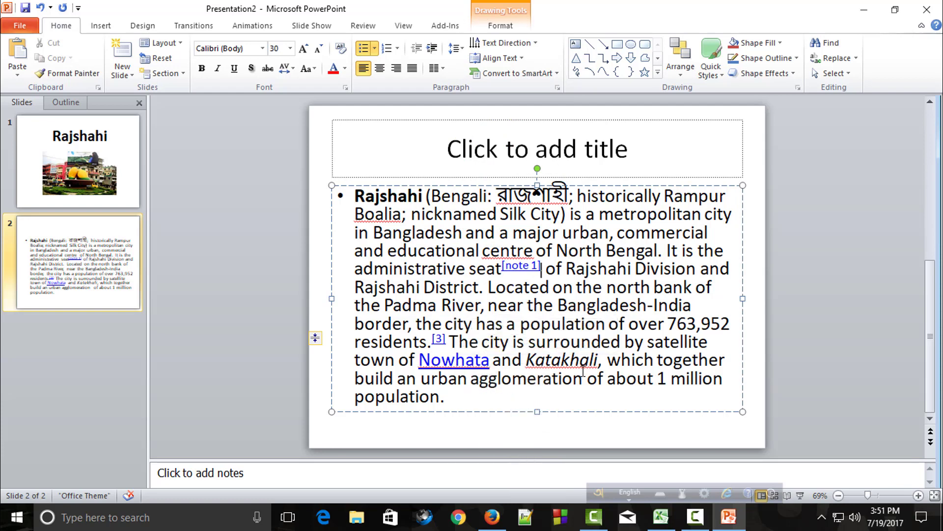
# - Delete the [note 1] reference after the word 'seat'
pyautogui.press('BackSpace')
pyautogui.press('BackSpace')
pyautogui.press('BackSpace')
pyautogui.press('BackSpace')
pyautogui.press('BackSpace')
pyautogui.press('BackSpace')
pyautogui.press('BackSpace')
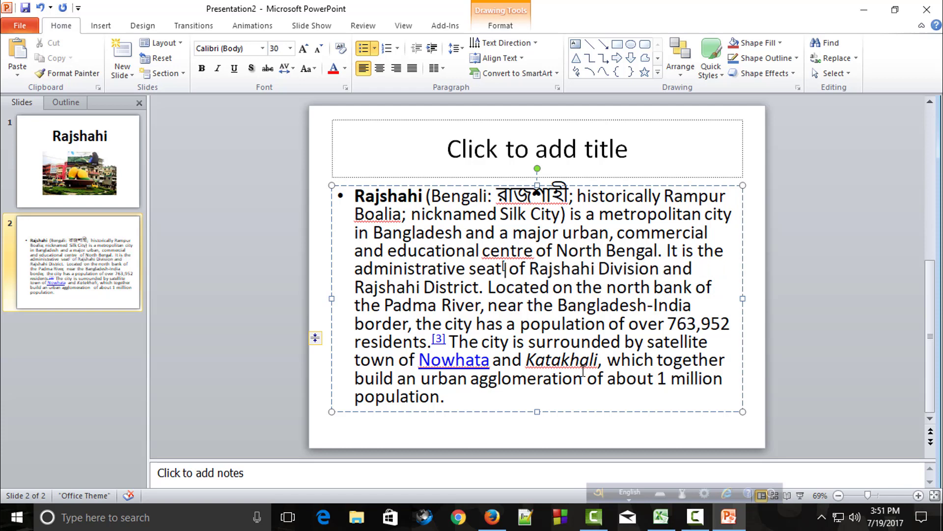
pyautogui.press('BackSpace')
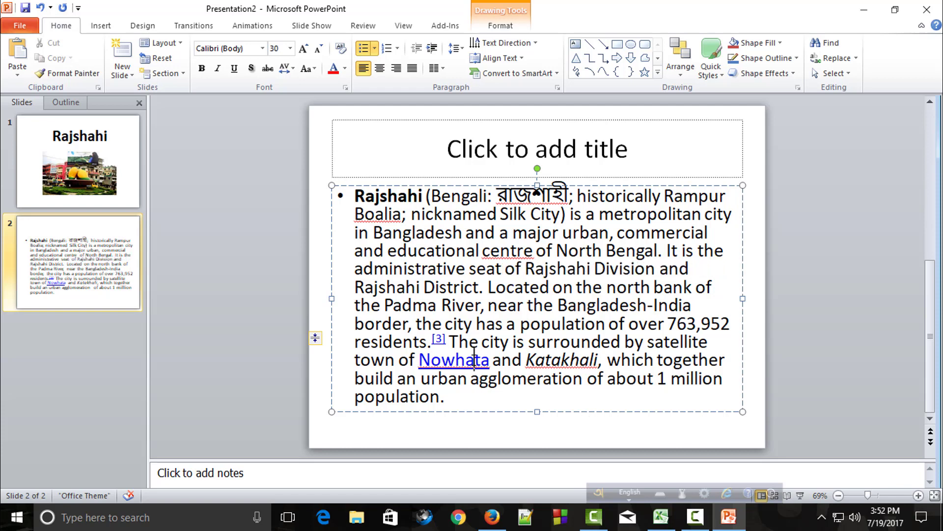
pyautogui.rightClick(475, 360)
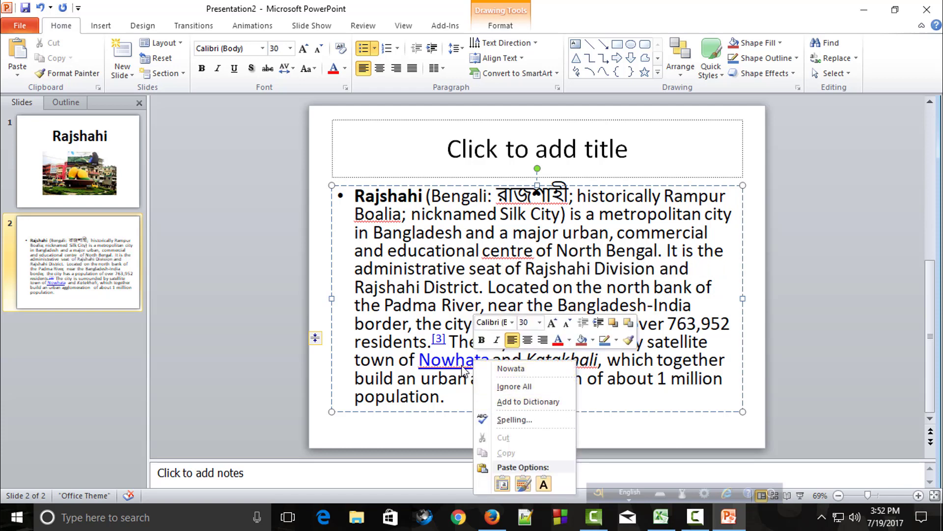
pyautogui.rightClick(463, 367)
pyautogui.rightClick(458, 366)
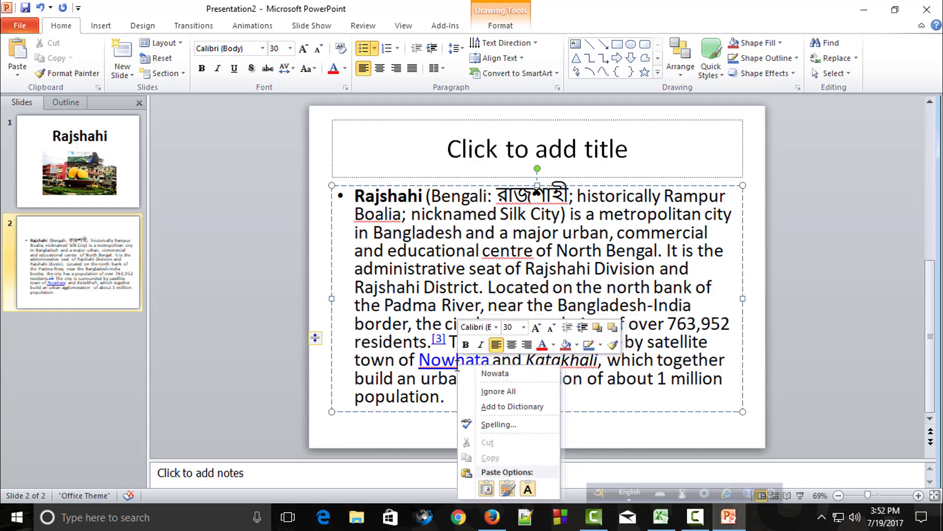
pyautogui.click(452, 361)
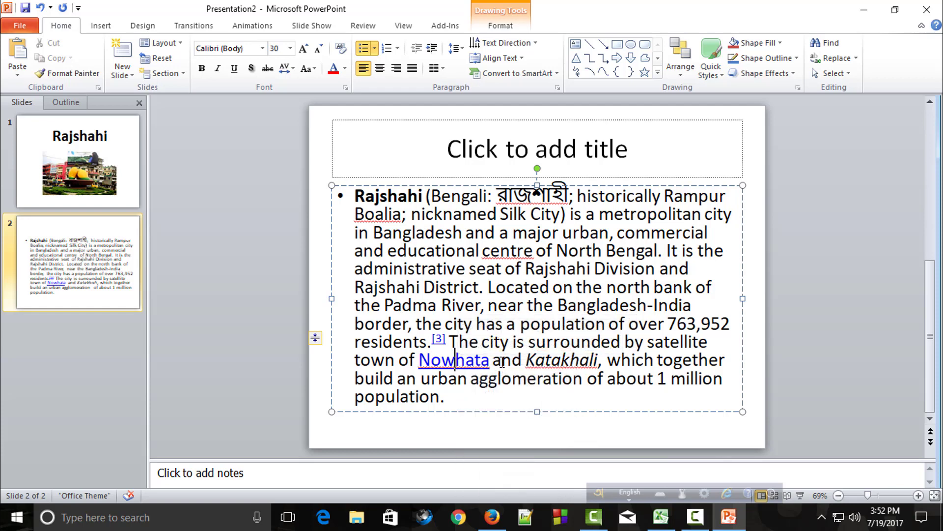
# - Make the word Nowhata bold, italic and black
pyautogui.moveTo(493, 362); pyautogui.dragTo(428, 364)
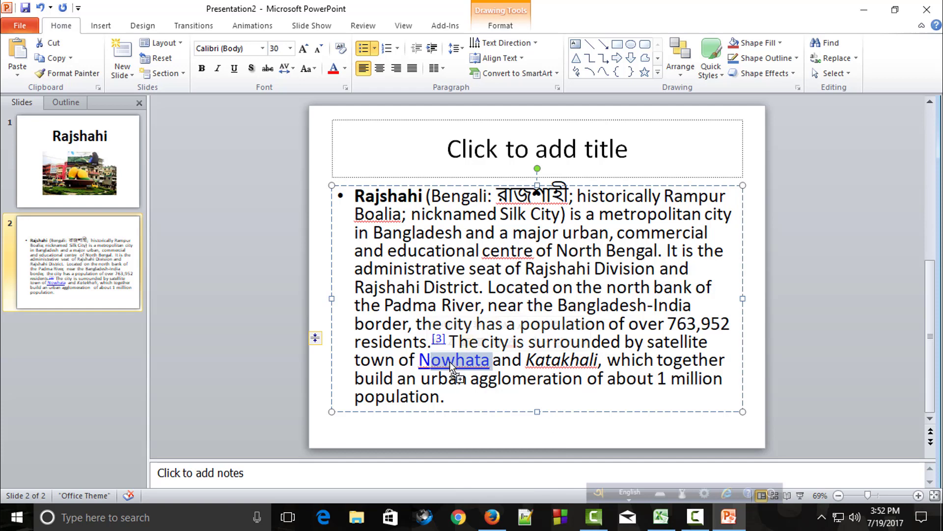
pyautogui.click(452, 363)
pyautogui.moveTo(490, 361); pyautogui.dragTo(428, 361)
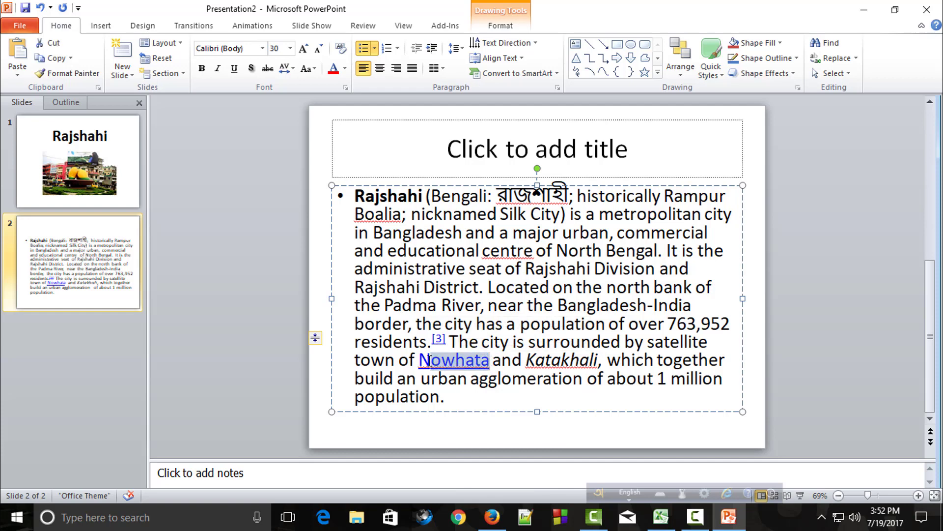
pyautogui.rightClick(433, 365)
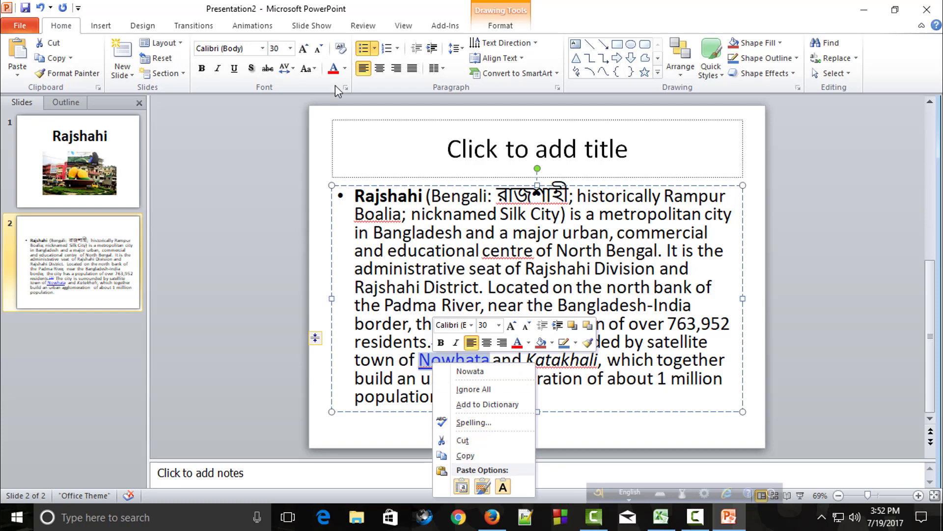
pyautogui.click(205, 73)
pyautogui.click(202, 68)
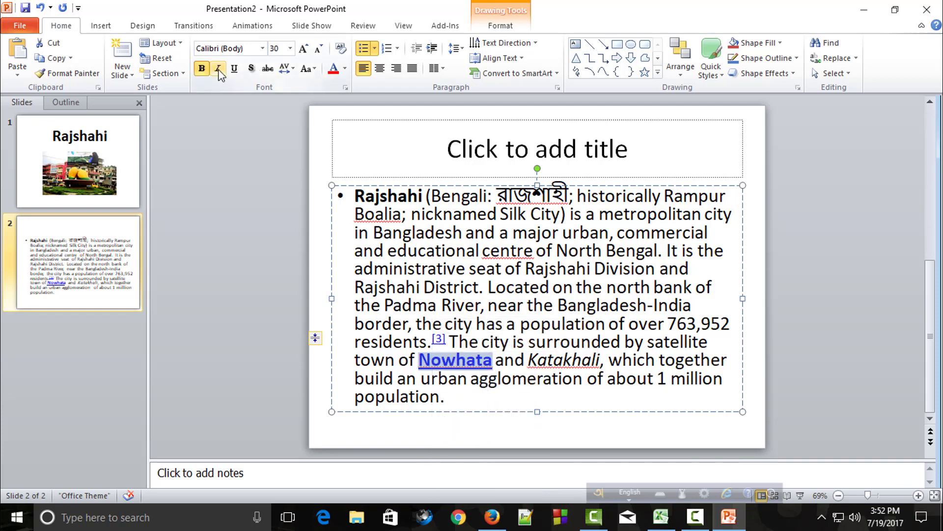
pyautogui.click(218, 68)
pyautogui.click(345, 69)
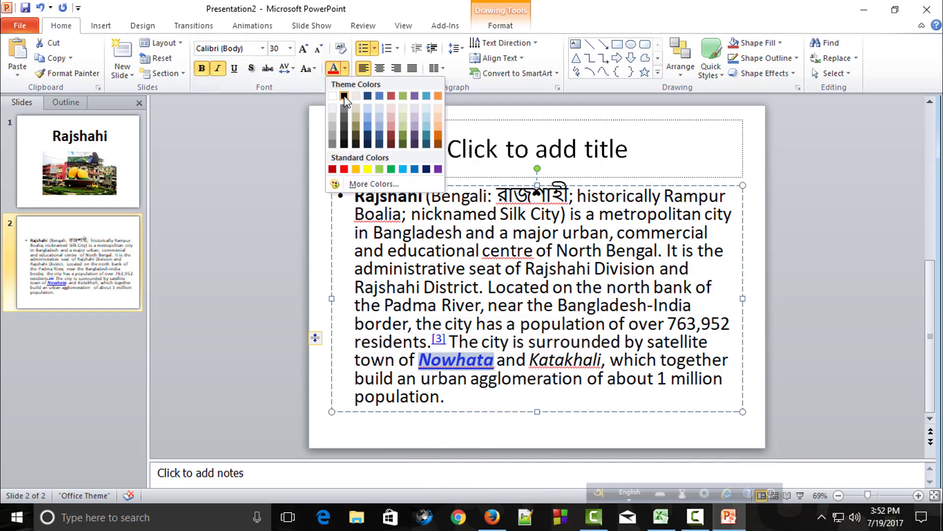
pyautogui.click(344, 97)
pyautogui.click(495, 376)
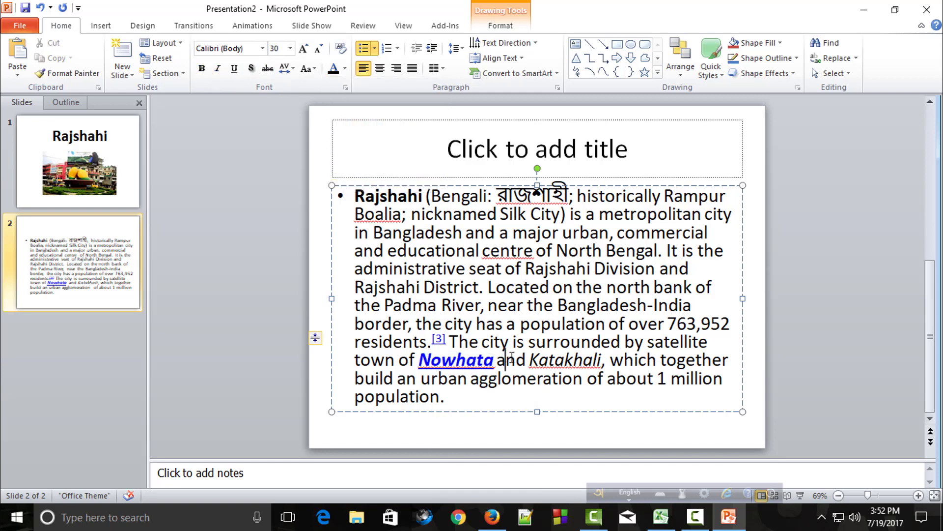
pyautogui.moveTo(449, 397)
pyautogui.mouseDown()
pyautogui.moveTo(607, 339)
pyautogui.moveTo(626, 322)
pyautogui.moveTo(544, 392)
pyautogui.mouseUp()
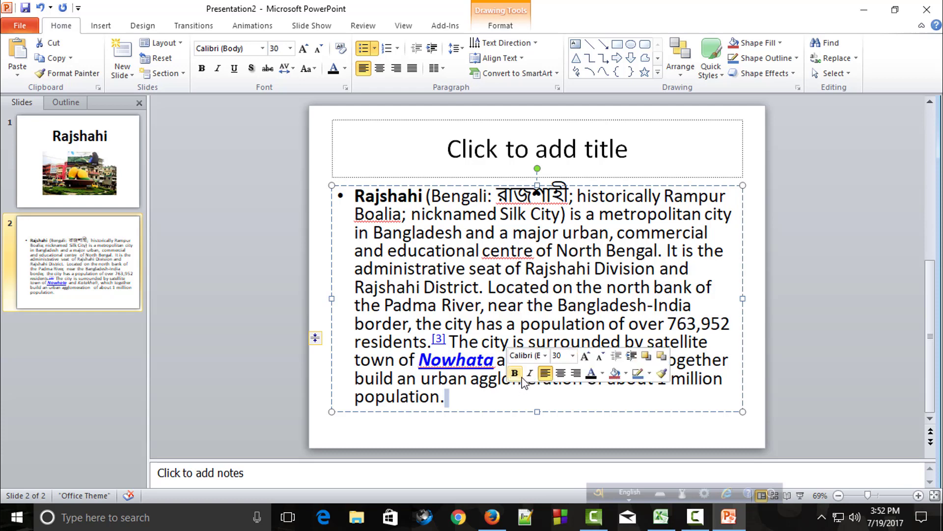
pyautogui.click(495, 438)
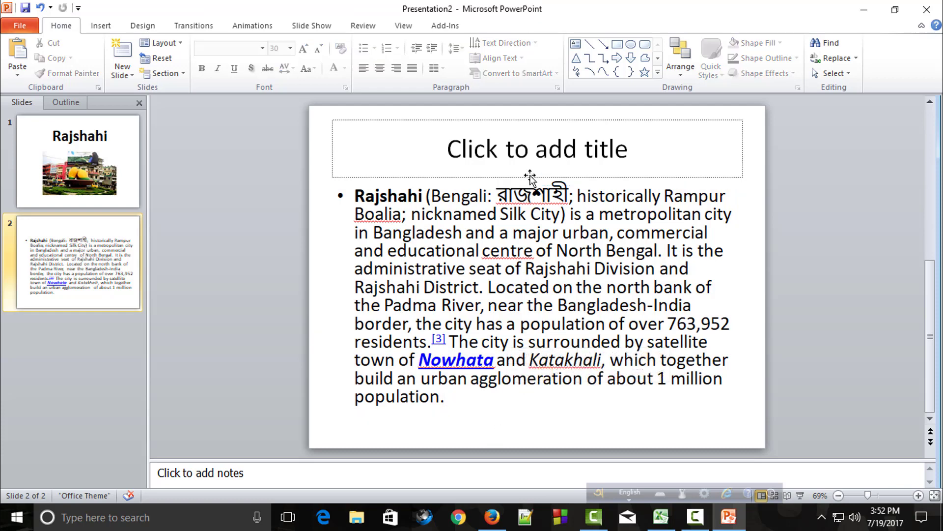
# - Title slide 2 'About Rajshahi' and make the title bold
pyautogui.click(528, 157)
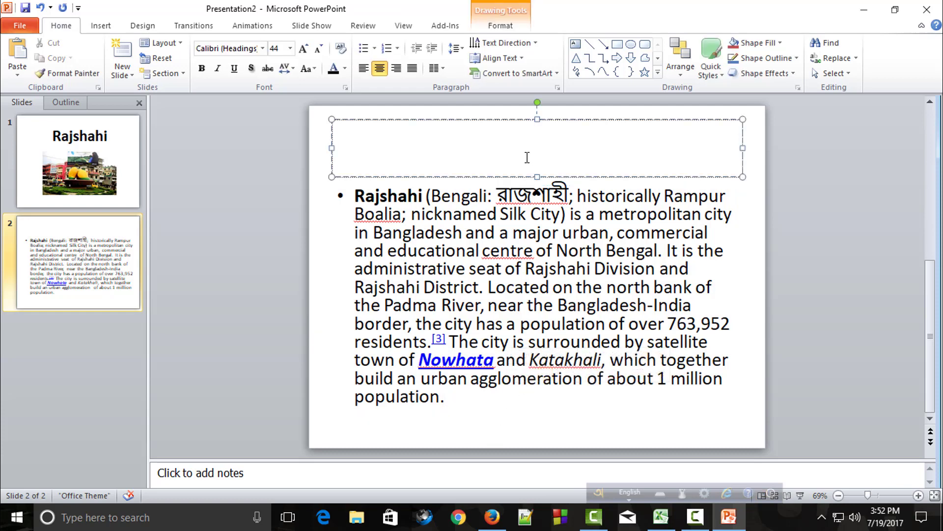
pyautogui.write('Abou')
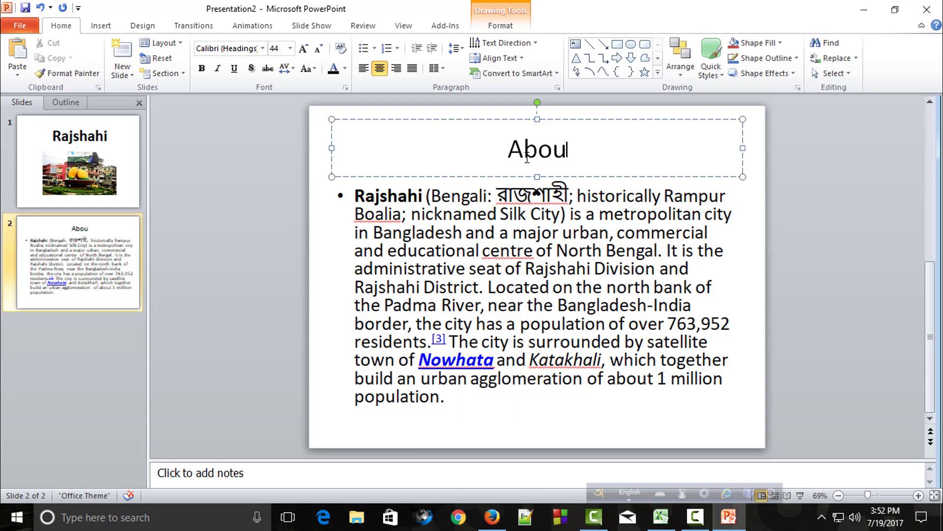
pyautogui.write('t Ra')
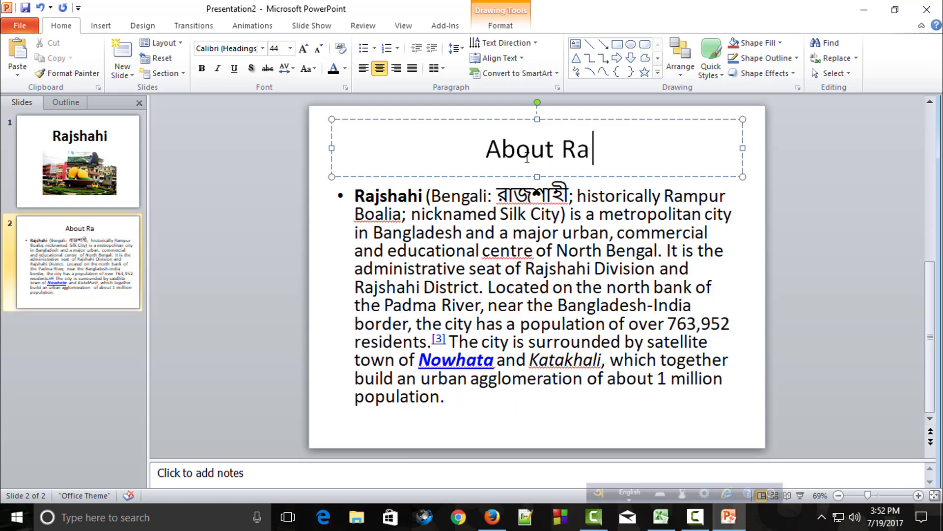
pyautogui.write('jshahi')
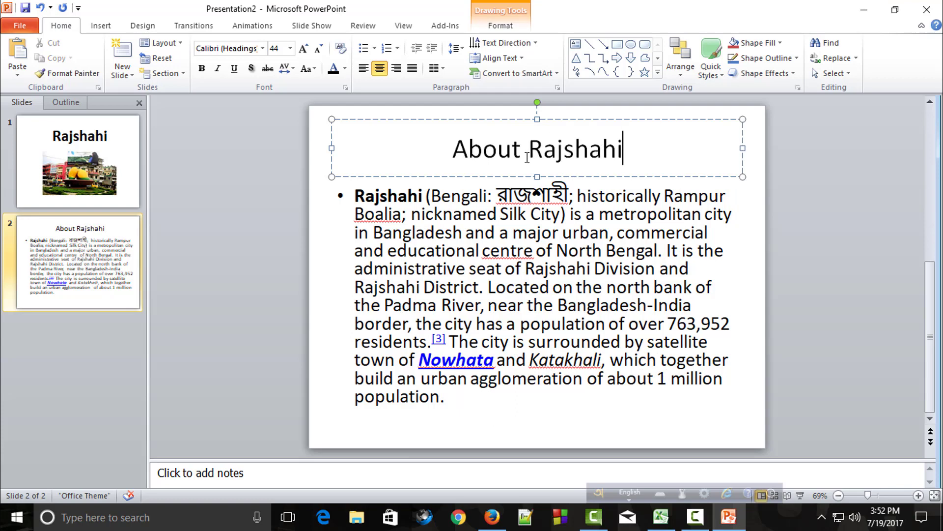
pyautogui.moveTo(633, 150); pyautogui.dragTo(449, 147)
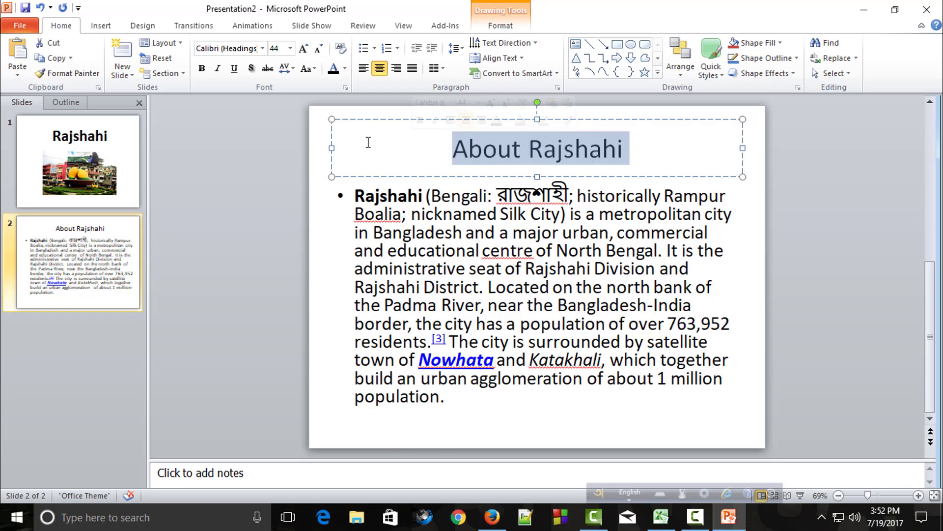
pyautogui.click(201, 68)
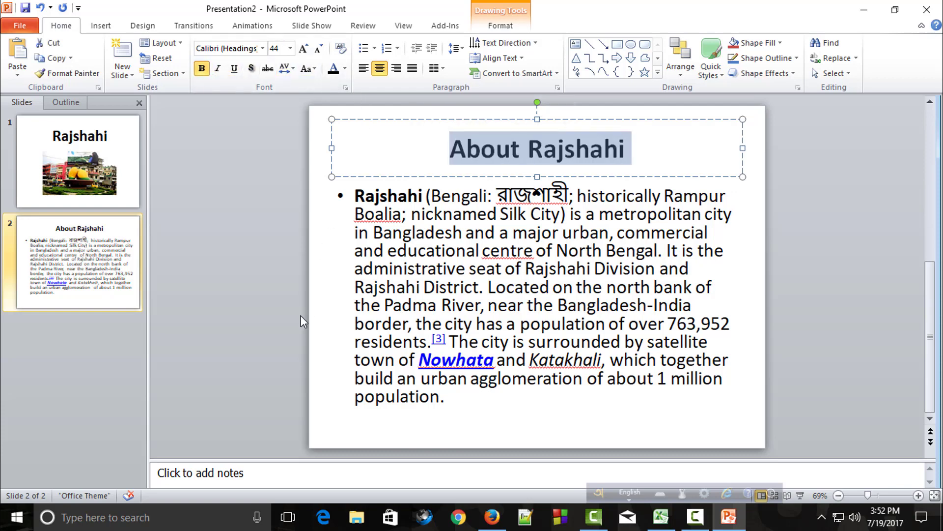
# - Add a new Title and Content slide as slide 3
pyautogui.click(327, 334)
pyautogui.click(122, 71)
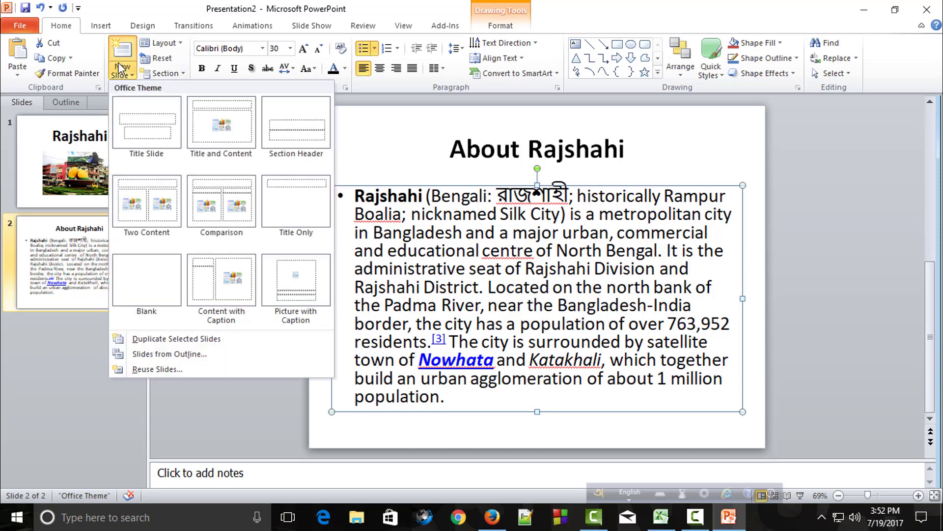
pyautogui.click(119, 50)
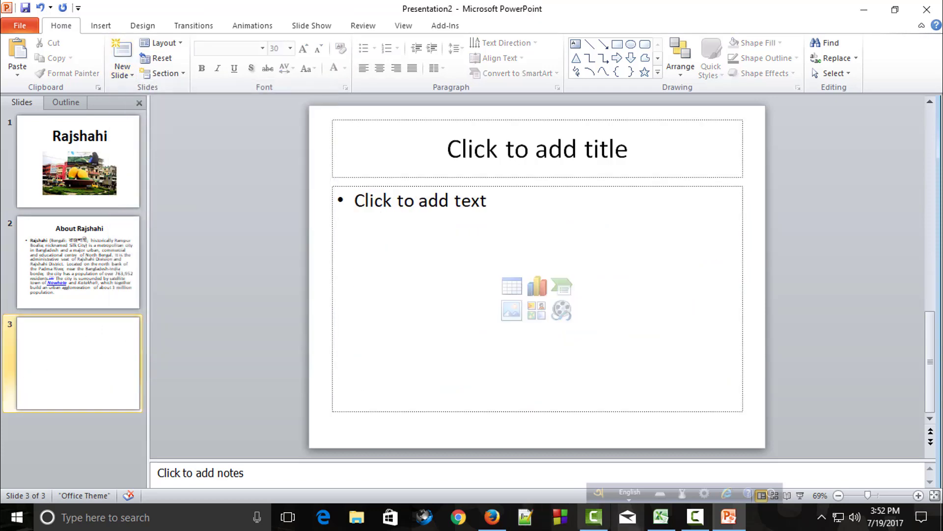
# - Copy the History heading from the Rajshahi Wikipedia article and return to PowerPoint
pyautogui.click(492, 516)
pyautogui.scroll(-1, 430, 329)
pyautogui.scroll(-2, 430, 330)
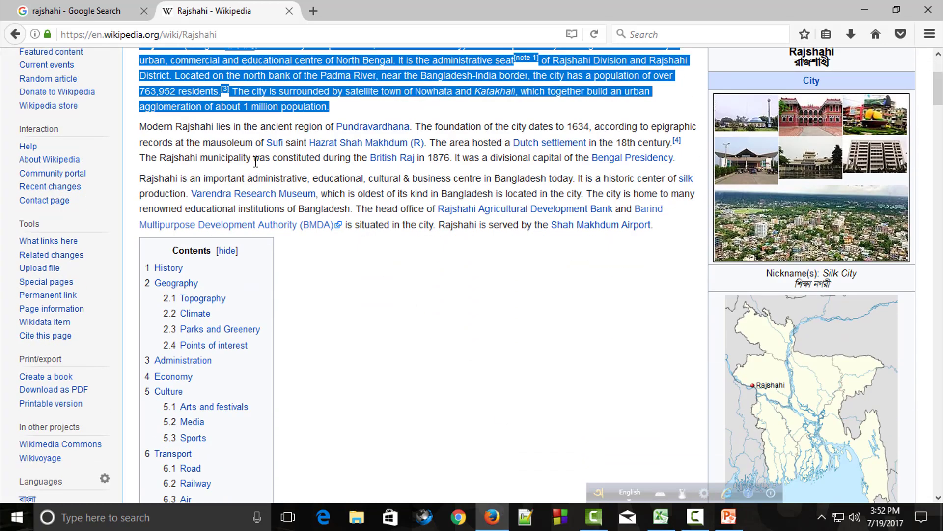
pyautogui.click(207, 130)
pyautogui.scroll(-6, 349, 257)
pyautogui.scroll(-3, 349, 257)
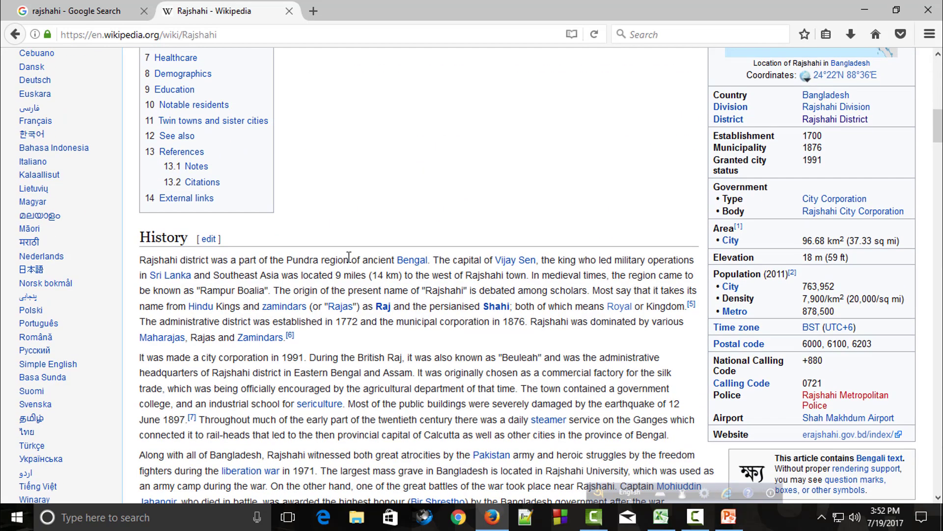
pyautogui.scroll(-3, 349, 256)
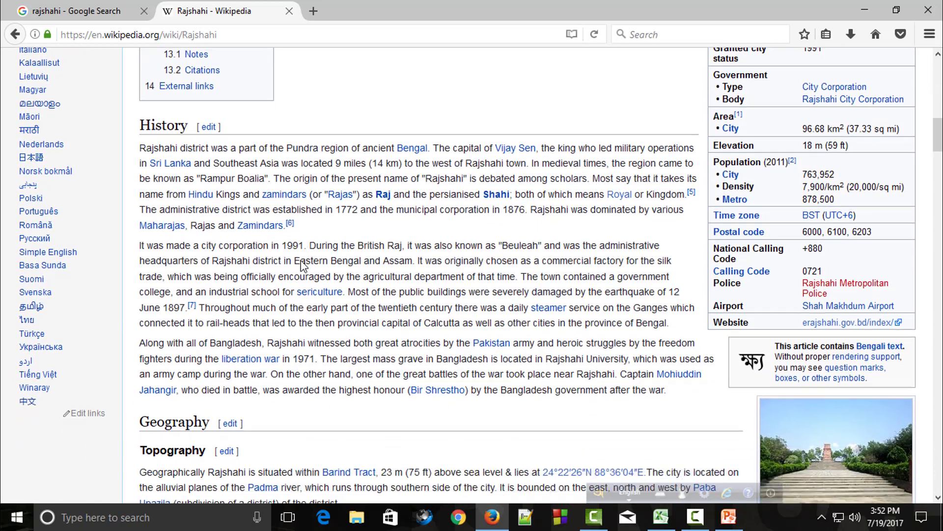
pyautogui.scroll(-3, 248, 196)
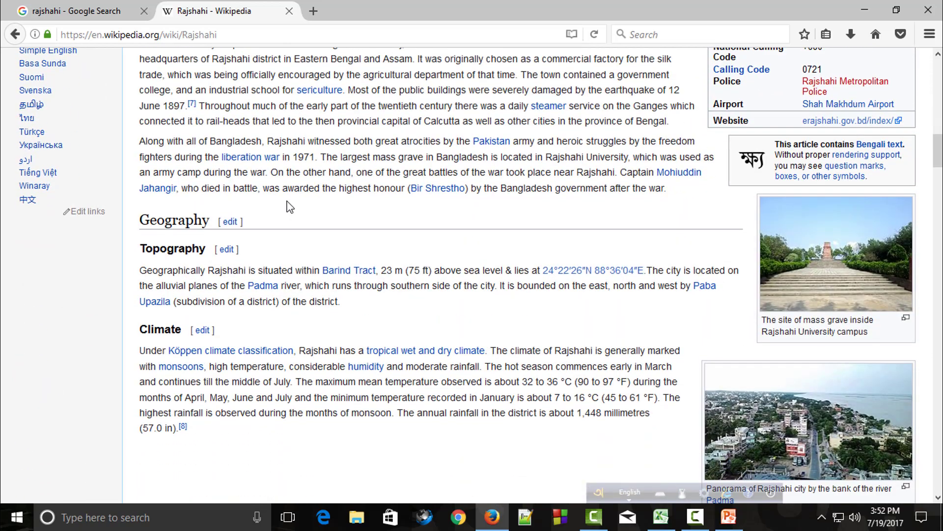
pyautogui.scroll(3, 290, 203)
pyautogui.doubleClick(146, 77)
pyautogui.rightClick(165, 78)
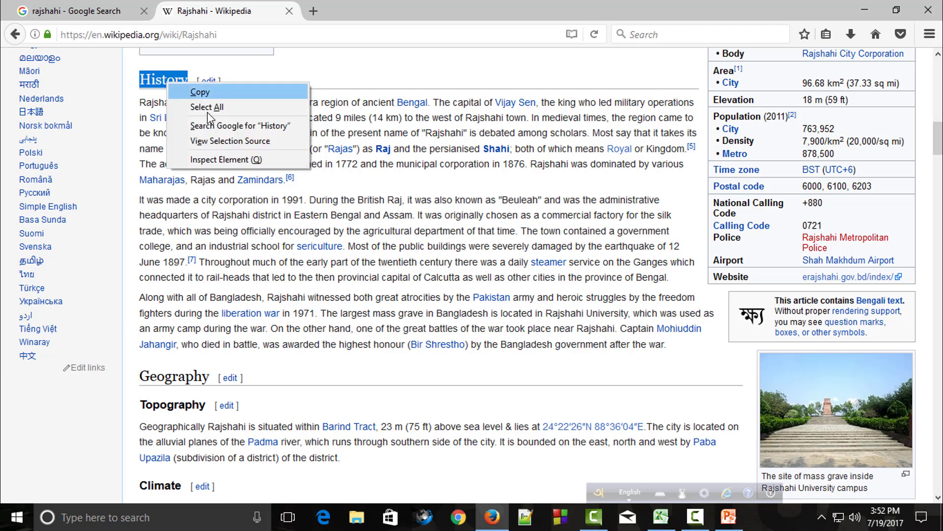
pyautogui.click(187, 89)
pyautogui.click(880, 7)
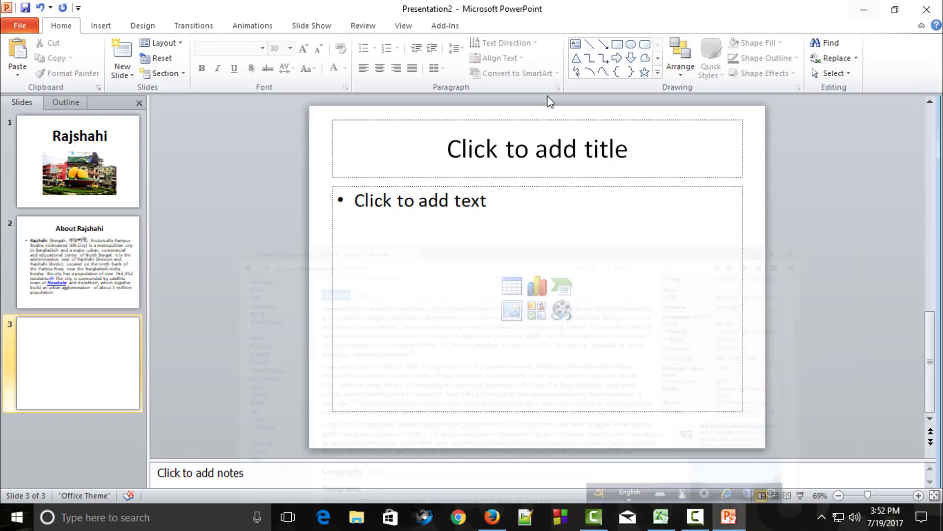
# - Paste 'History' as the slide 3 title without the extra blank line, then minimize PowerPoint
pyautogui.rightClick(518, 159)
pyautogui.click(483, 153)
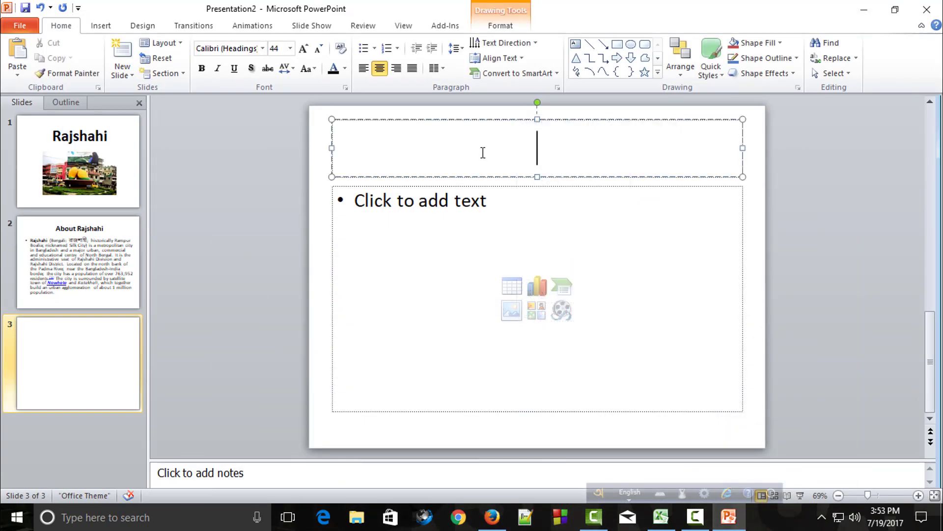
pyautogui.hotkey('ctrl', 'v')
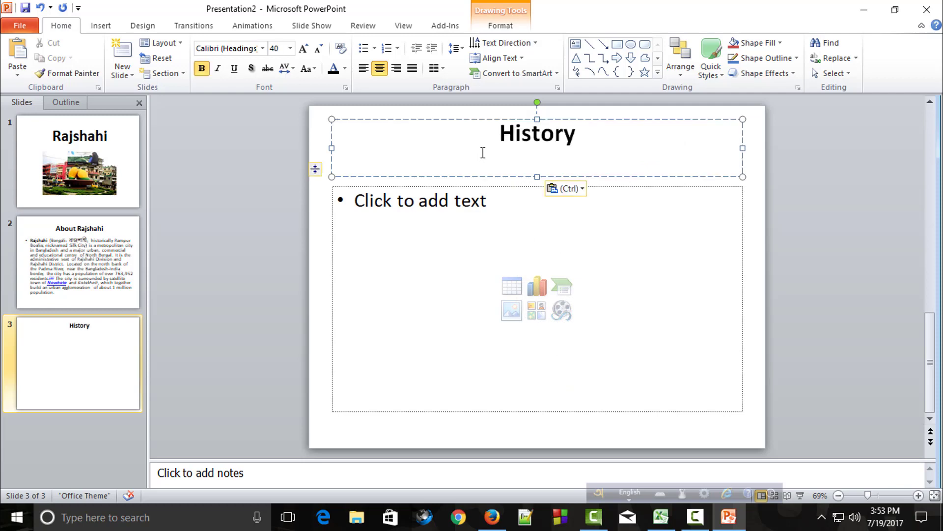
pyautogui.press('BackSpace')
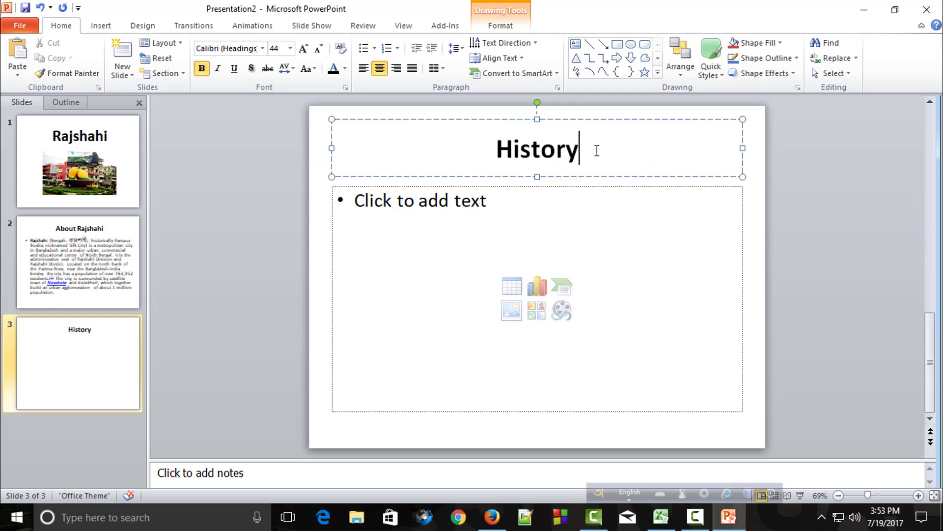
pyautogui.moveTo(597, 151); pyautogui.dragTo(511, 152)
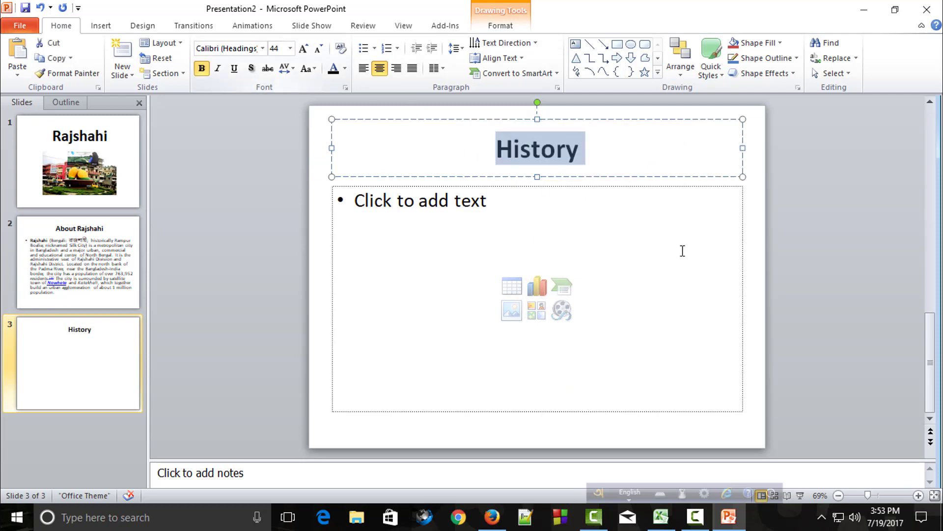
pyautogui.click(649, 248)
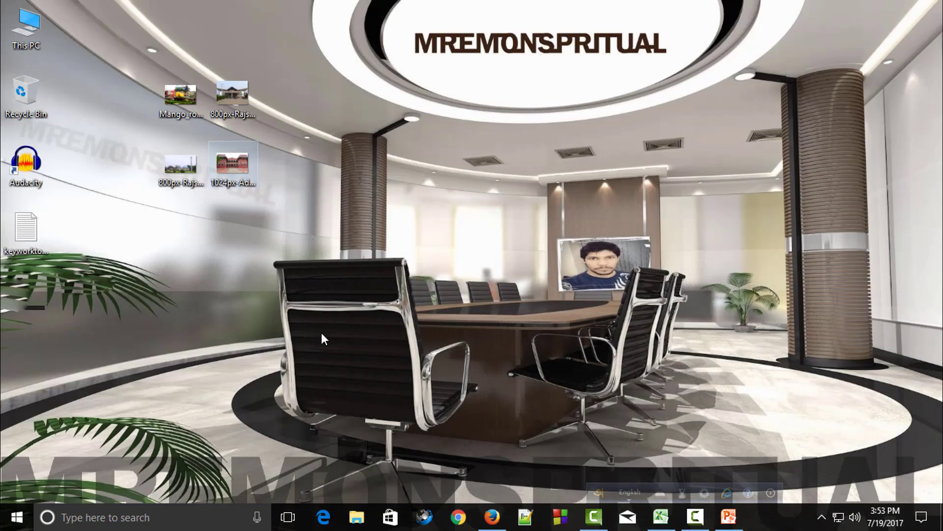
# - In Firefox, select the first paragraph under the History heading
pyautogui.click(492, 516)
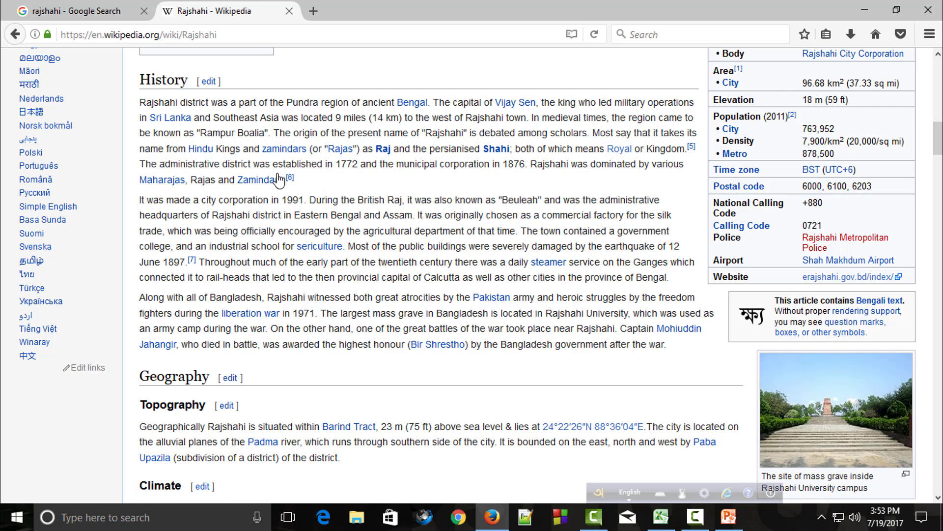
pyautogui.moveTo(285, 179); pyautogui.dragTo(140, 101)
# - Copy the History paragraph and paste it into slide 3's body placeholder
pyautogui.rightClick(199, 116)
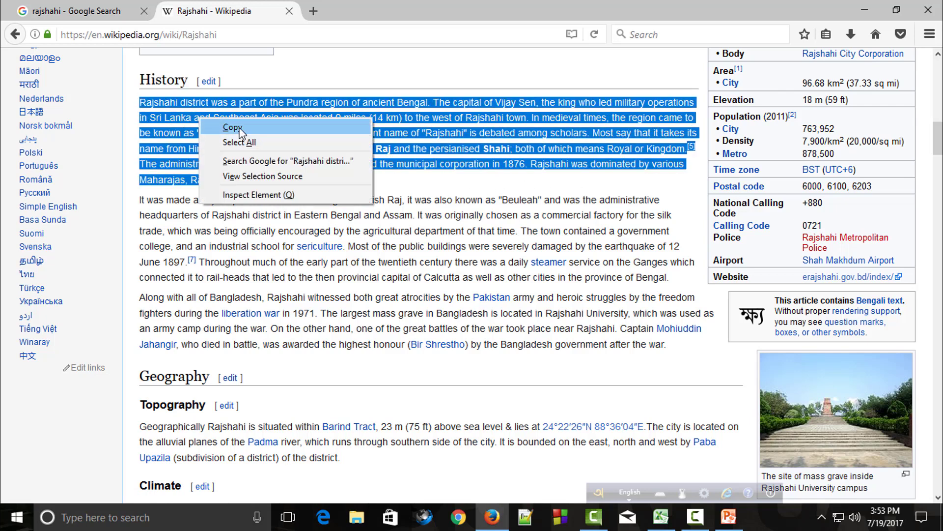
pyautogui.click(229, 126)
pyautogui.click(865, 10)
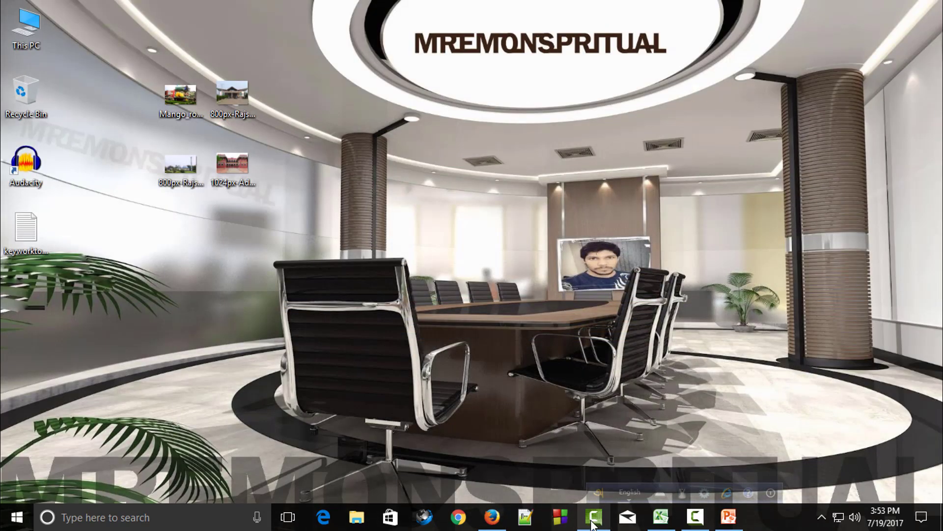
pyautogui.click(729, 516)
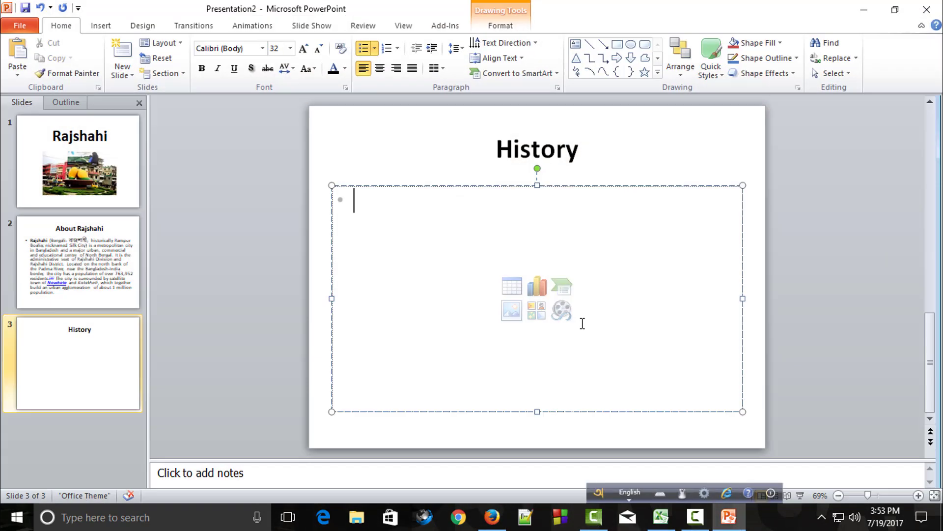
pyautogui.rightClick(423, 221)
pyautogui.click(401, 241)
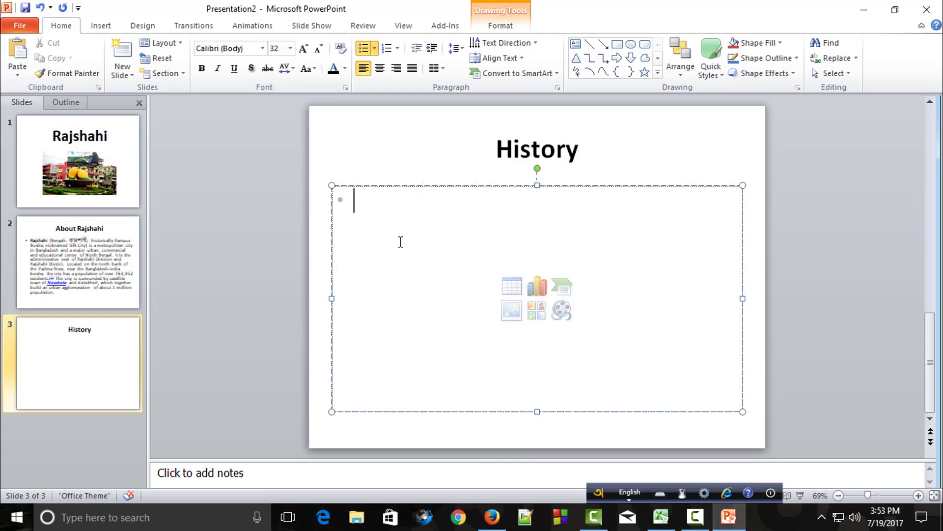
pyautogui.hotkey('ctrl', 'v')
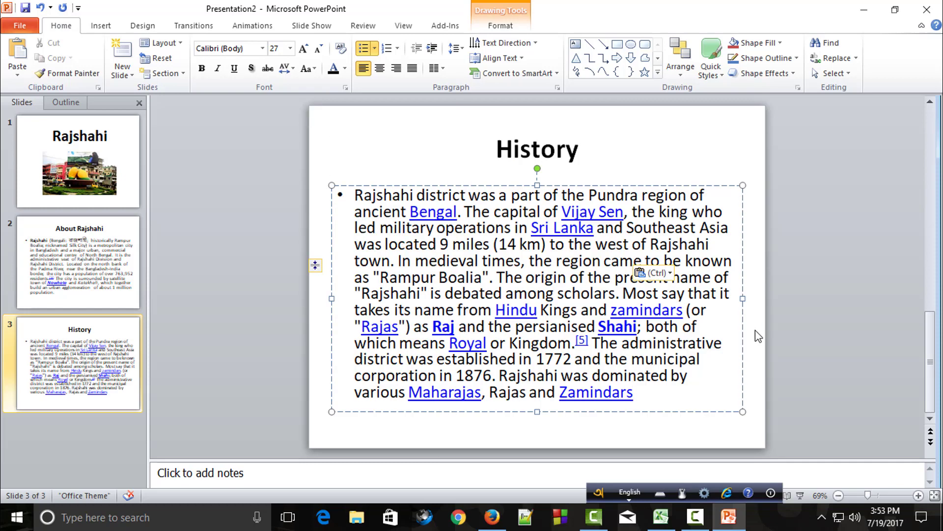
pyautogui.click(752, 159)
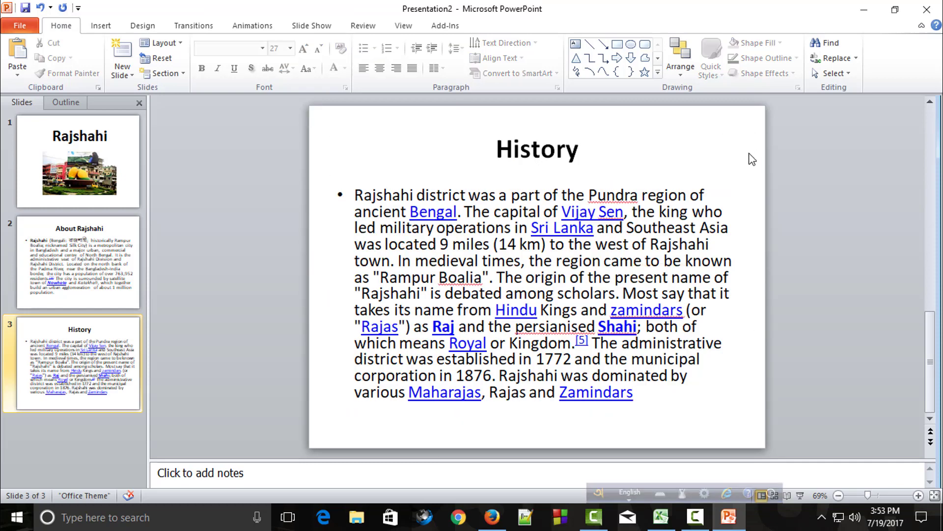
pyautogui.click(122, 139)
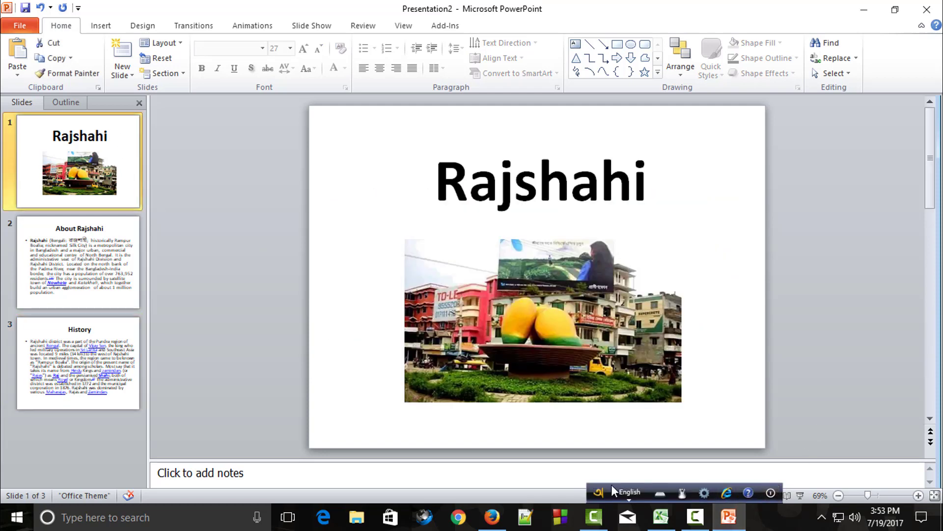
pyautogui.click(801, 496)
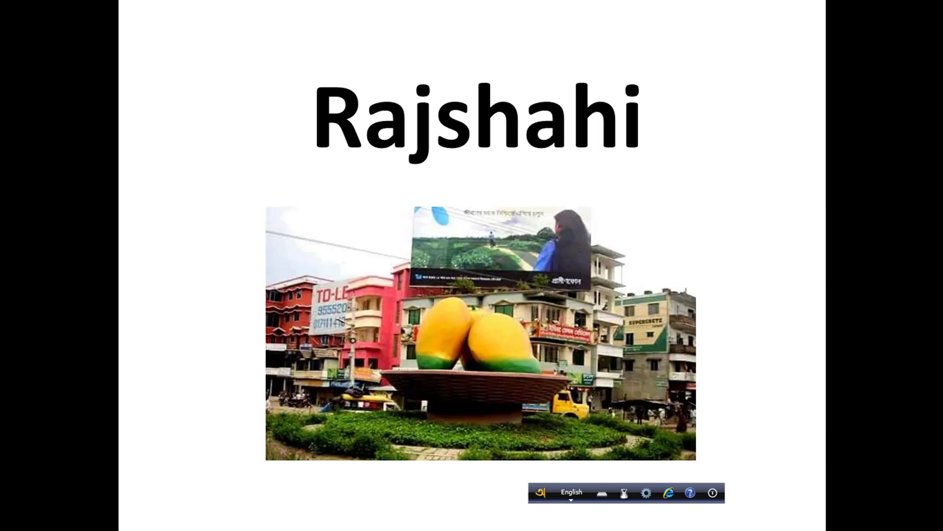
pyautogui.click(720, 306)
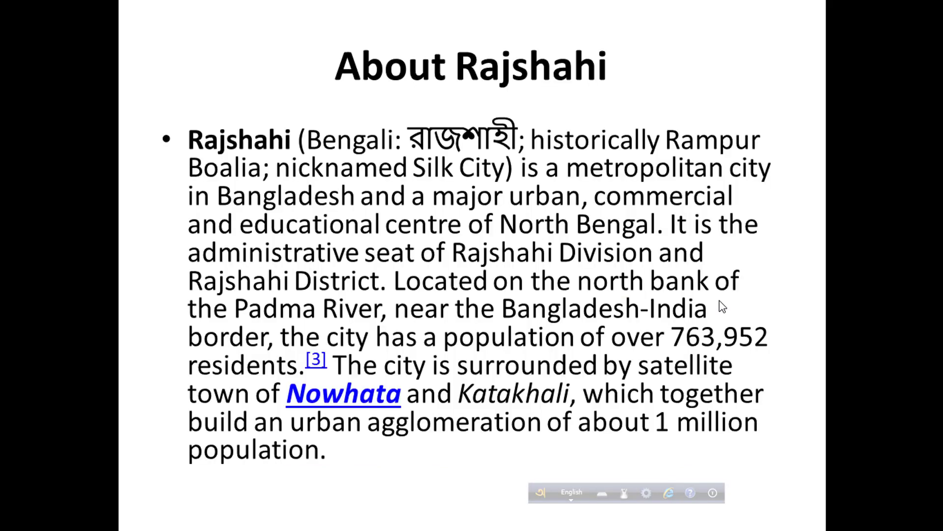
pyautogui.click(720, 302)
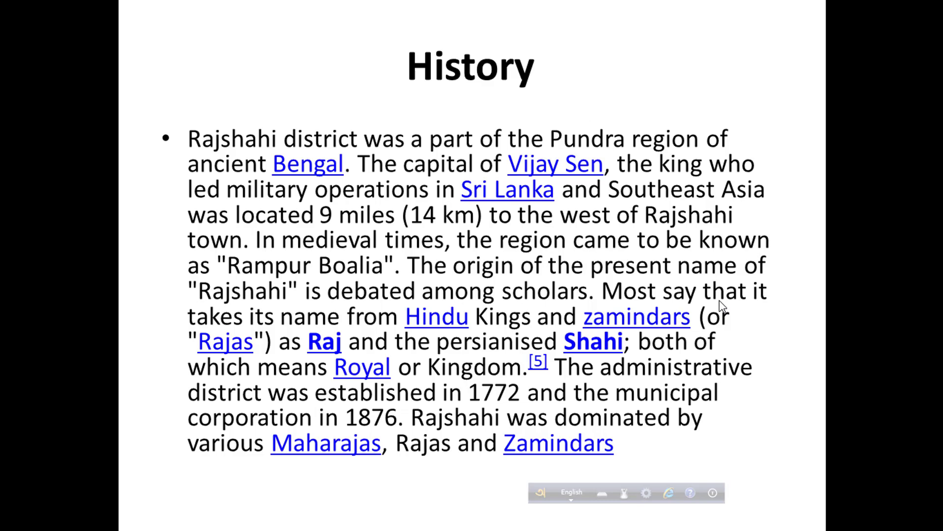
pyautogui.press('Escape')
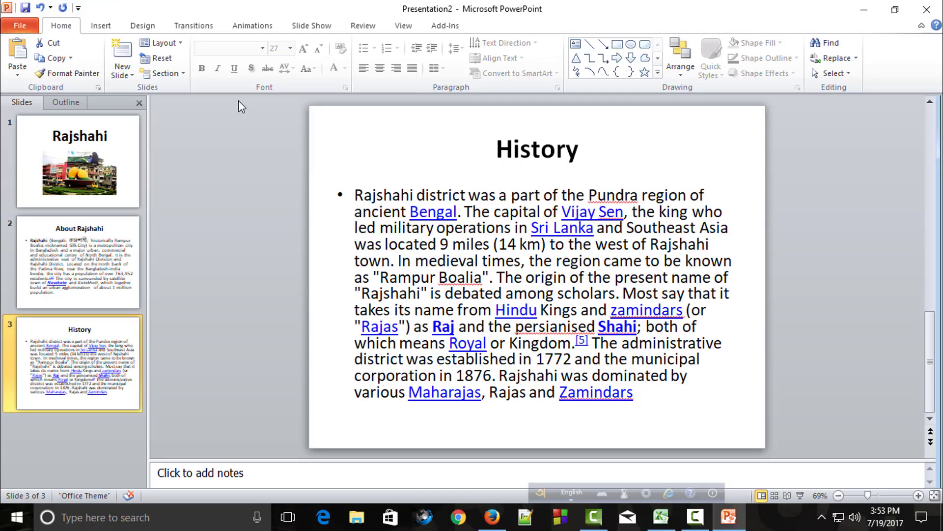
# - Give the Rajshahi title on slide 1 a Wheel entrance animation
pyautogui.click(128, 198)
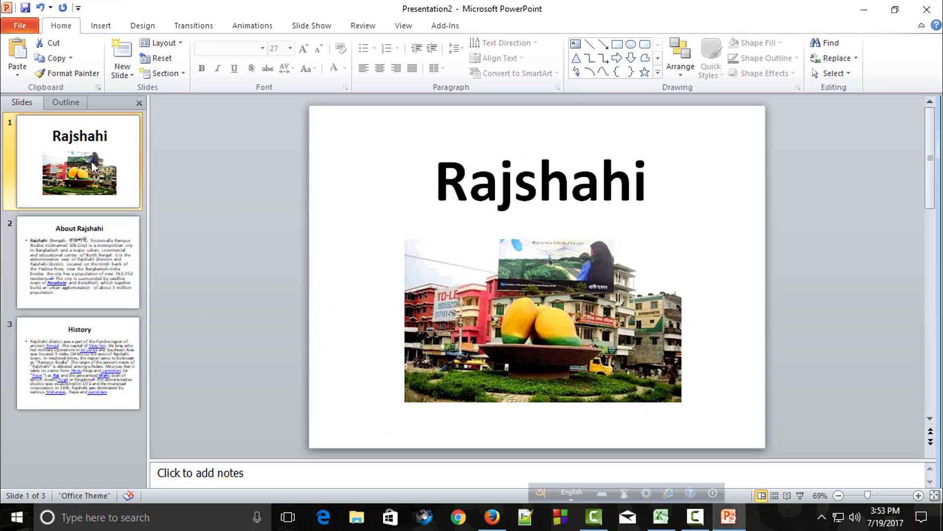
pyautogui.click(540, 164)
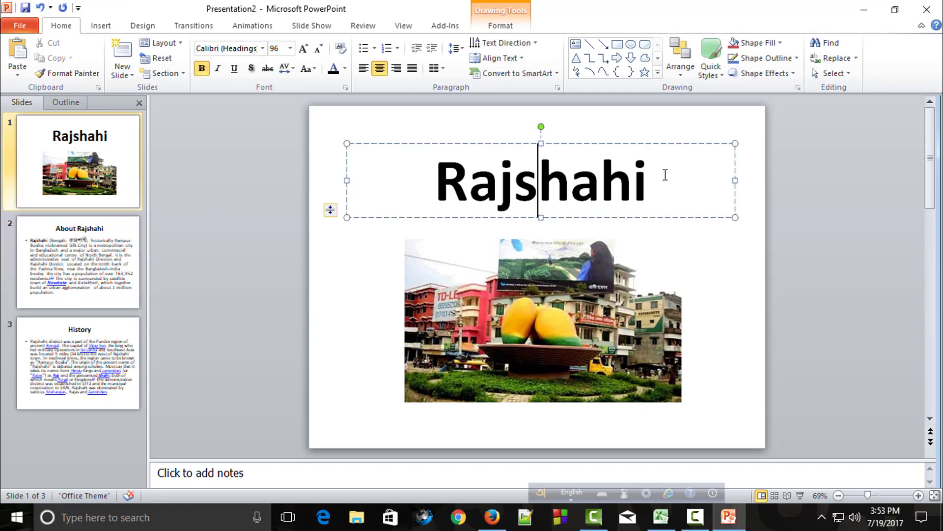
pyautogui.click(666, 174)
pyautogui.click(254, 30)
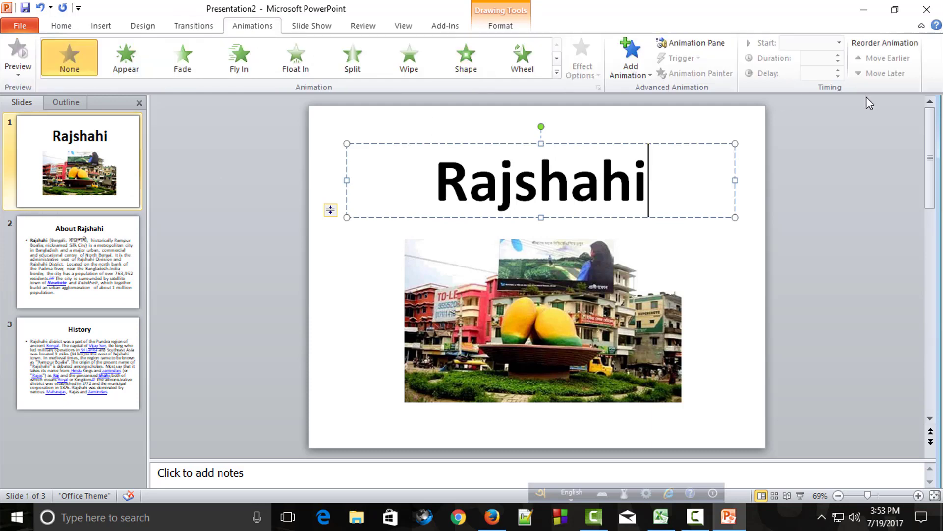
pyautogui.click(146, 71)
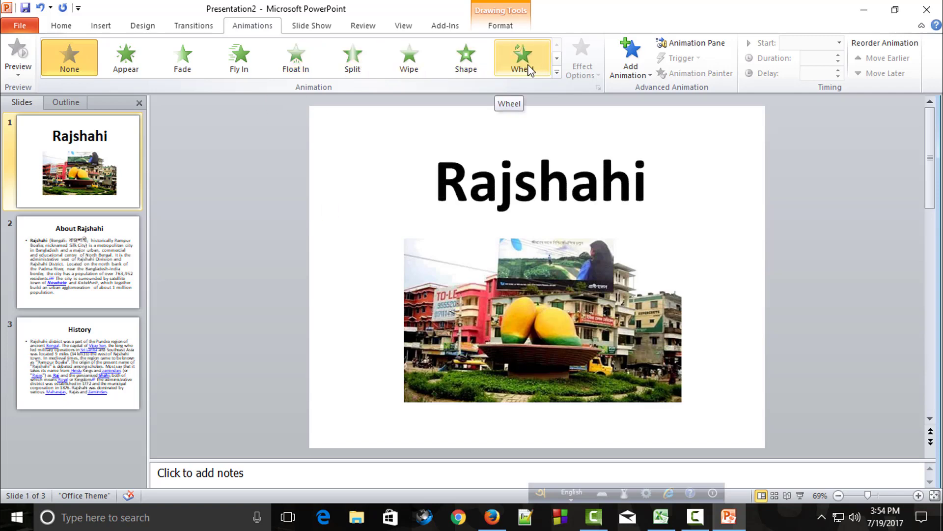
pyautogui.click(530, 70)
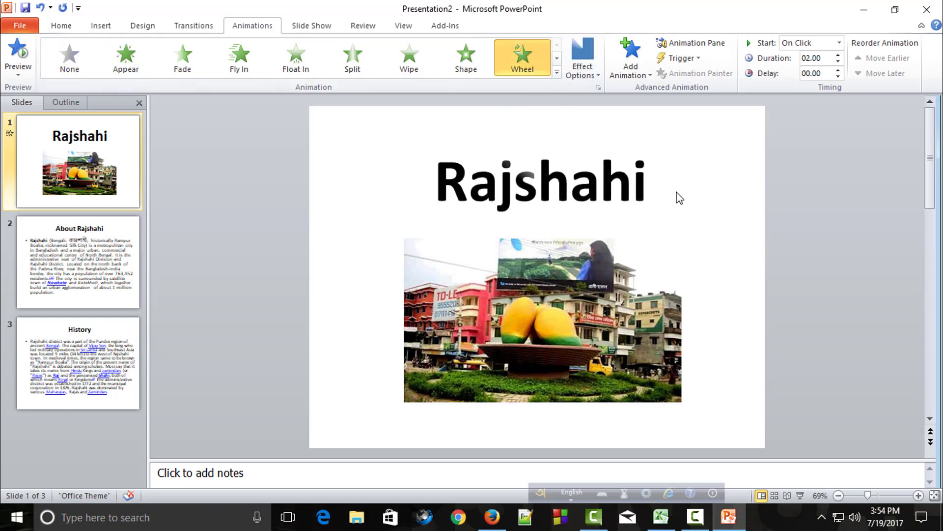
# - Make the mango roundabout picture Fly In, then select the About Rajshahi slide's title
pyautogui.click(555, 281)
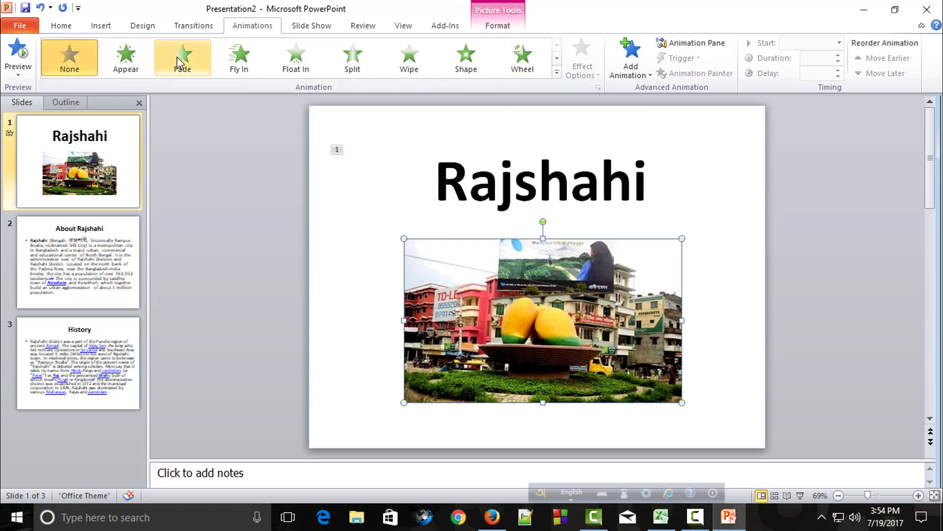
pyautogui.click(239, 62)
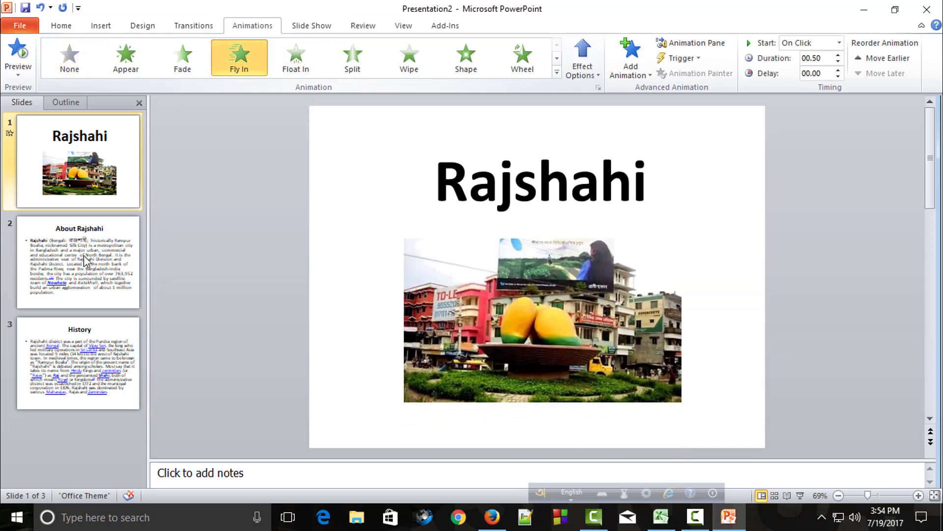
pyautogui.click(83, 260)
pyautogui.moveTo(633, 150); pyautogui.dragTo(379, 149)
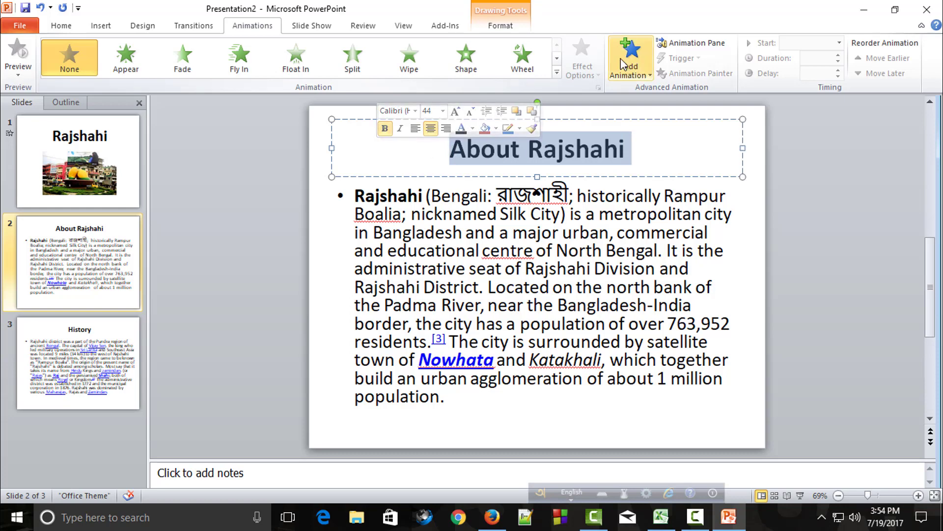
# - Apply Random Bars to the About Rajshahi paragraph, then select the History slide's title
pyautogui.click(557, 57)
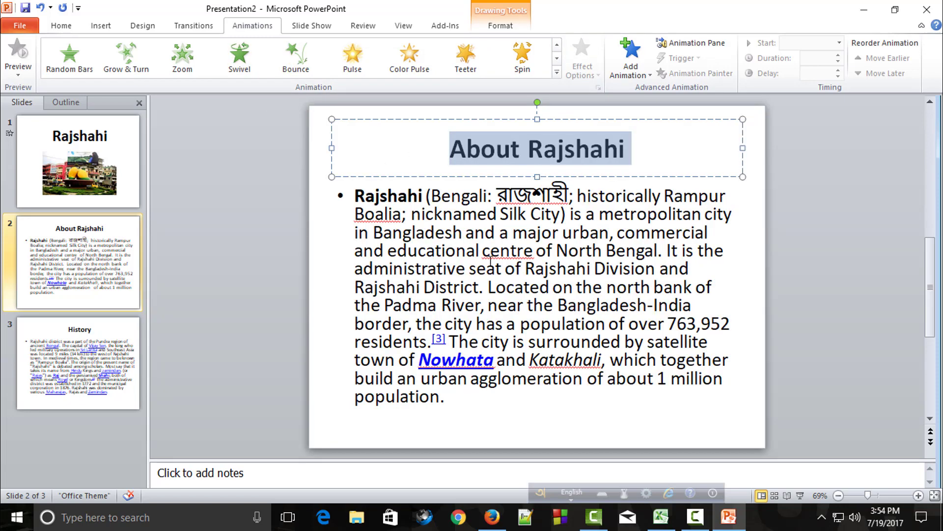
pyautogui.click(535, 340)
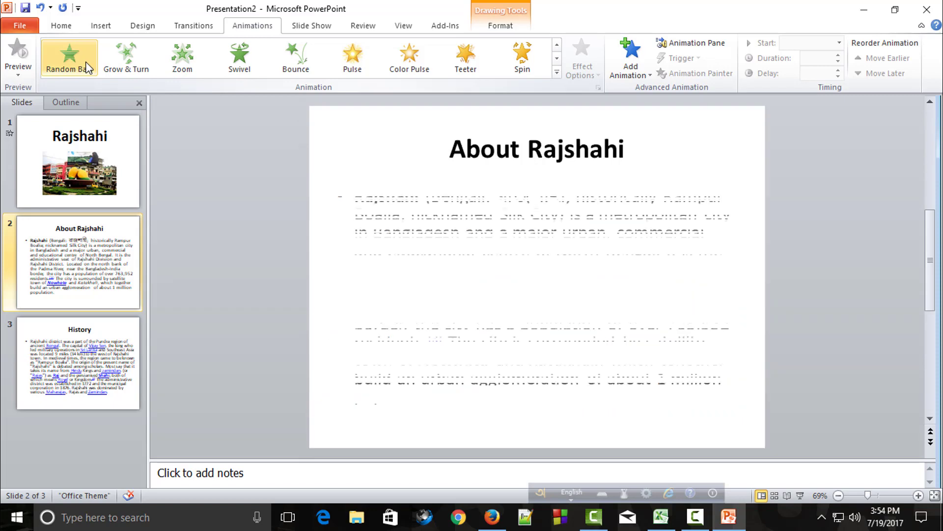
pyautogui.click(84, 61)
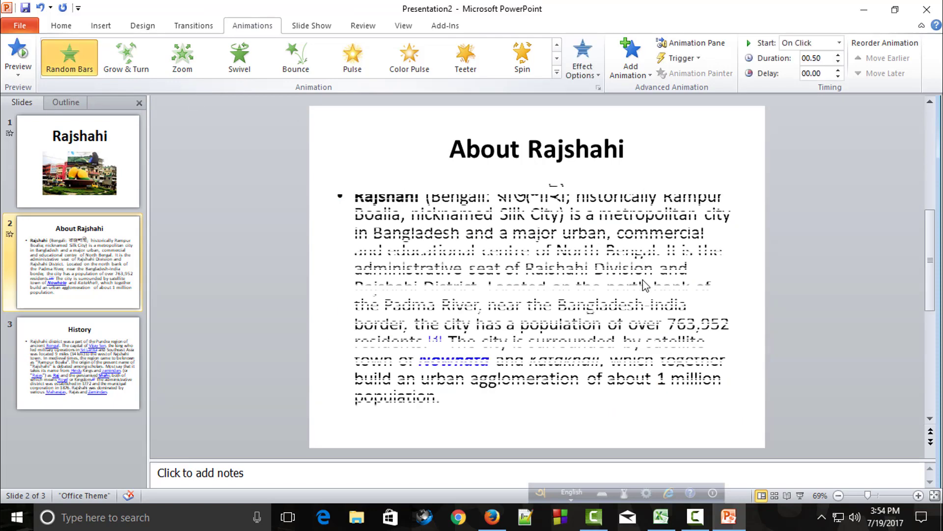
pyautogui.click(18, 356)
pyautogui.click(556, 147)
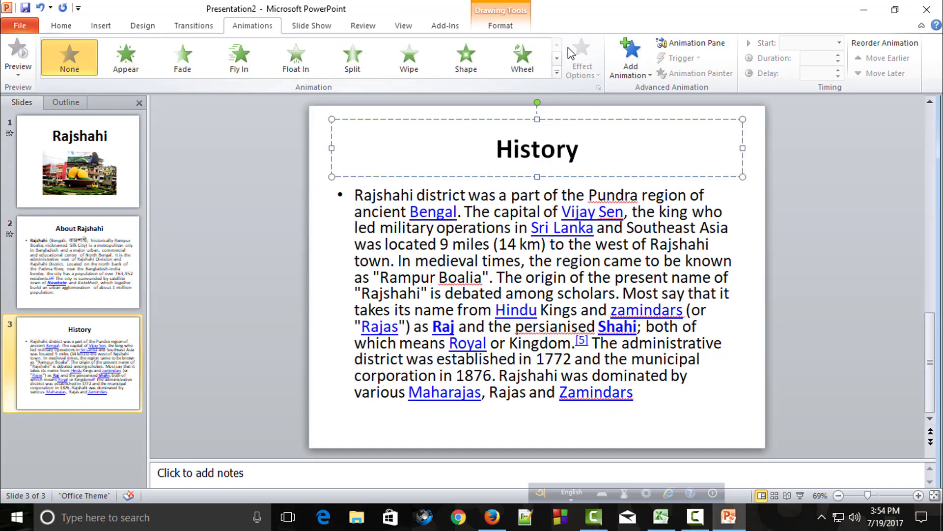
# - Give the History title a Teeter entrance and its body paragraph a Float In entrance
pyautogui.scroll(3, 442, 54)
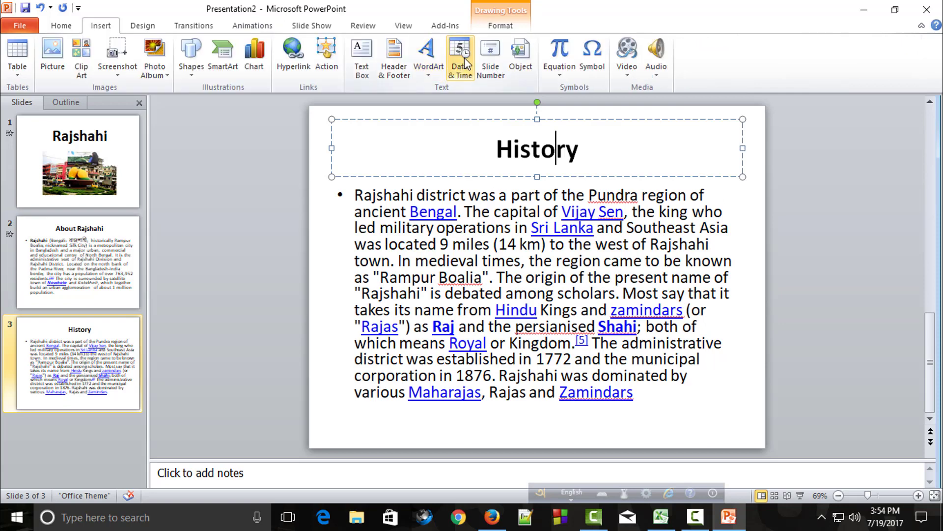
pyautogui.scroll(-2, 462, 56)
pyautogui.click(253, 27)
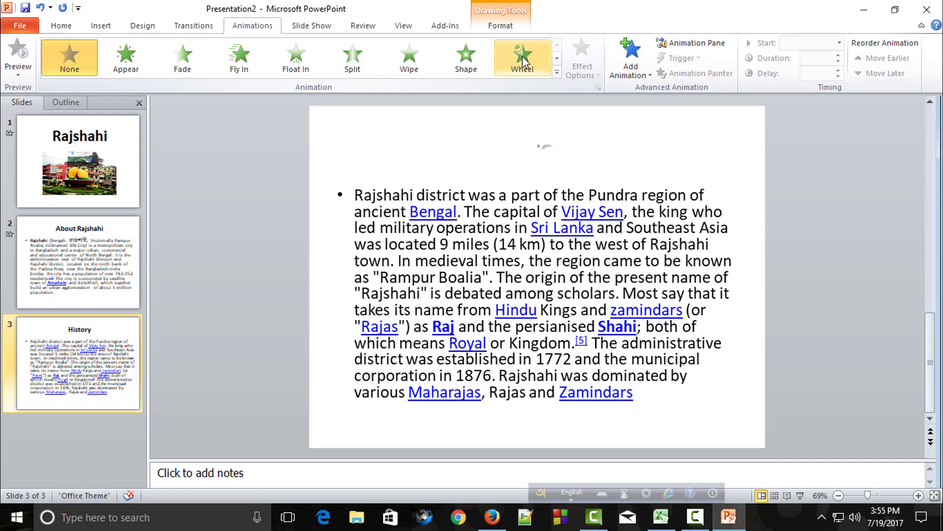
pyautogui.click(556, 58)
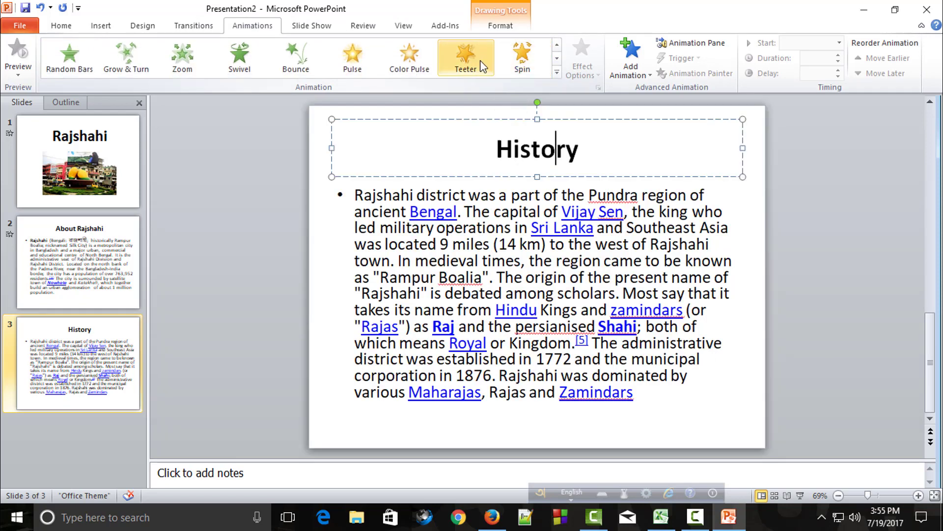
pyautogui.click(461, 58)
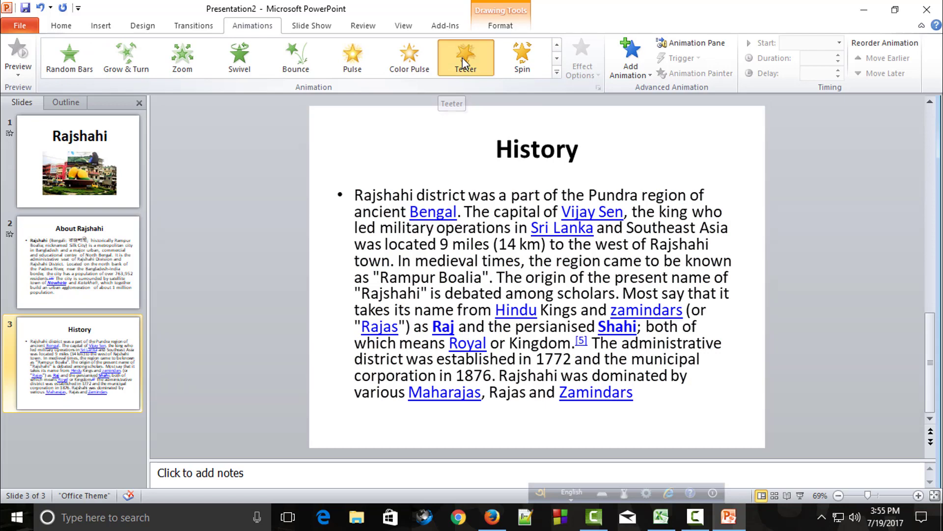
pyautogui.click(521, 235)
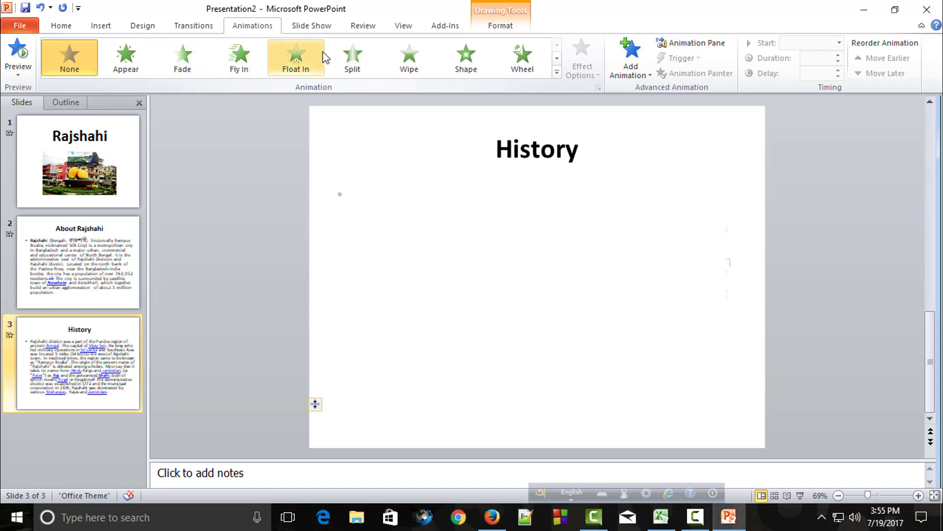
pyautogui.click(308, 55)
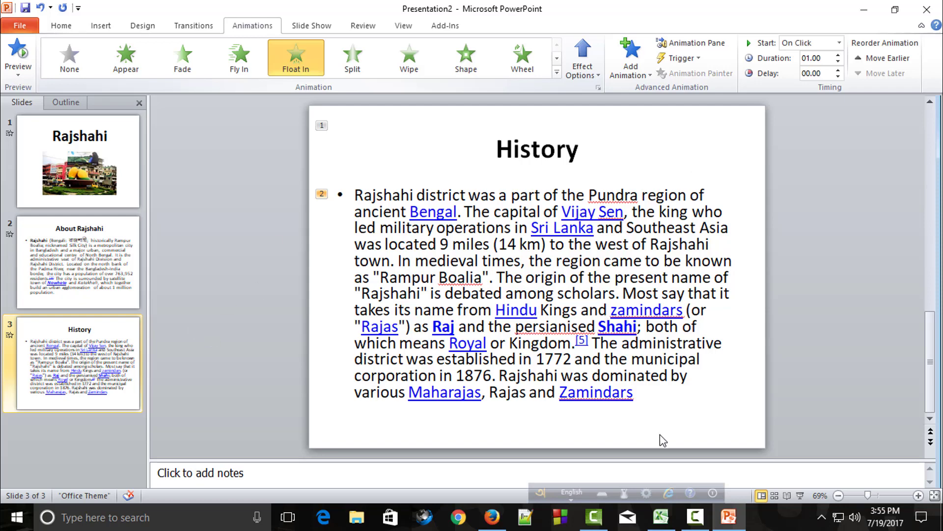
# - Run the slide show from the title slide to preview all animations, then exit it
pyautogui.click(800, 496)
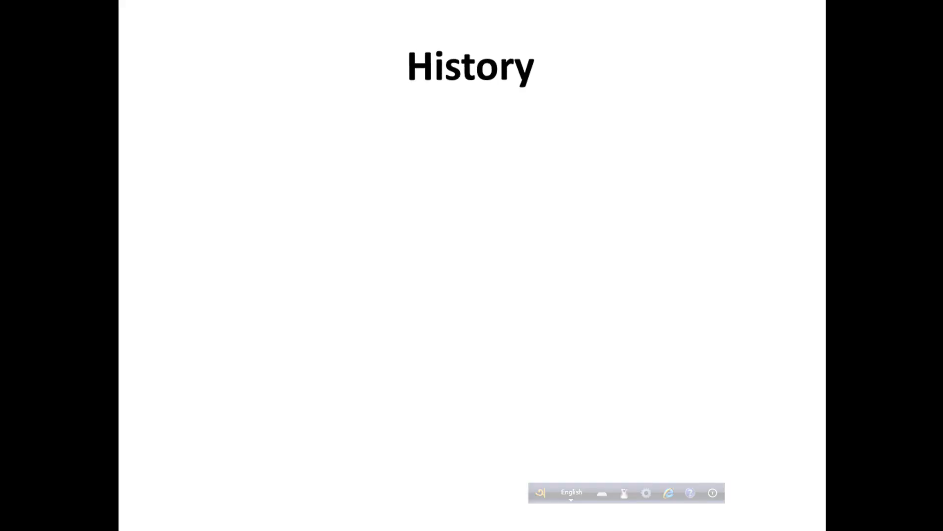
pyautogui.press('Escape')
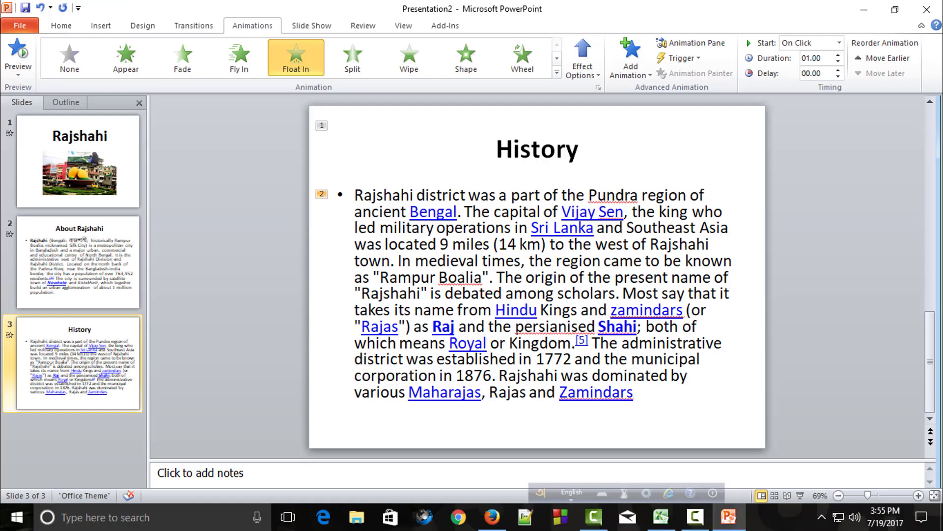
pyautogui.click(79, 162)
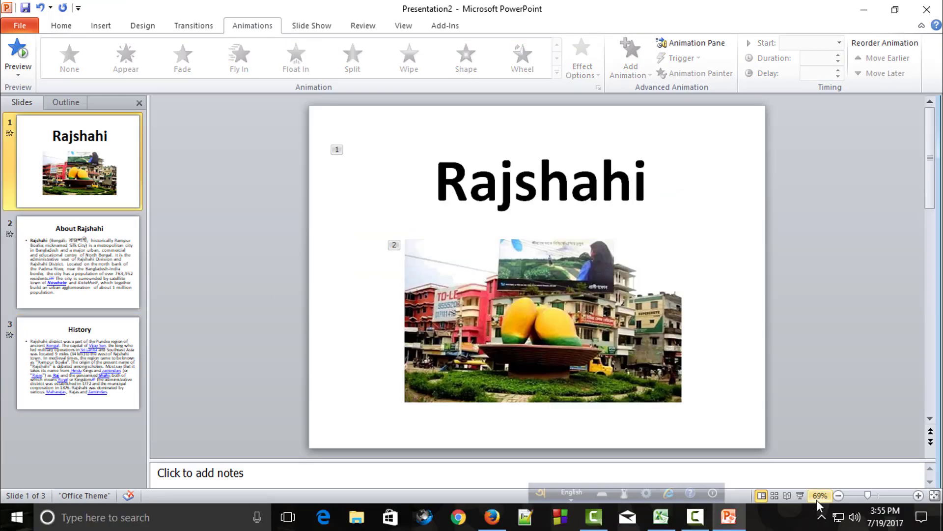
pyautogui.click(800, 495)
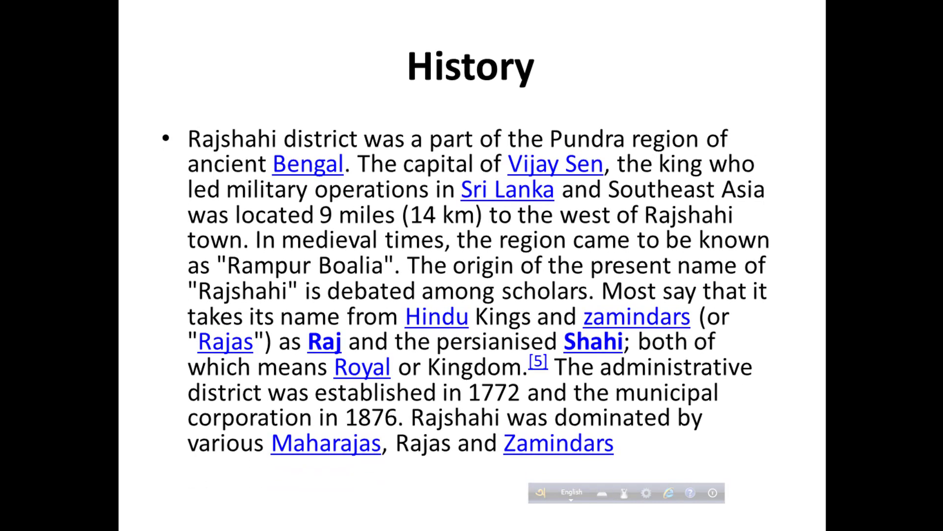
pyautogui.press('Escape')
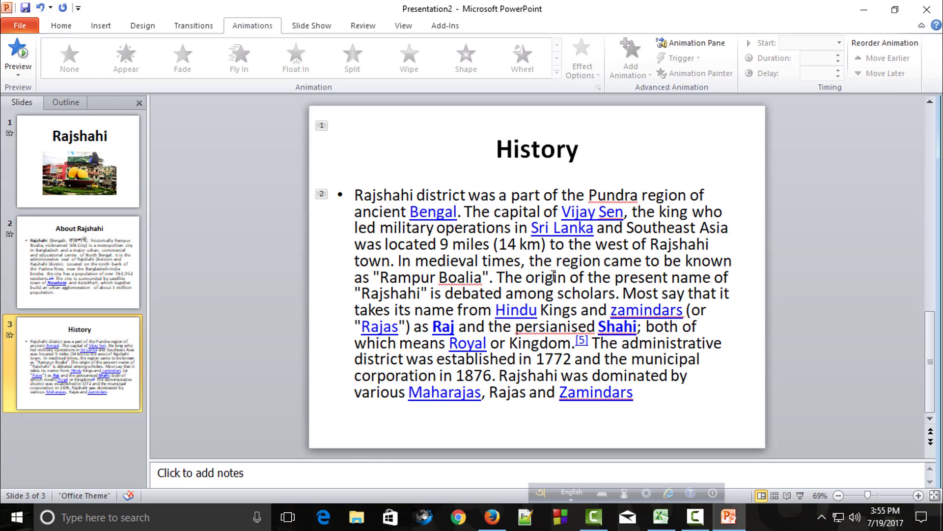
pyautogui.click(12, 28)
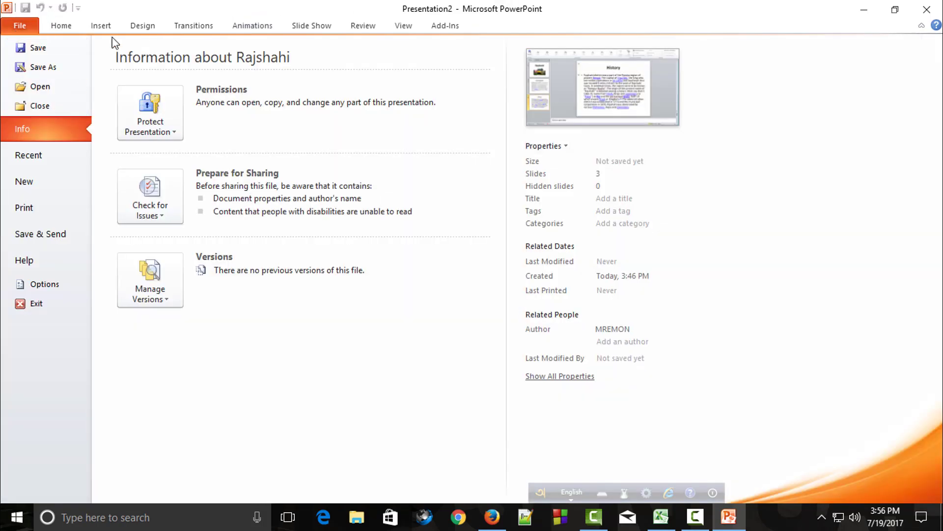
pyautogui.click(67, 71)
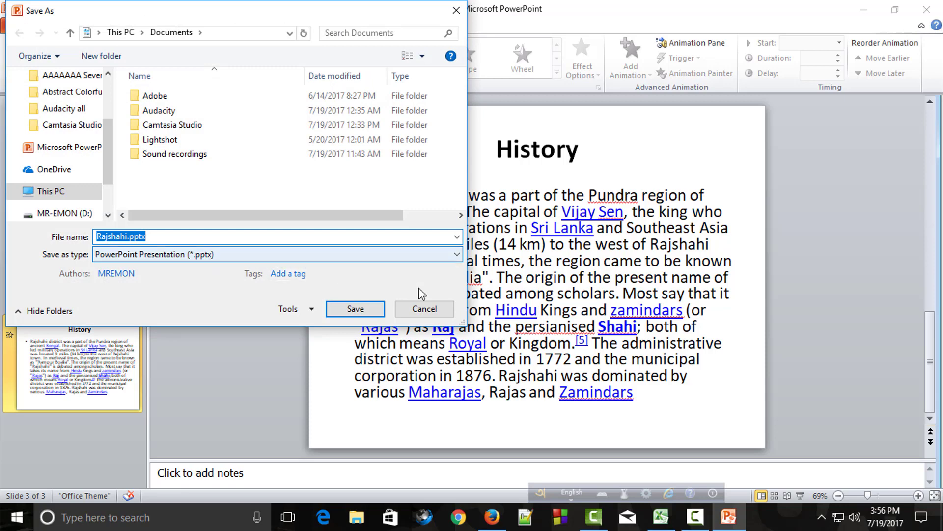
pyautogui.click(424, 308)
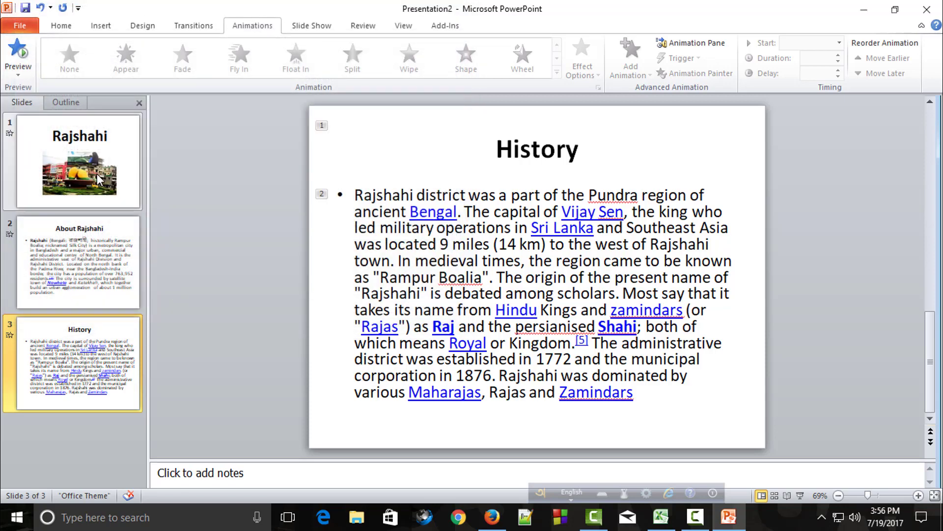
pyautogui.click(800, 495)
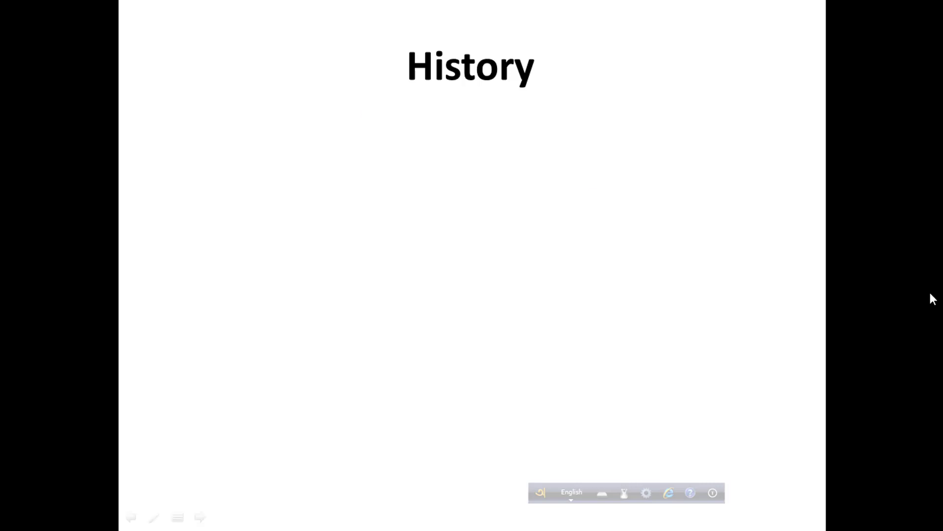
pyautogui.press('Escape')
pyautogui.click(58, 145)
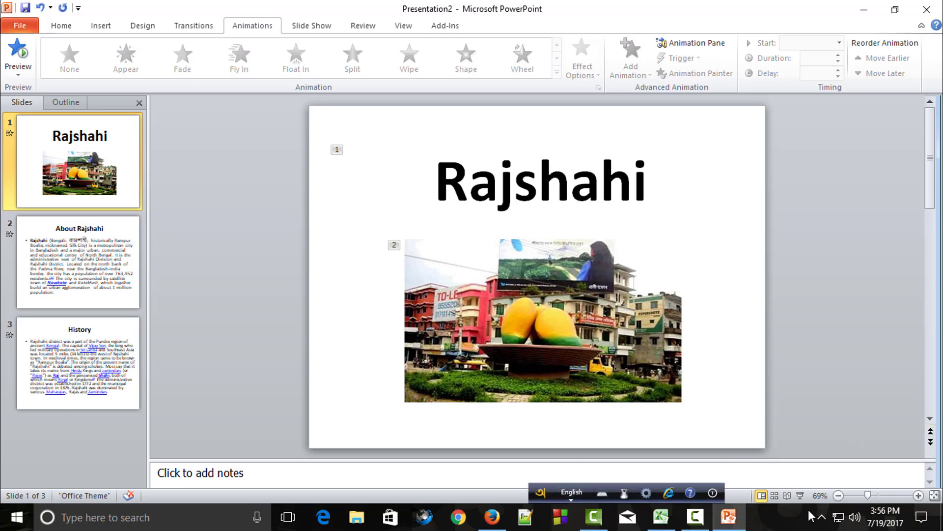
pyautogui.click(801, 496)
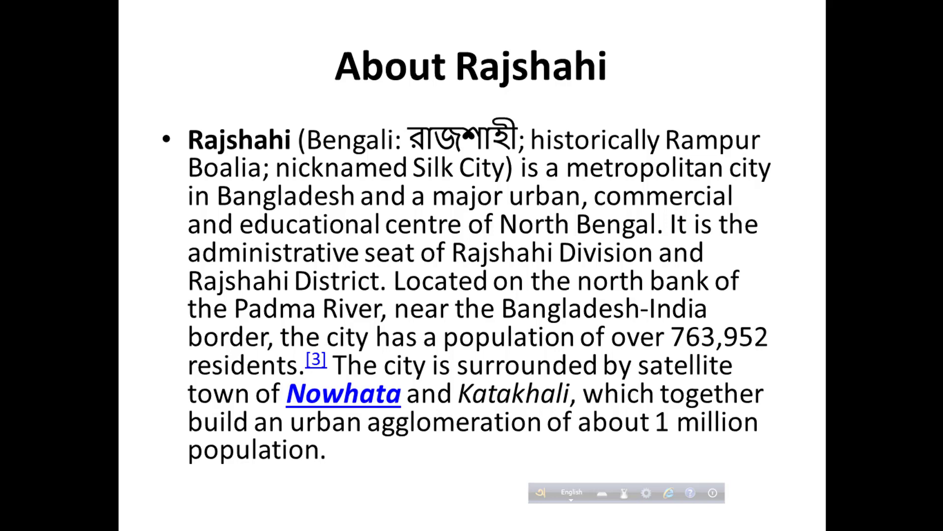
pyautogui.press('Escape')
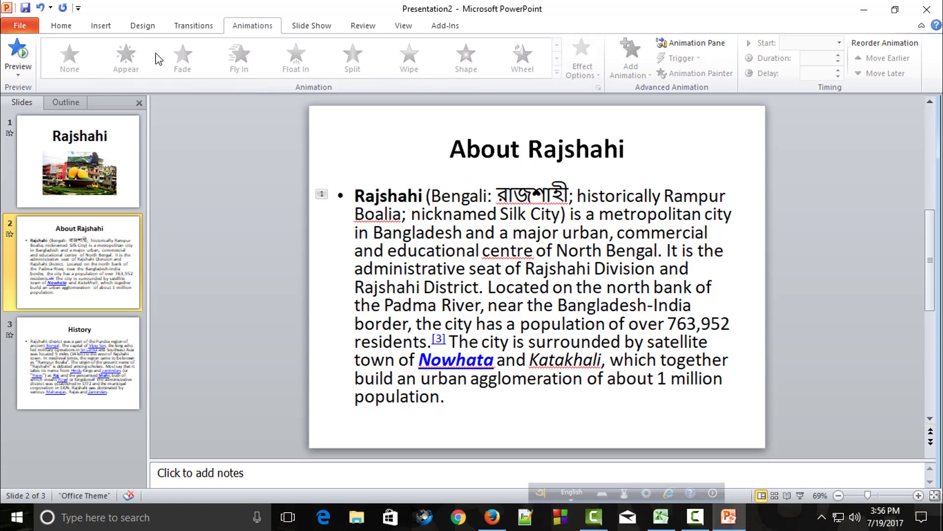
pyautogui.scroll(-3, 369, 328)
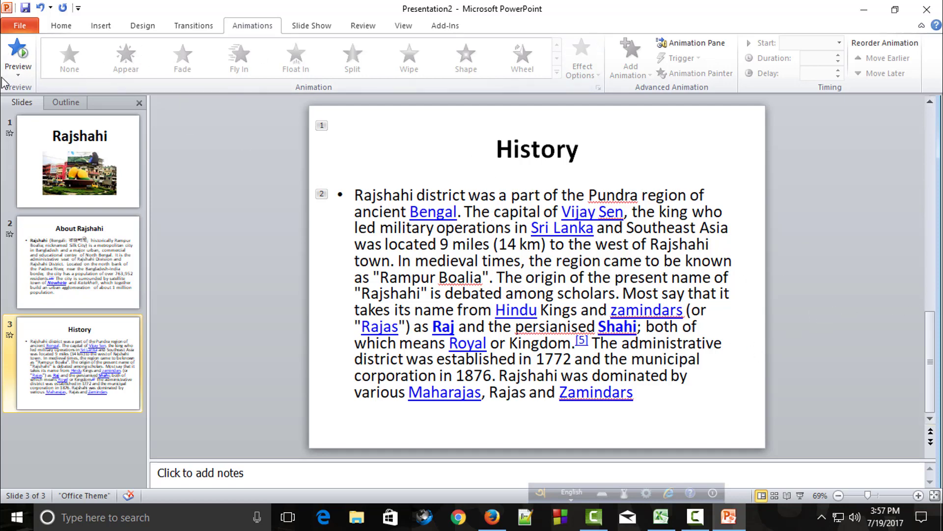
# - Save every slide as JPEG images named Rajshahi.jpg in Documents
pyautogui.click(22, 27)
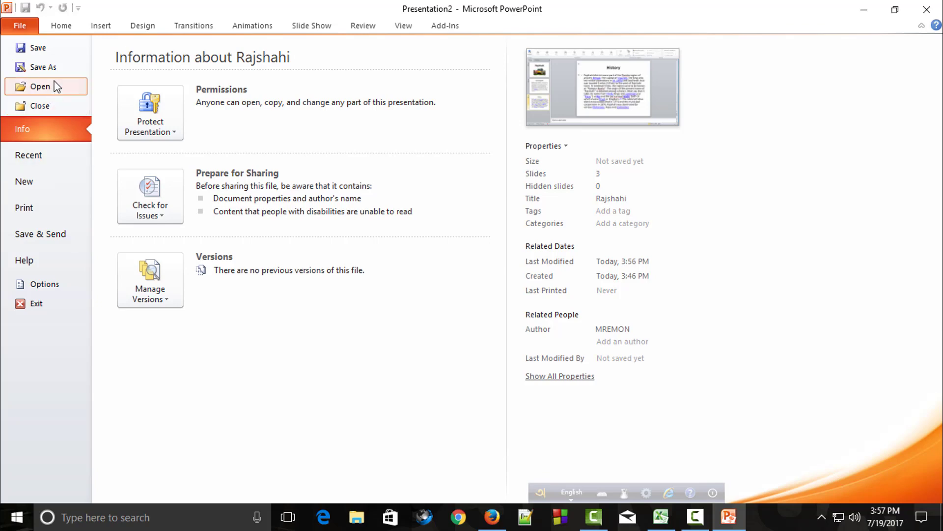
pyautogui.press('Escape')
pyautogui.press('F12')
pyautogui.click(196, 256)
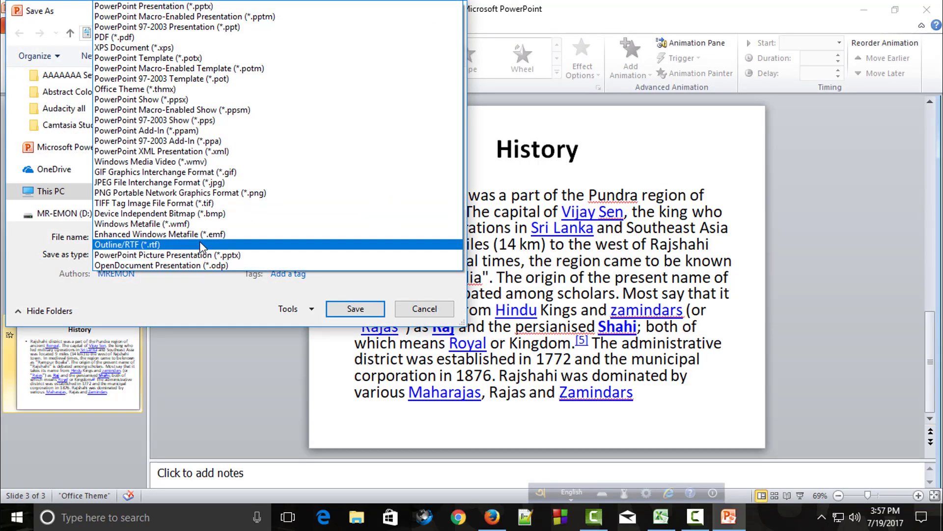
pyautogui.click(138, 186)
pyautogui.click(348, 309)
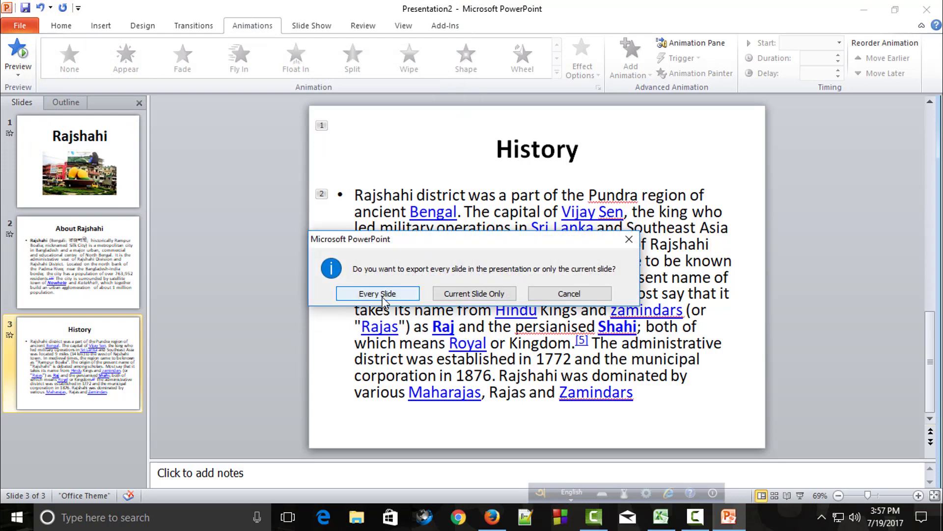
pyautogui.click(412, 294)
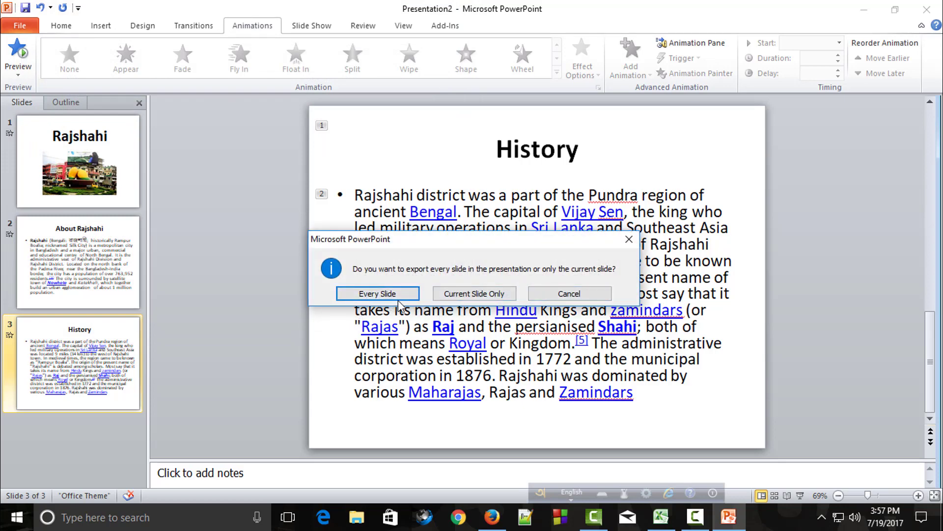
pyautogui.click(493, 299)
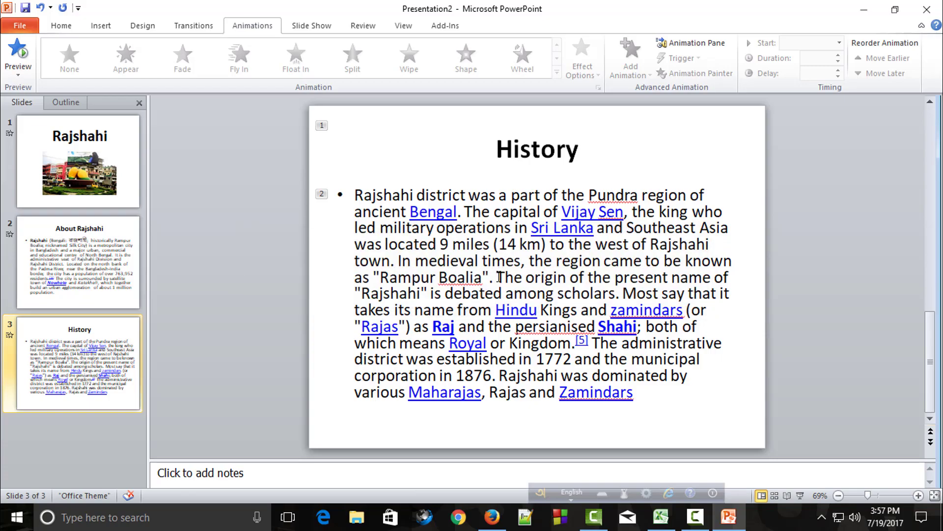
pyautogui.moveTo(497, 8); pyautogui.dragTo(895, 180)
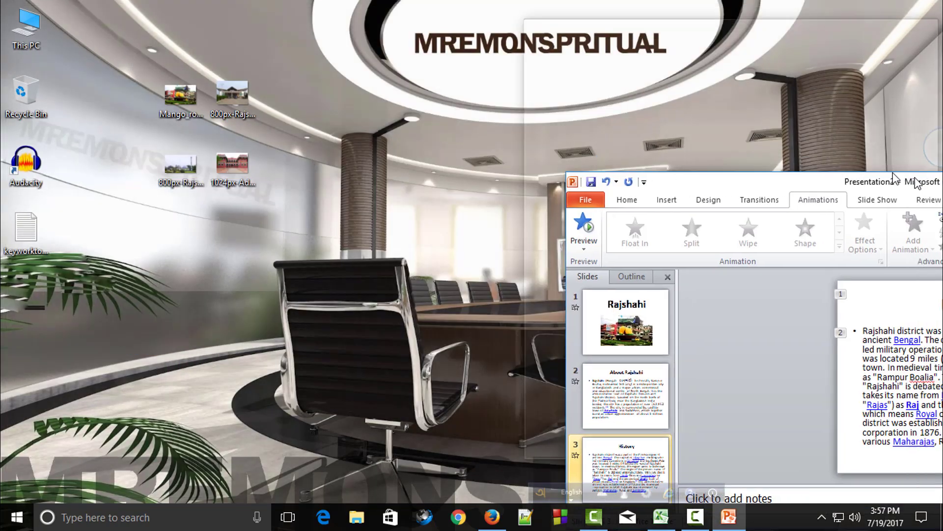
pyautogui.doubleClick(895, 179)
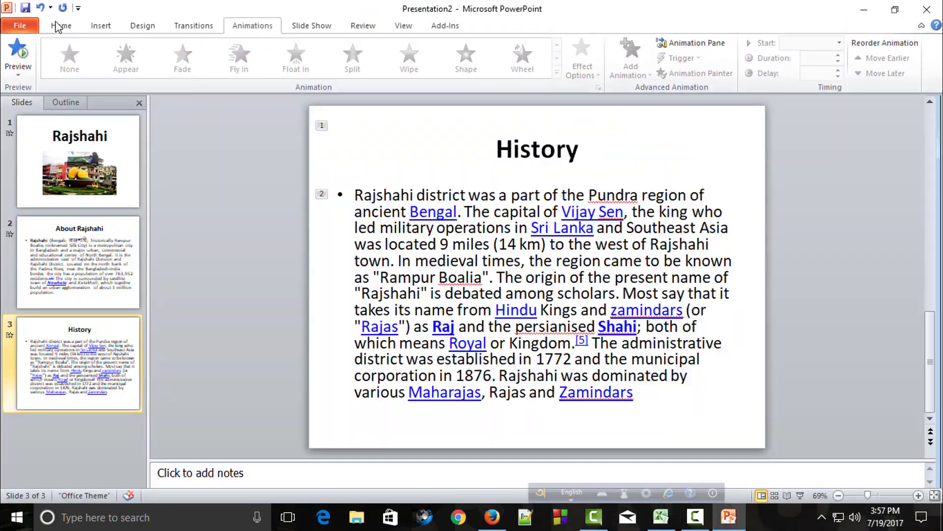
# - Start a Save As with JPEG File Interchange Format (*.jpg) as the file type
pyautogui.click(22, 25)
pyautogui.click(69, 88)
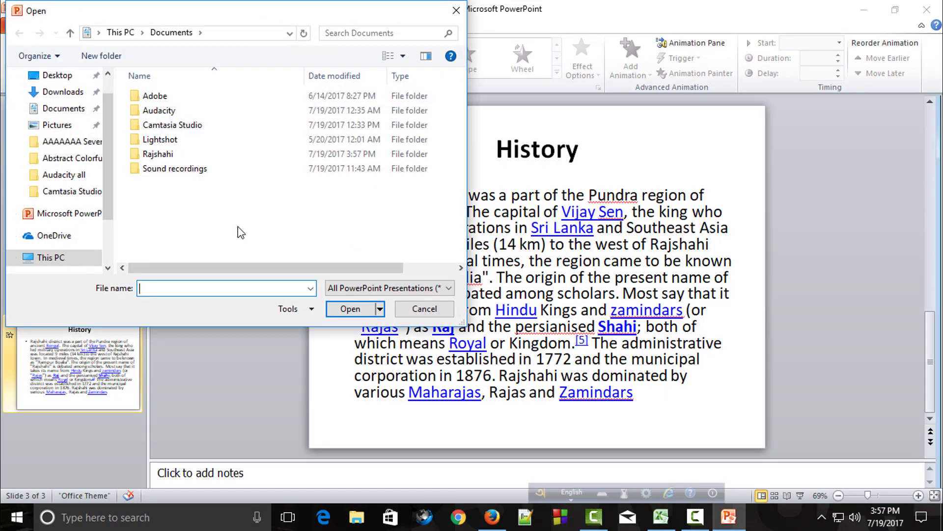
pyautogui.click(425, 309)
pyautogui.click(11, 28)
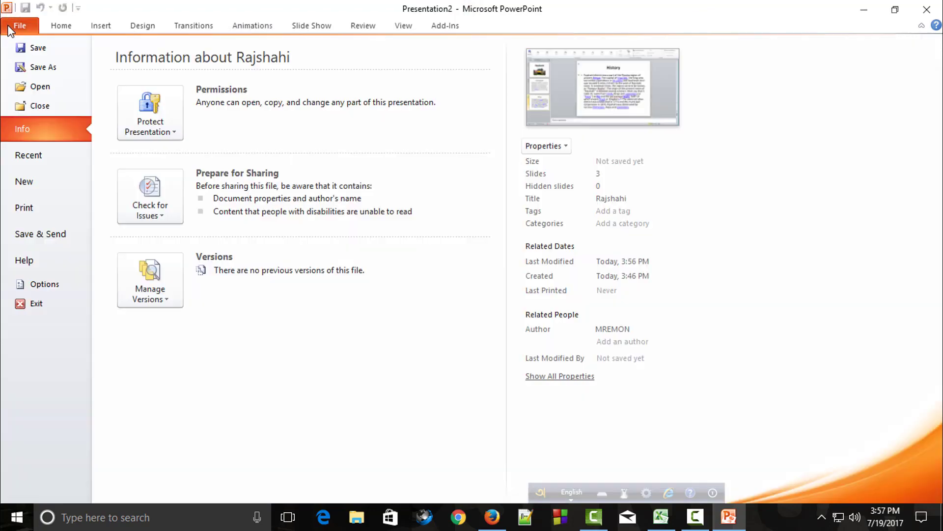
pyautogui.click(58, 69)
pyautogui.click(206, 256)
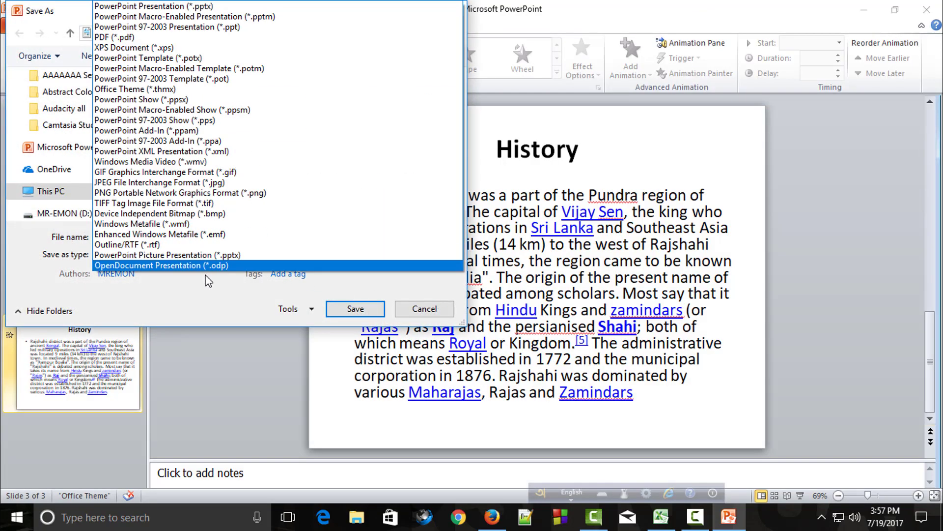
pyautogui.click(119, 182)
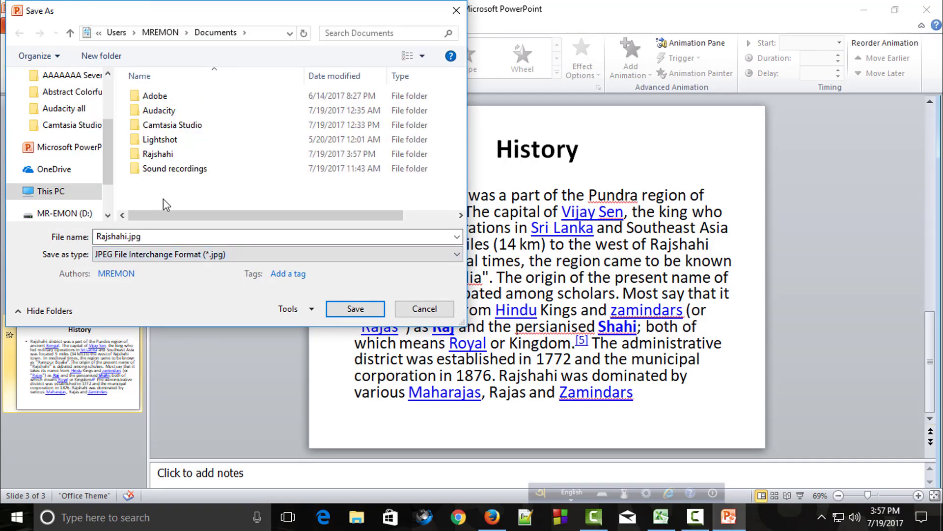
# - Save every slide as Rajshahi.jpg images on the Desktop, then minimise PowerPoint
pyautogui.scroll(2, 59, 101)
pyautogui.click(59, 102)
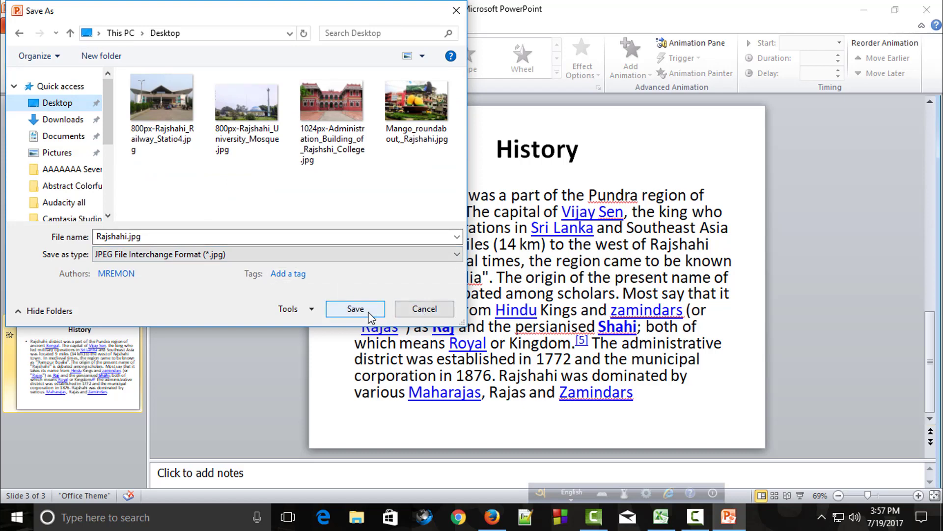
pyautogui.click(47, 236)
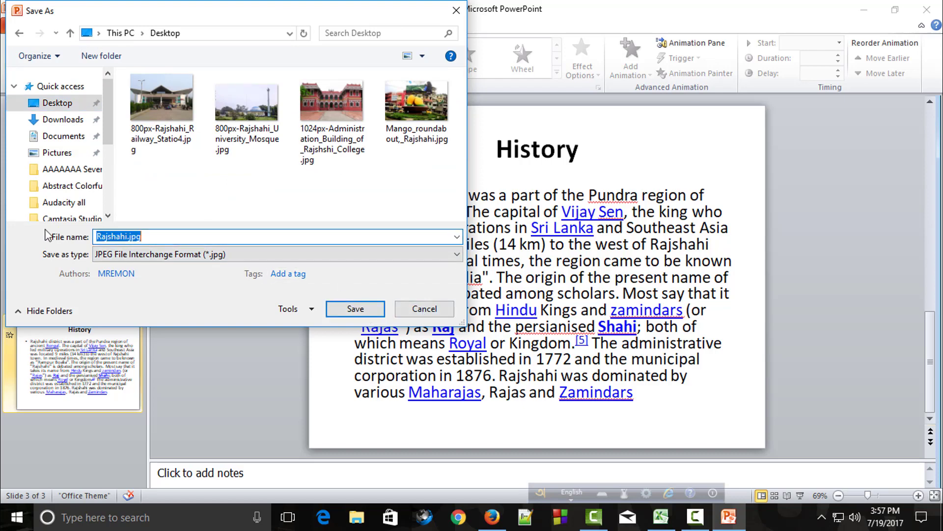
pyautogui.click(375, 309)
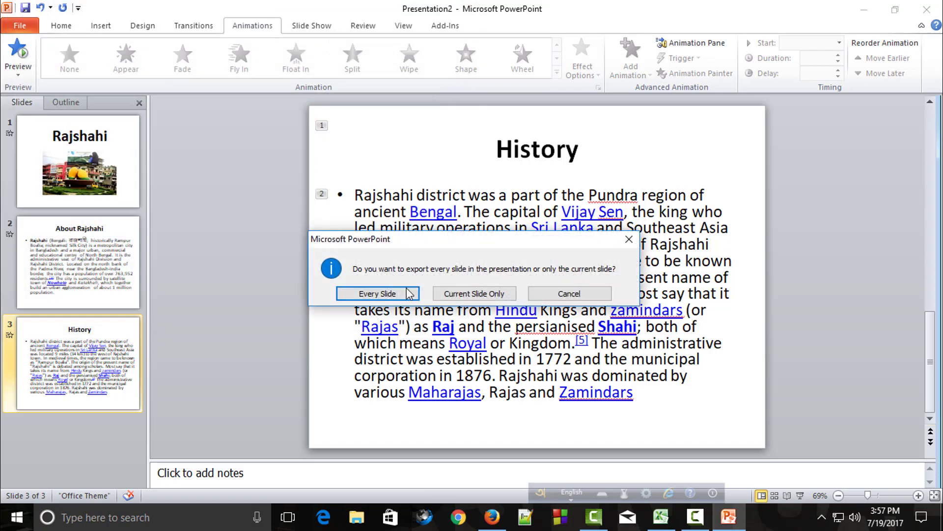
pyautogui.click(388, 294)
pyautogui.click(475, 294)
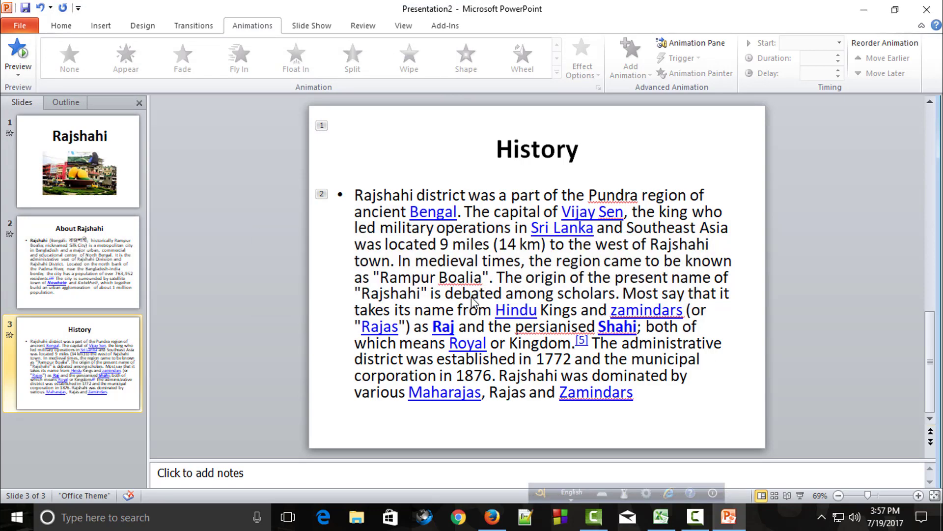
pyautogui.click(864, 9)
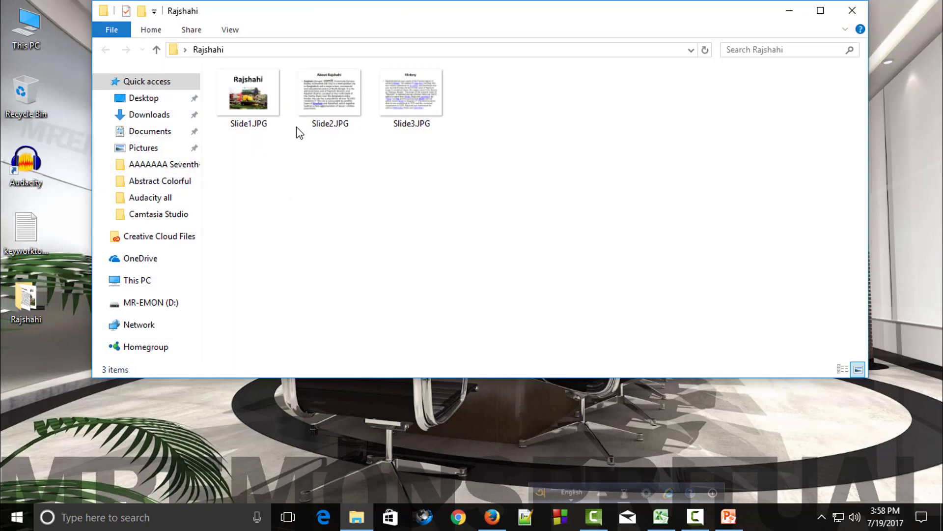
pyautogui.doubleClick(266, 109)
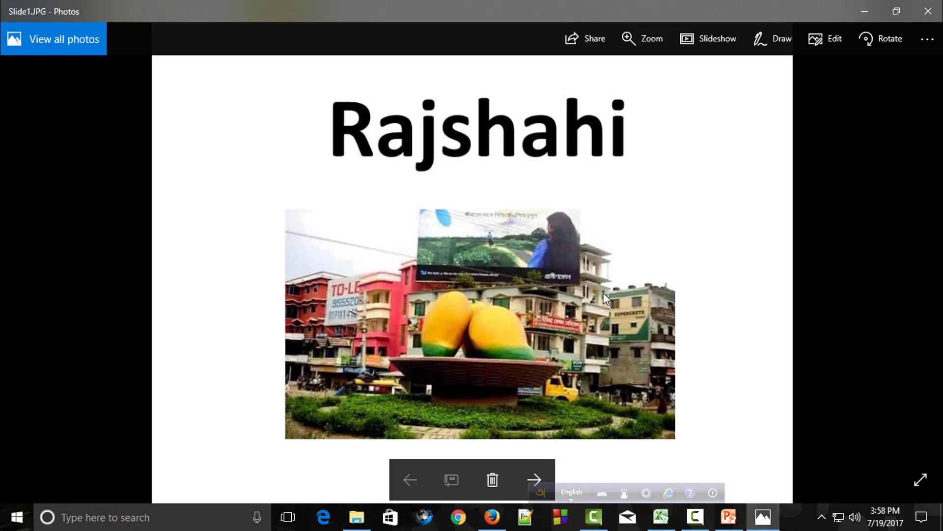
pyautogui.press('Right')
pyautogui.press('Right')
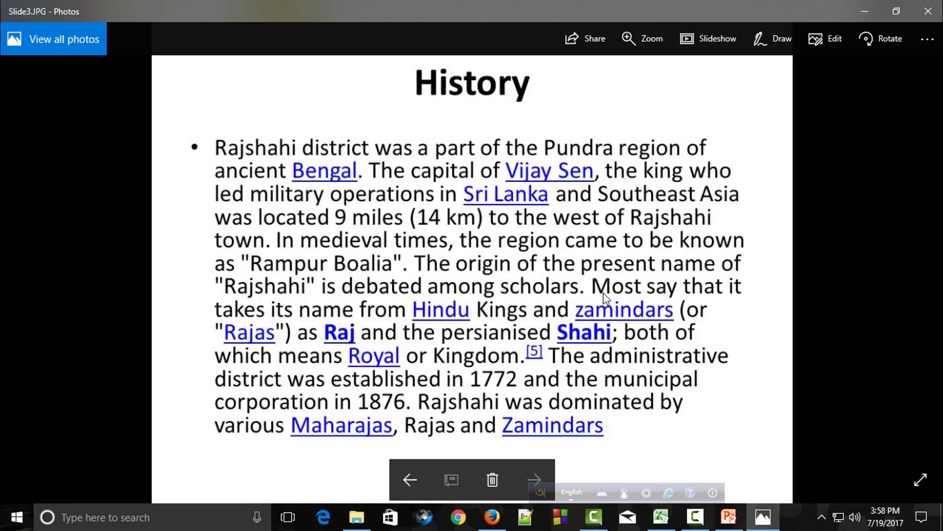
pyautogui.press('Left')
pyautogui.press('Left')
pyautogui.press('Right')
pyautogui.press('Right')
pyautogui.click(929, 10)
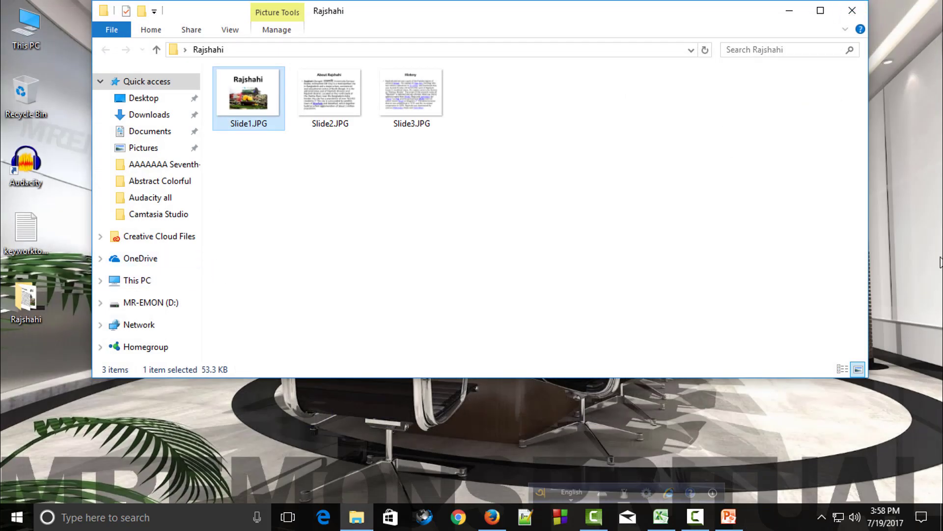
pyautogui.rightClick(899, 166)
pyautogui.click(836, 206)
pyautogui.rightClick(838, 142)
pyautogui.click(835, 183)
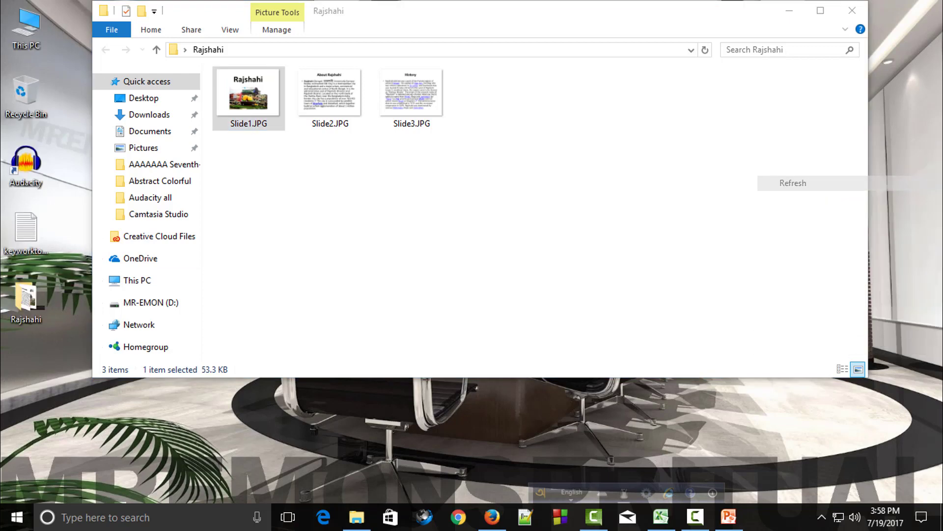
pyautogui.rightClick(831, 151)
pyautogui.click(832, 189)
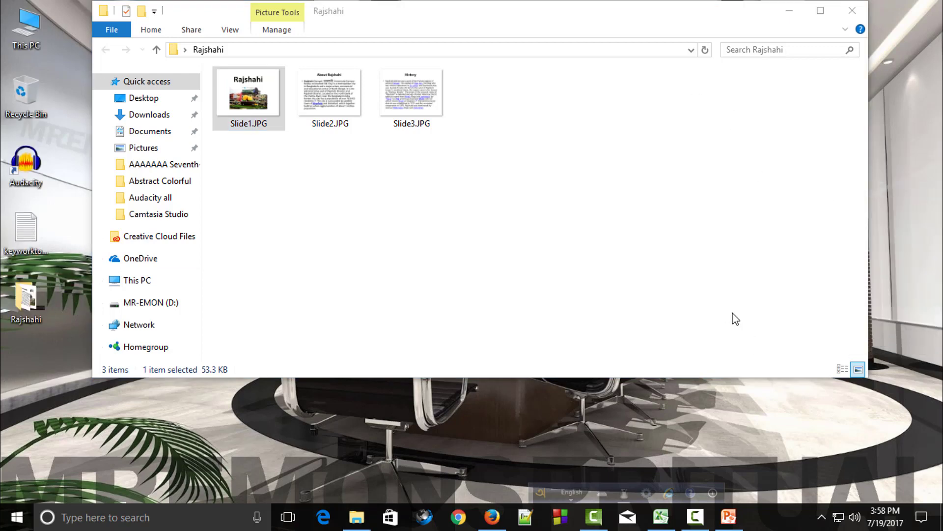
pyautogui.click(703, 520)
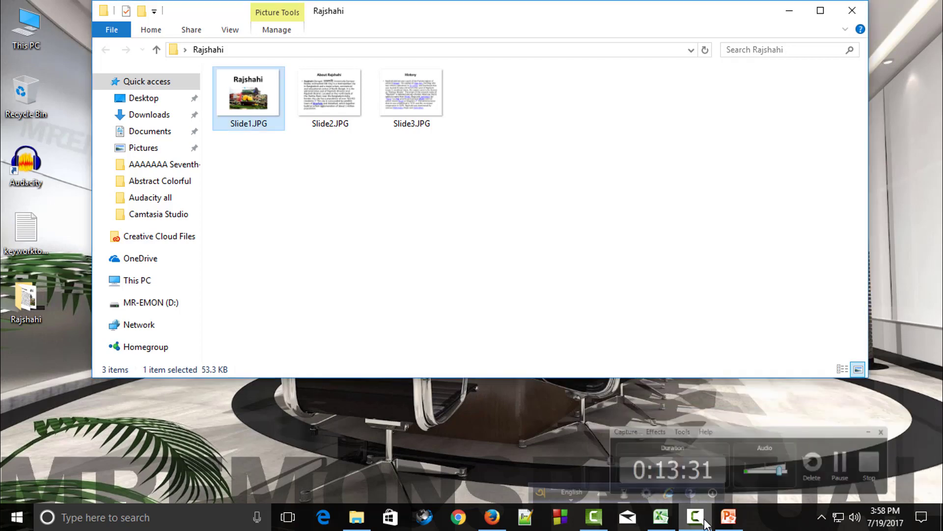
pyautogui.rightClick(904, 153)
pyautogui.click(835, 197)
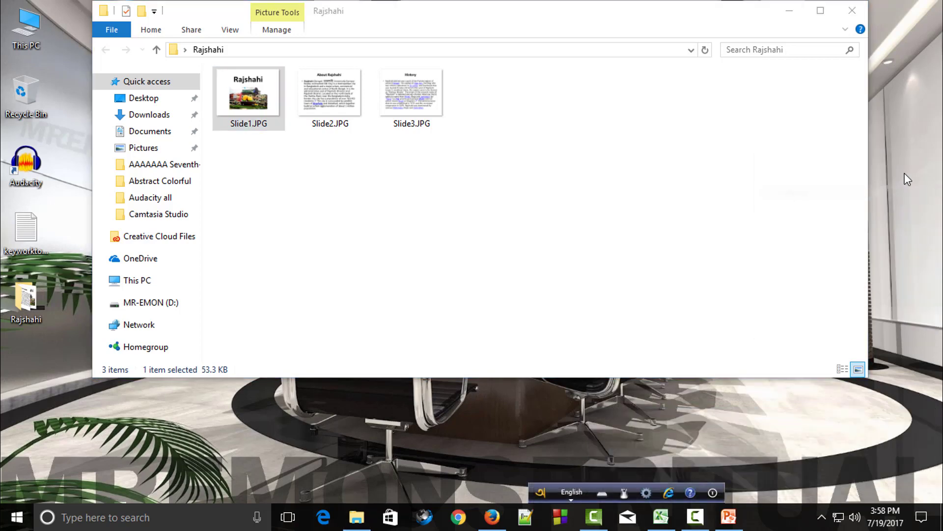
pyautogui.rightClick(904, 173)
pyautogui.click(783, 214)
pyautogui.rightClick(864, 152)
pyautogui.click(863, 200)
pyautogui.doubleClick(541, 7)
pyautogui.moveTo(541, 6); pyautogui.dragTo(570, 64)
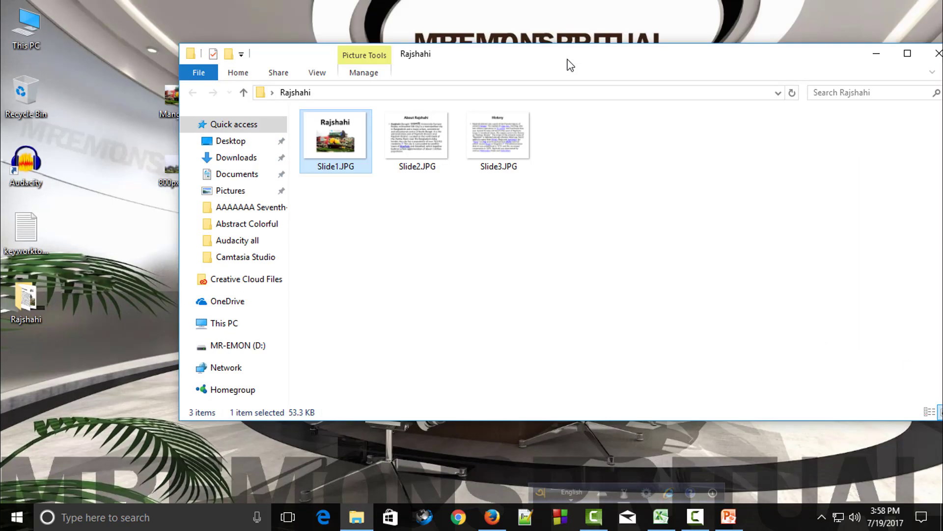
pyautogui.moveTo(723, 68); pyautogui.dragTo(649, 85)
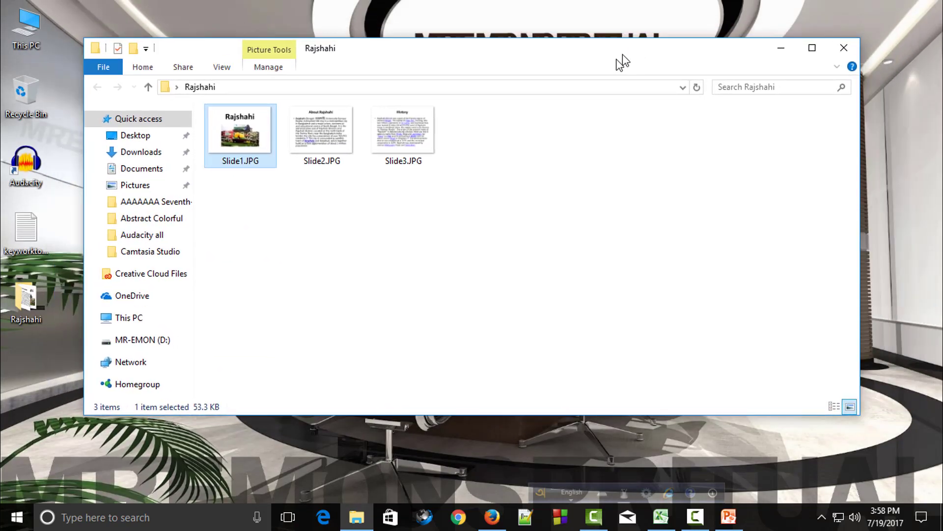
pyautogui.rightClick(604, 1)
pyautogui.click(639, 40)
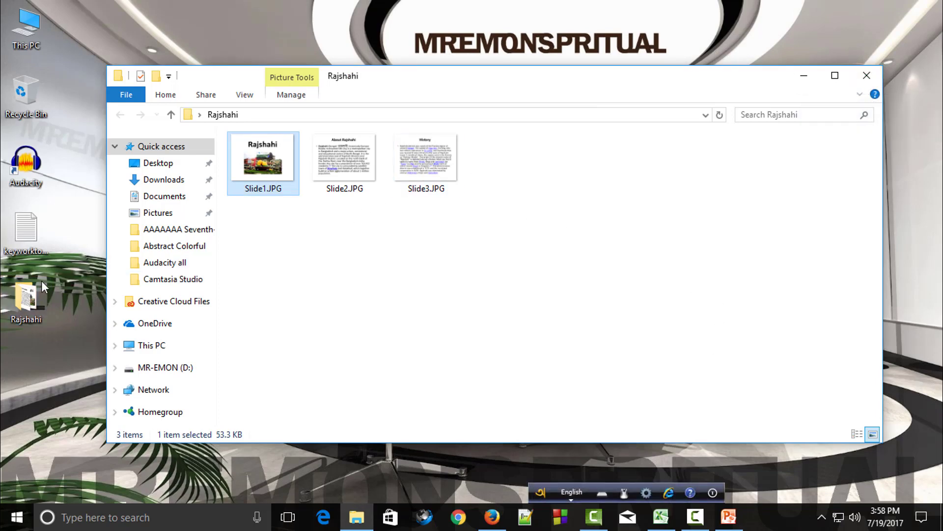
# - Close the Rajshahi folder window and refresh the desktop
pyautogui.click(866, 76)
pyautogui.rightClick(757, 52)
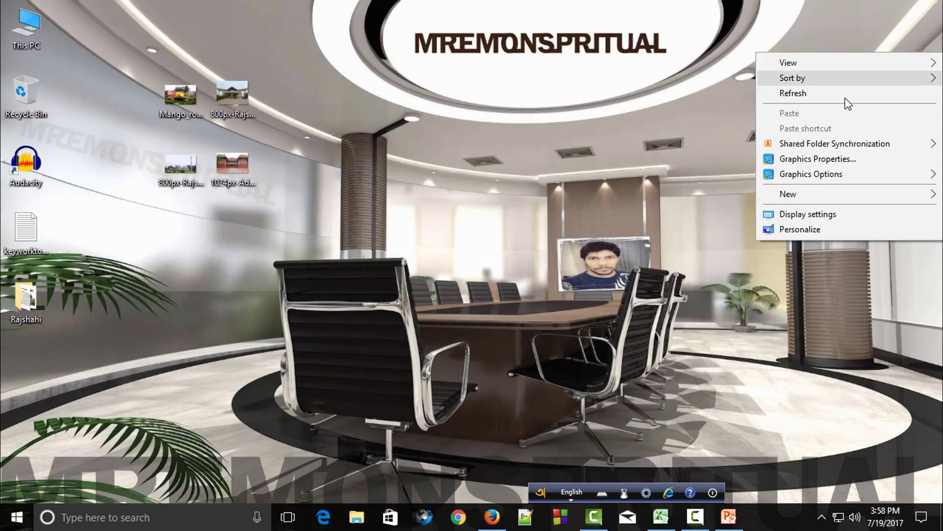
pyautogui.click(830, 93)
pyautogui.rightClick(757, 69)
pyautogui.click(789, 112)
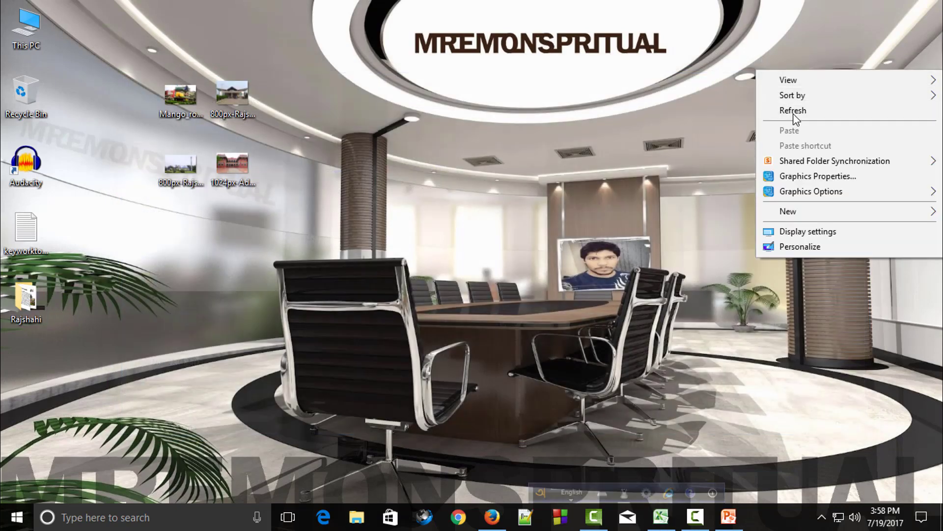
pyautogui.rightClick(777, 92)
pyautogui.click(798, 131)
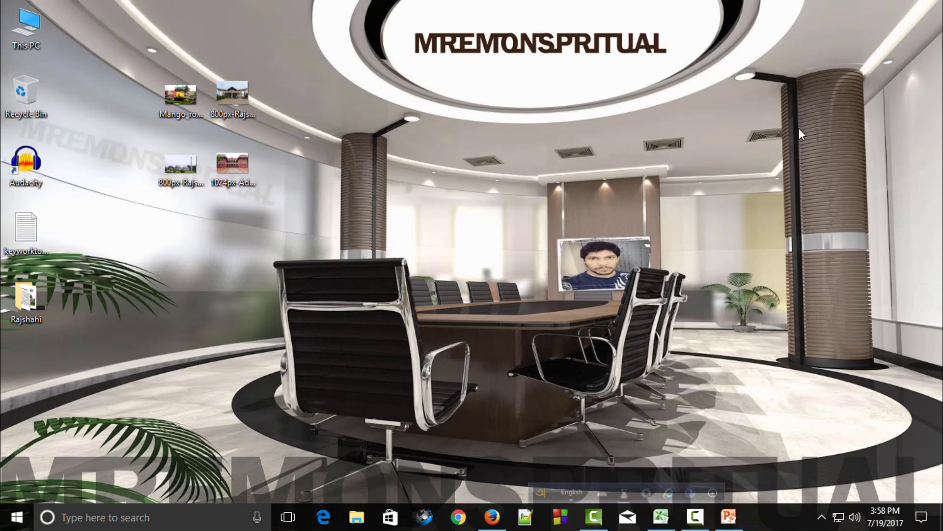
# - Open the Rajshahi folder and preview Slide1.JPG in Photos, then close the viewer
pyautogui.doubleClick(41, 294)
pyautogui.click(286, 168)
pyautogui.doubleClick(285, 167)
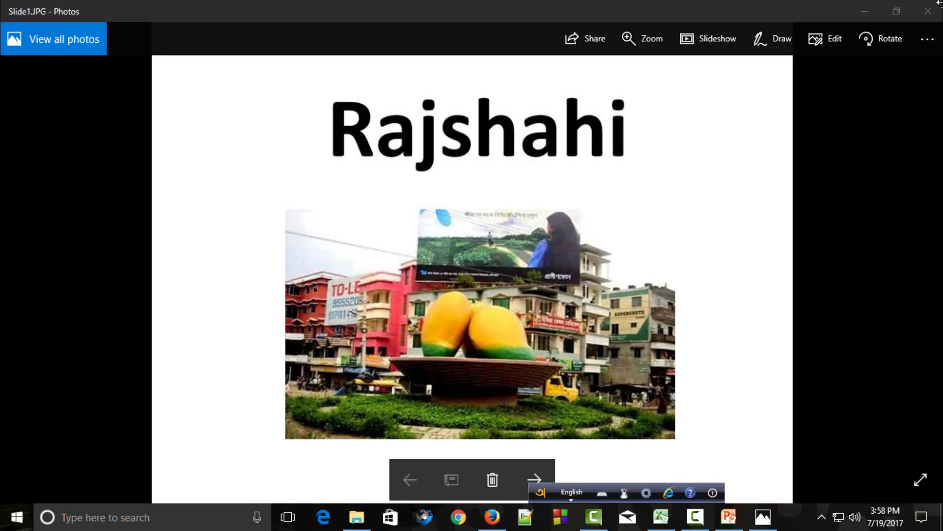
pyautogui.click(925, 18)
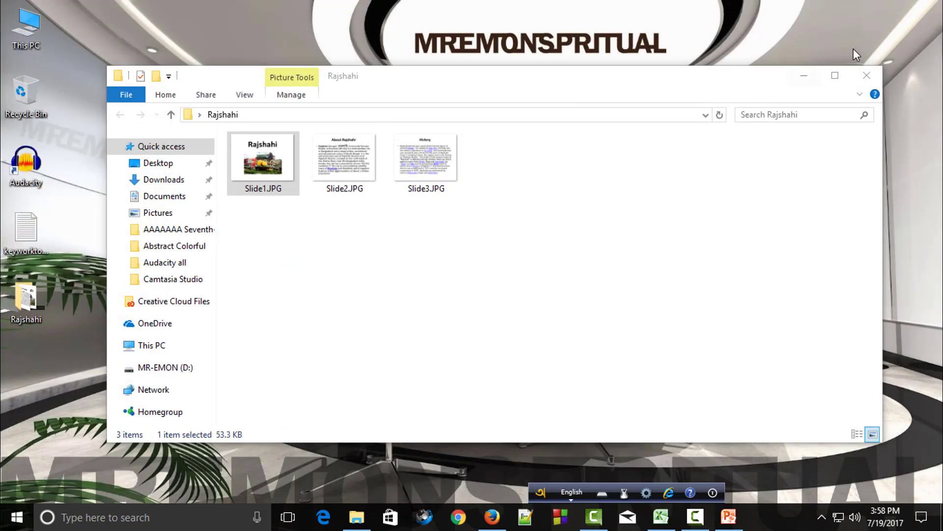
# - Refresh the desktop and bring PowerPoint back on the Rajshahi title slide
pyautogui.rightClick(701, 22)
pyautogui.click(717, 61)
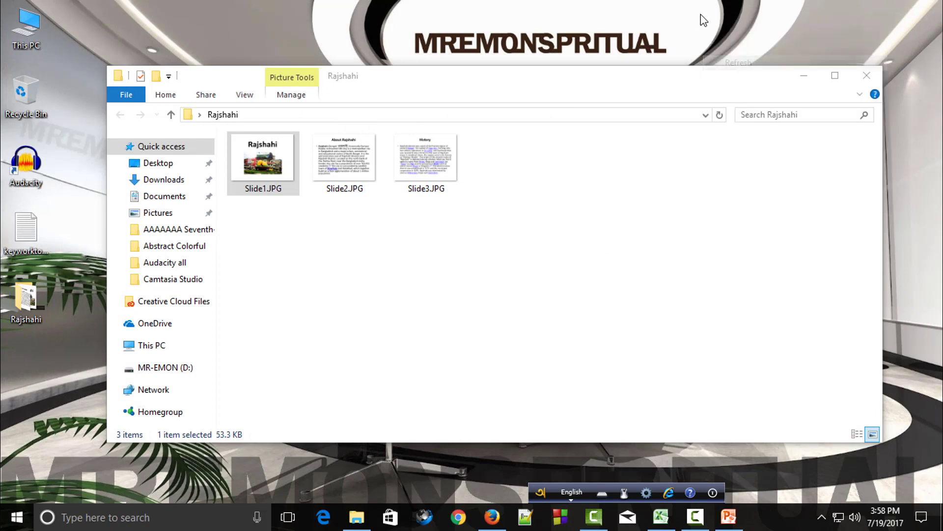
pyautogui.rightClick(701, 13)
pyautogui.click(718, 55)
pyautogui.rightClick(717, 23)
pyautogui.click(732, 65)
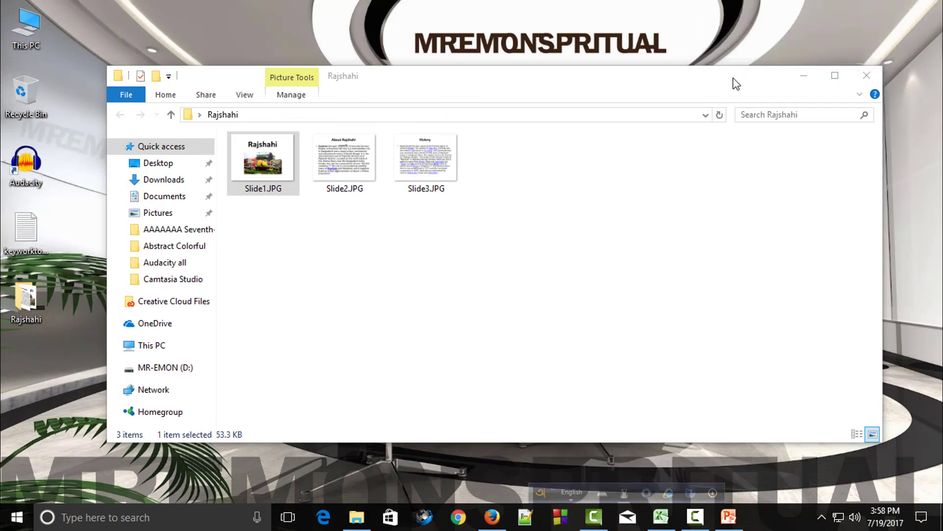
pyautogui.click(727, 516)
pyautogui.click(96, 160)
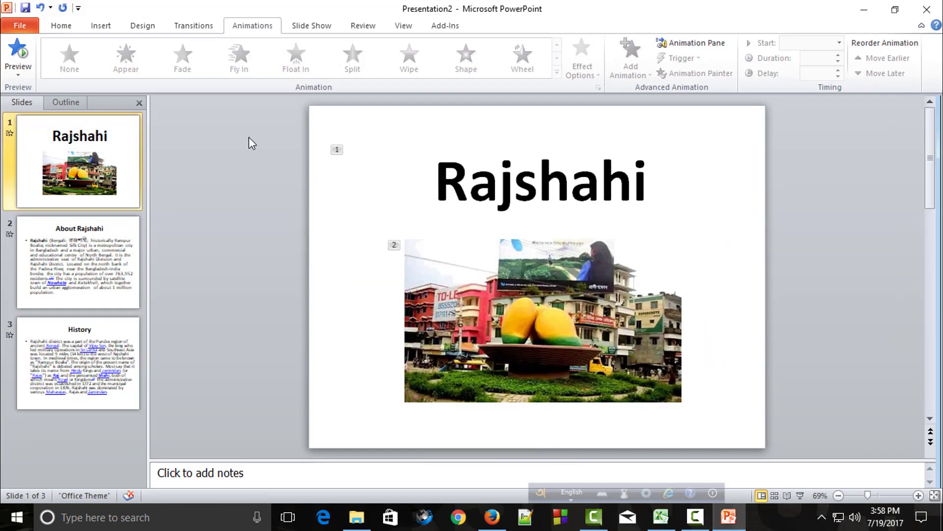
# - Try several design themes on all slides, ending on Civic
pyautogui.click(102, 26)
pyautogui.click(140, 26)
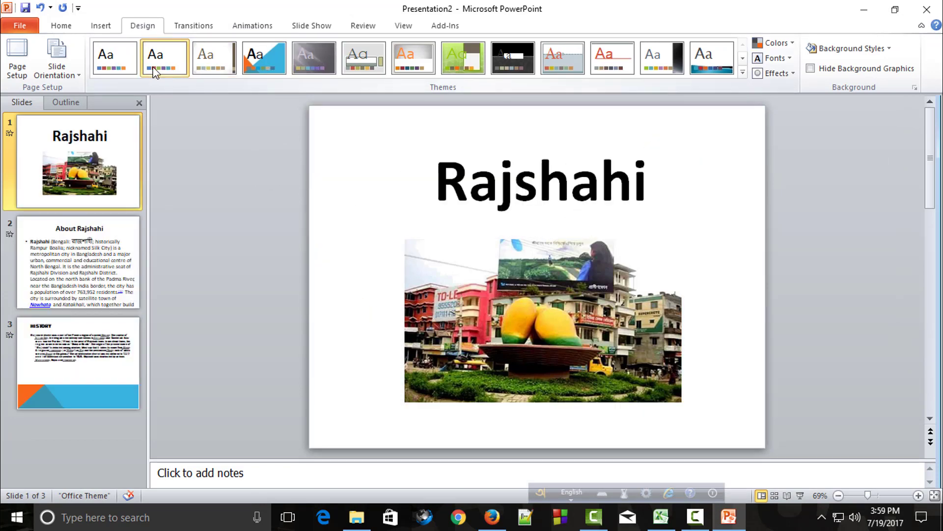
pyautogui.click(219, 57)
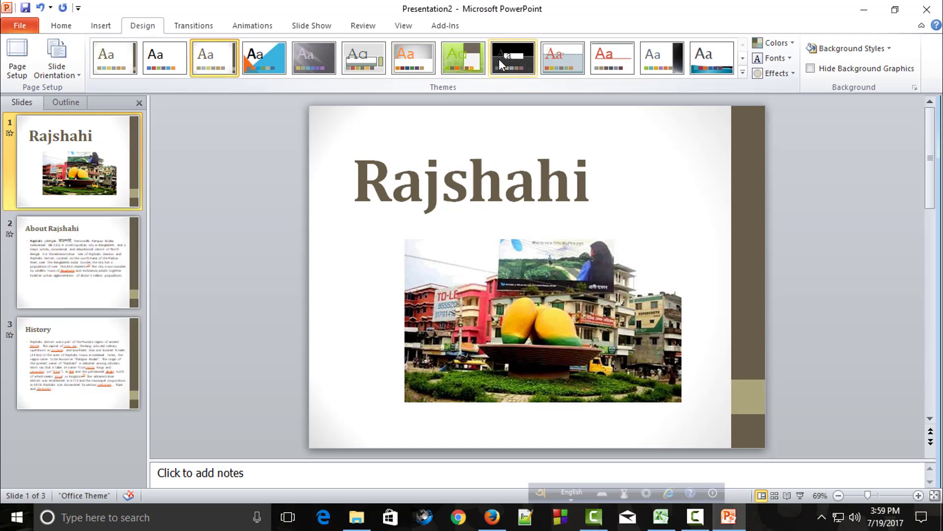
pyautogui.click(453, 57)
pyautogui.click(413, 58)
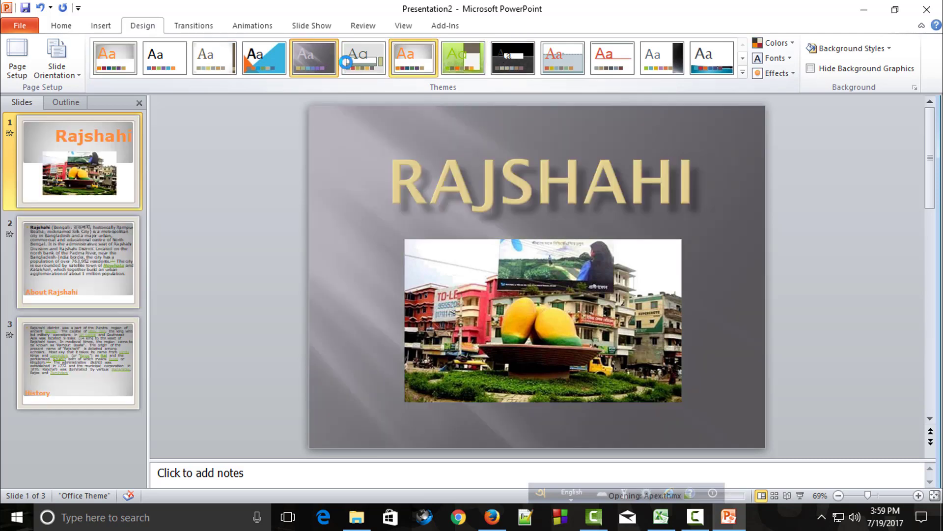
pyautogui.click(346, 61)
pyautogui.click(571, 63)
pyautogui.click(612, 58)
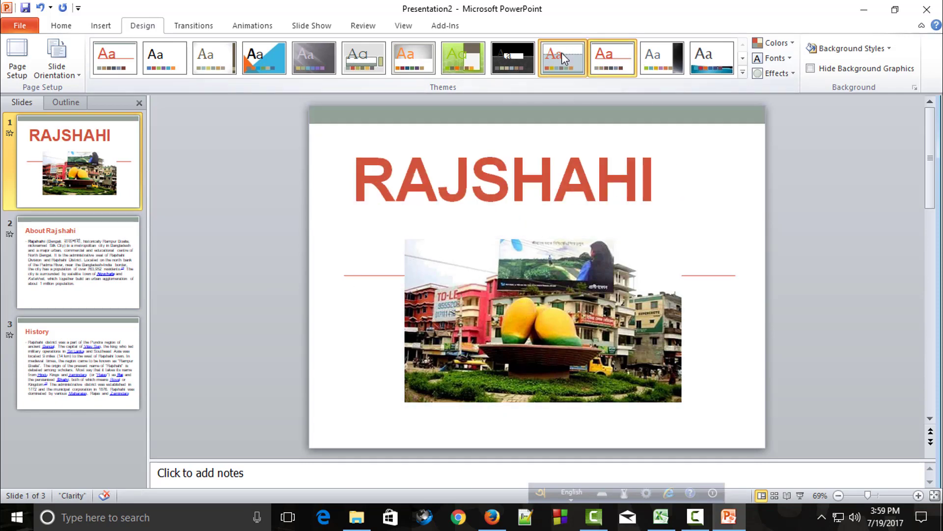
pyautogui.click(561, 52)
# - View the About Rajshahi slide, switch all slides to the Aspect theme, and close the presentation
pyautogui.click(134, 310)
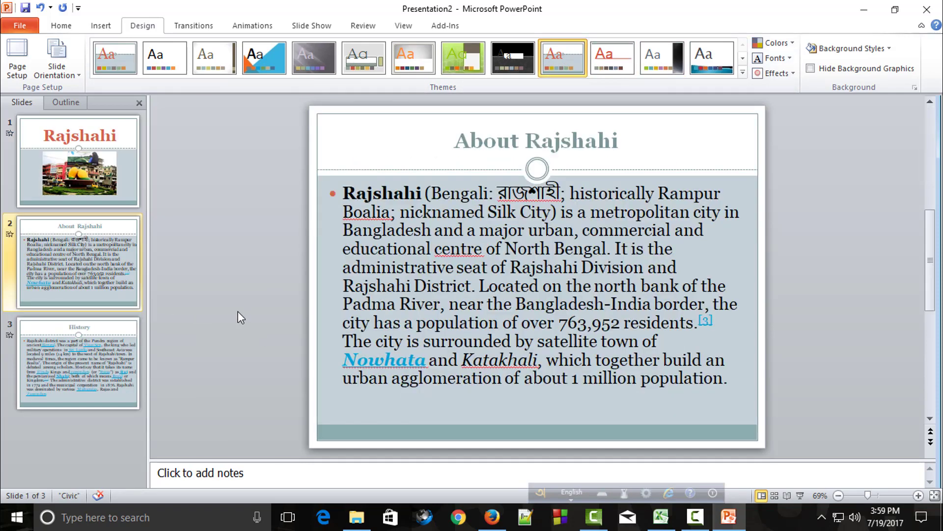
pyautogui.scroll(-1, 560, 303)
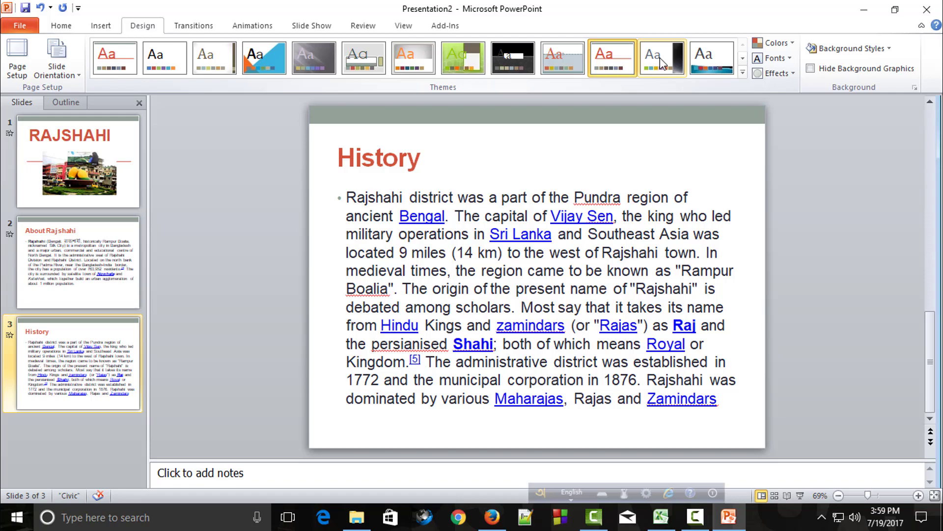
pyautogui.click(661, 57)
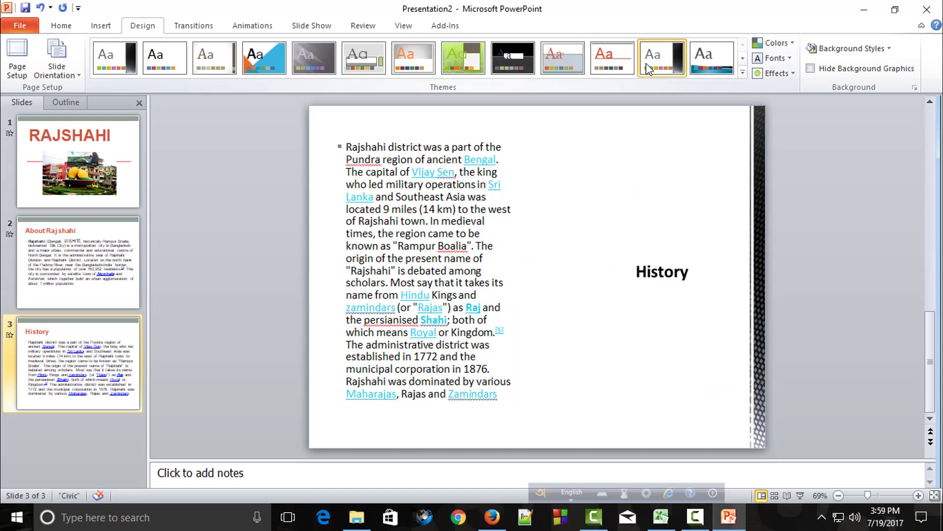
pyautogui.scroll(1, 573, 136)
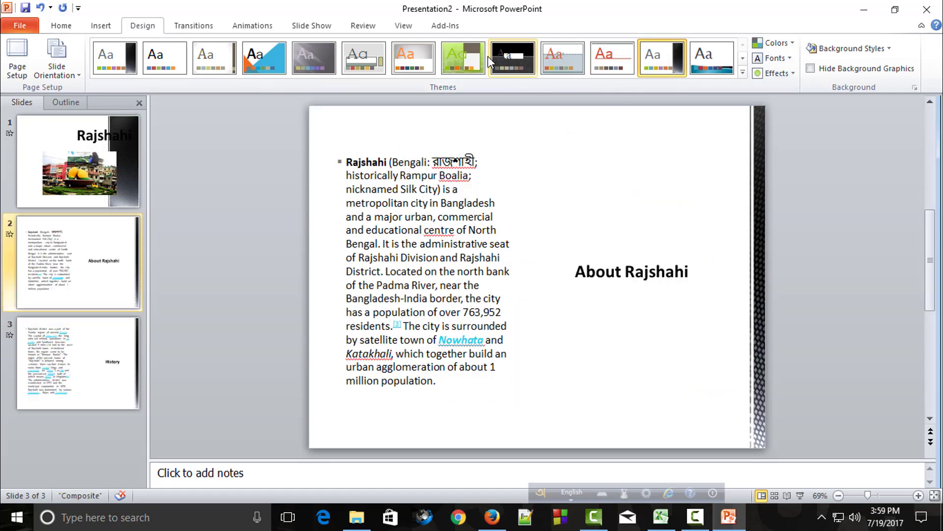
pyautogui.click(413, 56)
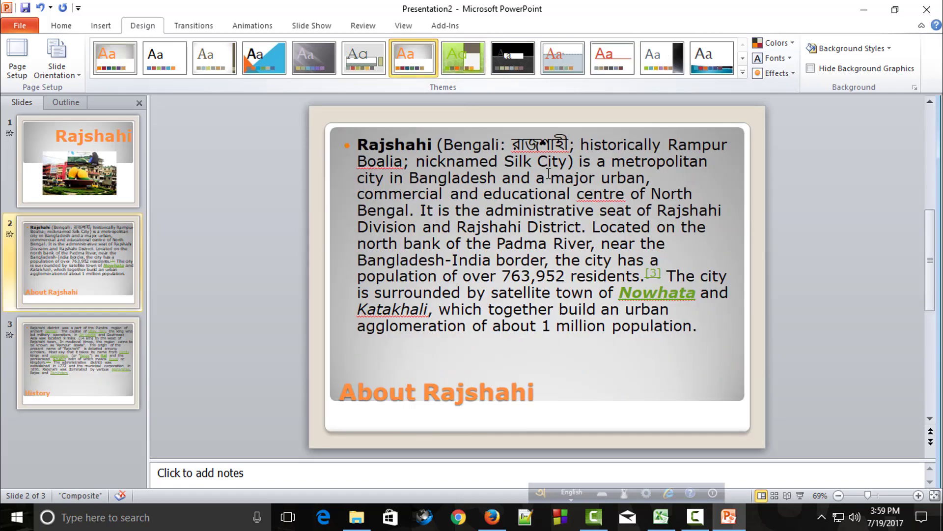
pyautogui.click(927, 9)
# - Discard the theme changes, close the Rajshahi folder window, and refresh the desktop
pyautogui.click(471, 276)
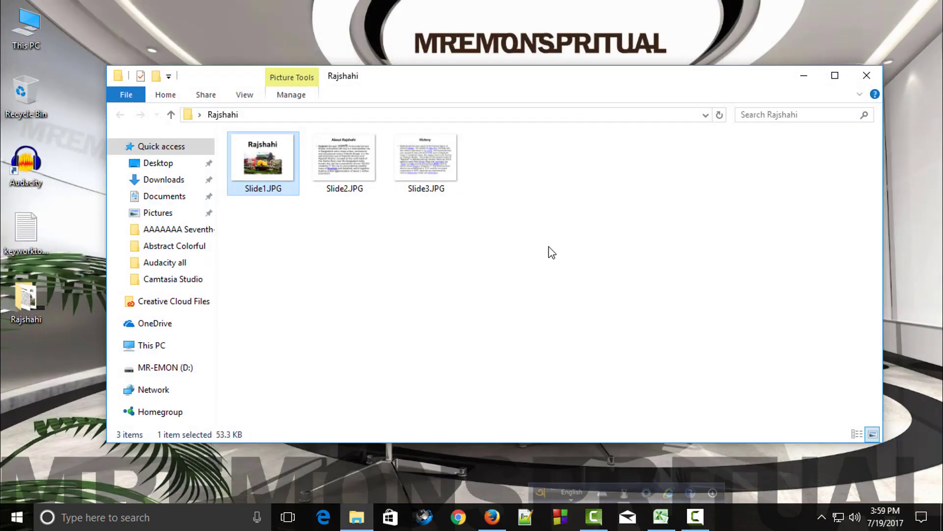
pyautogui.click(866, 75)
pyautogui.rightClick(390, 123)
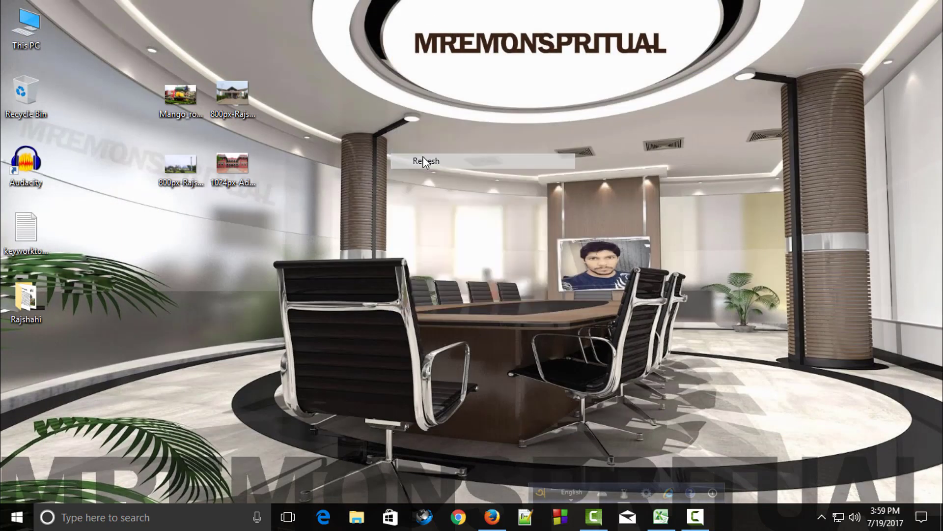
pyautogui.rightClick(379, 101)
pyautogui.click(415, 147)
pyautogui.rightClick(352, 116)
pyautogui.click(388, 154)
pyautogui.rightClick(363, 143)
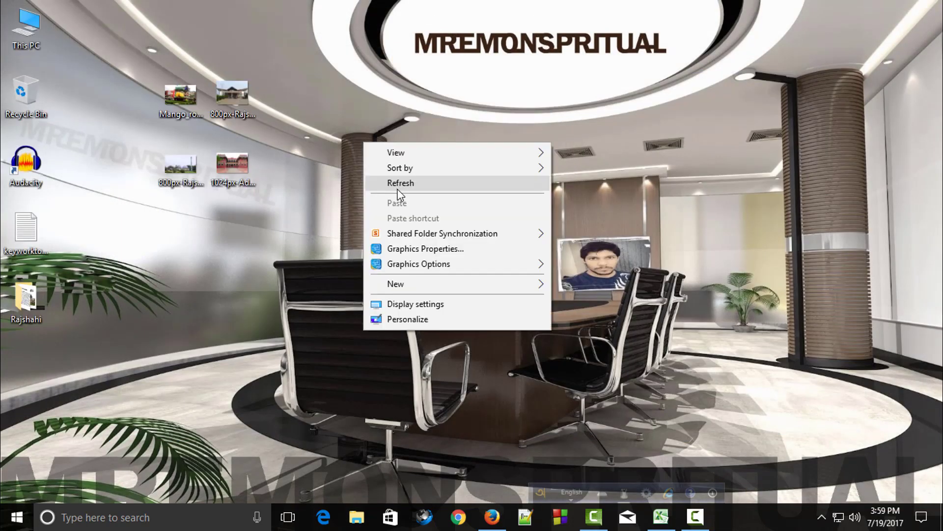
pyautogui.click(398, 187)
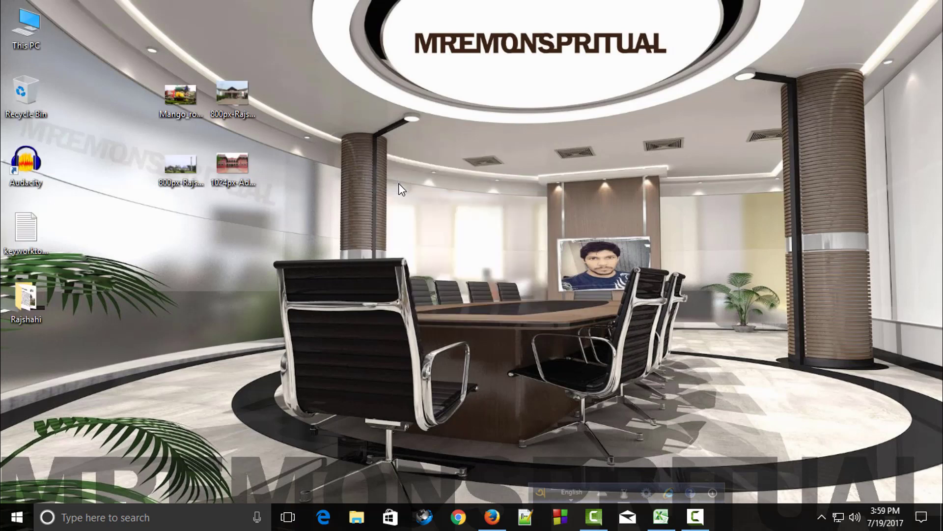